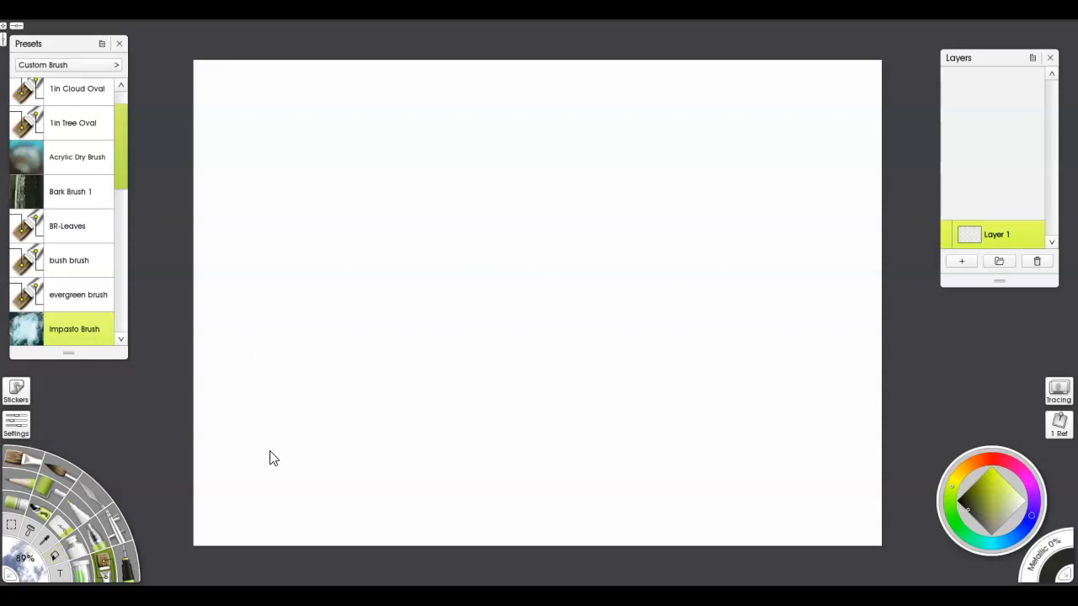
Fill the canvas with a linear gradient that runs vertically from blue at the top to orange at the bottom.
click(55, 555)
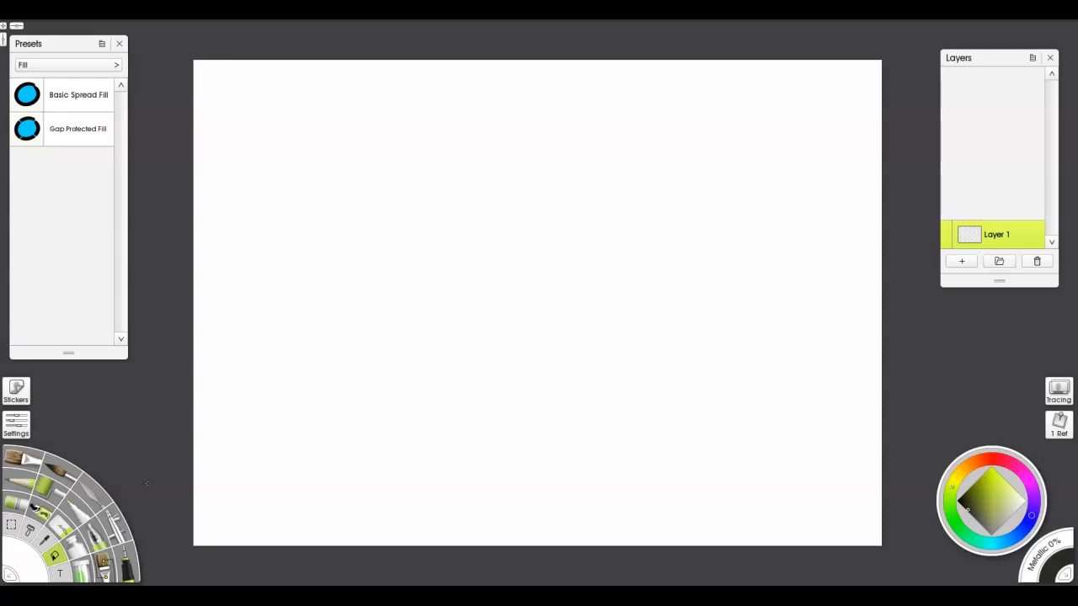
click(21, 428)
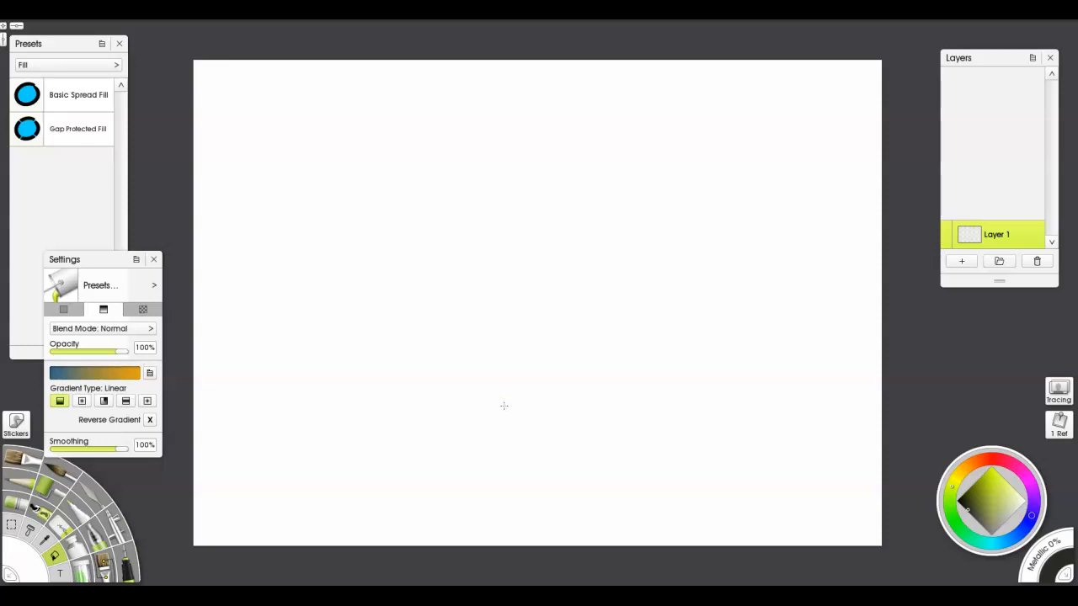
drag(511, 403, 531, 50)
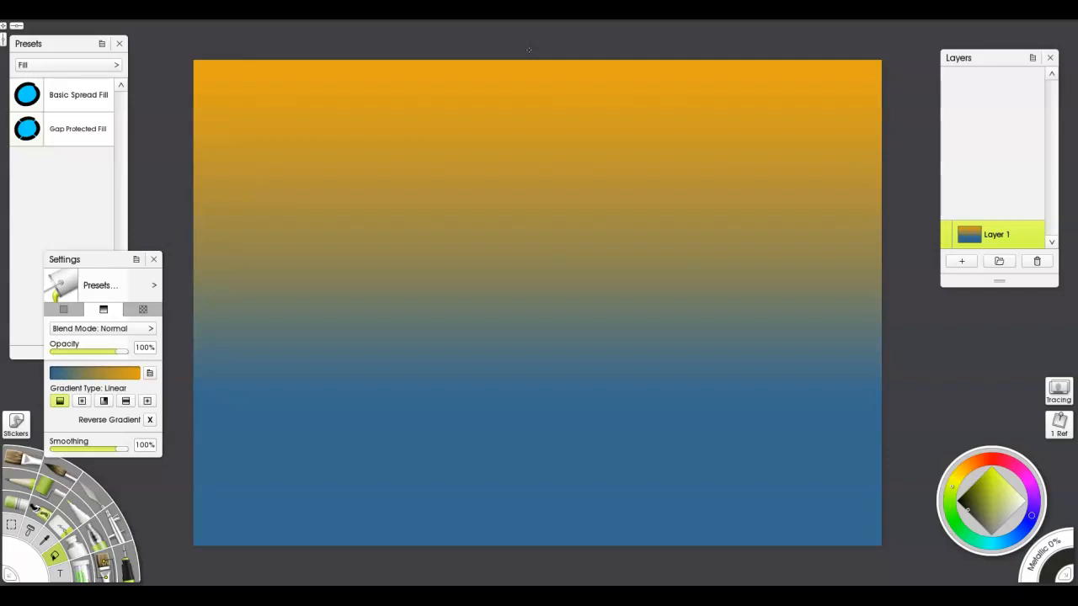
key(ctrl+z)
drag(548, 65, 554, 366)
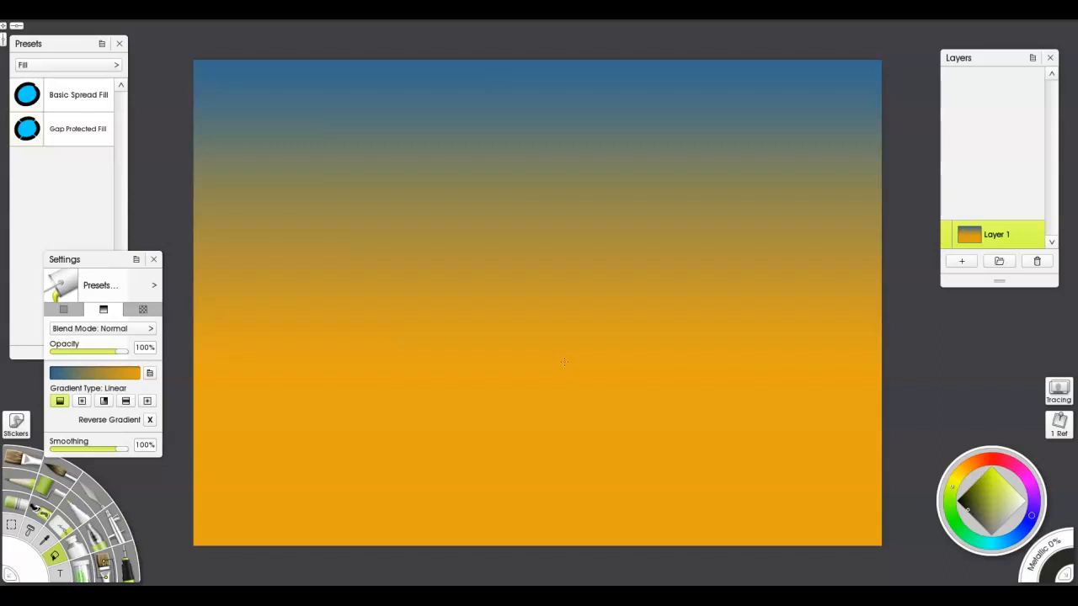
drag(544, 180, 544, 424)
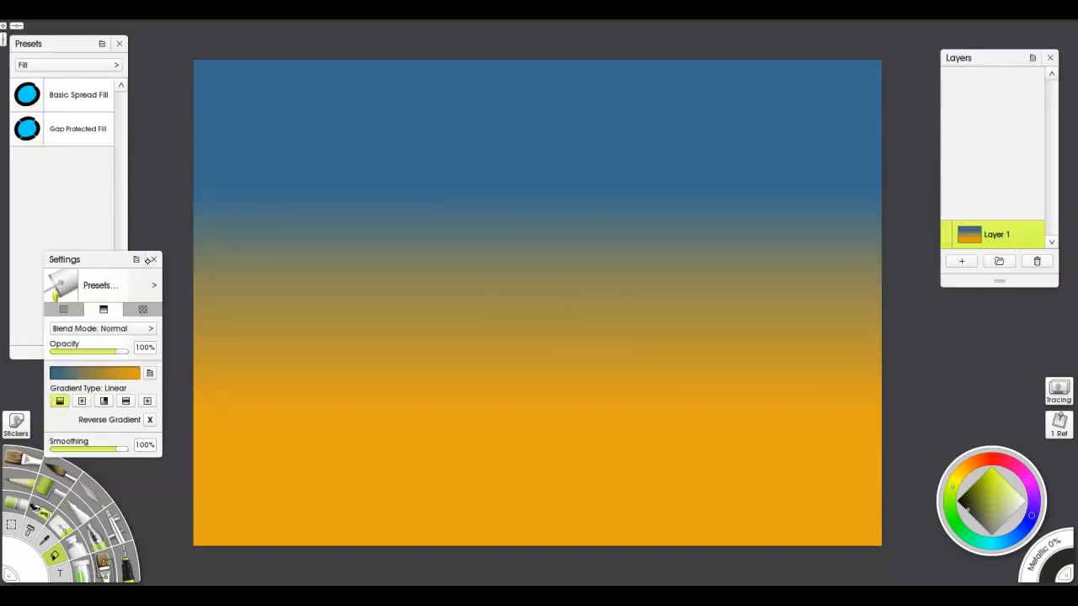
click(153, 261)
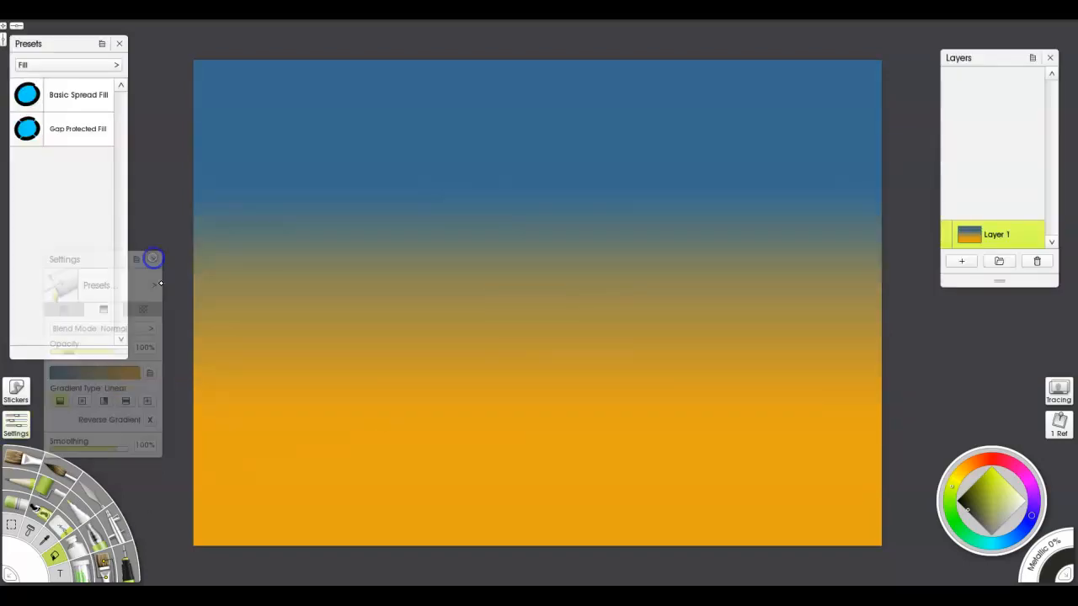
Set up the Big and Subtle airbrush with a lightened tone sampled from the middle band, and undo a short test stroke.
click(104, 521)
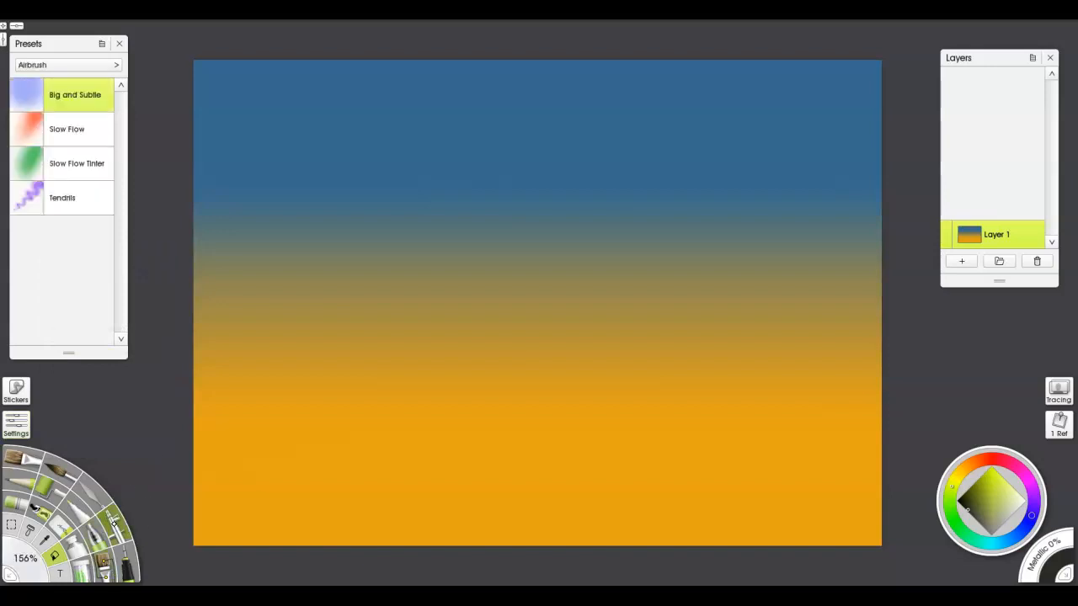
key(alt)
alt+click(840, 282)
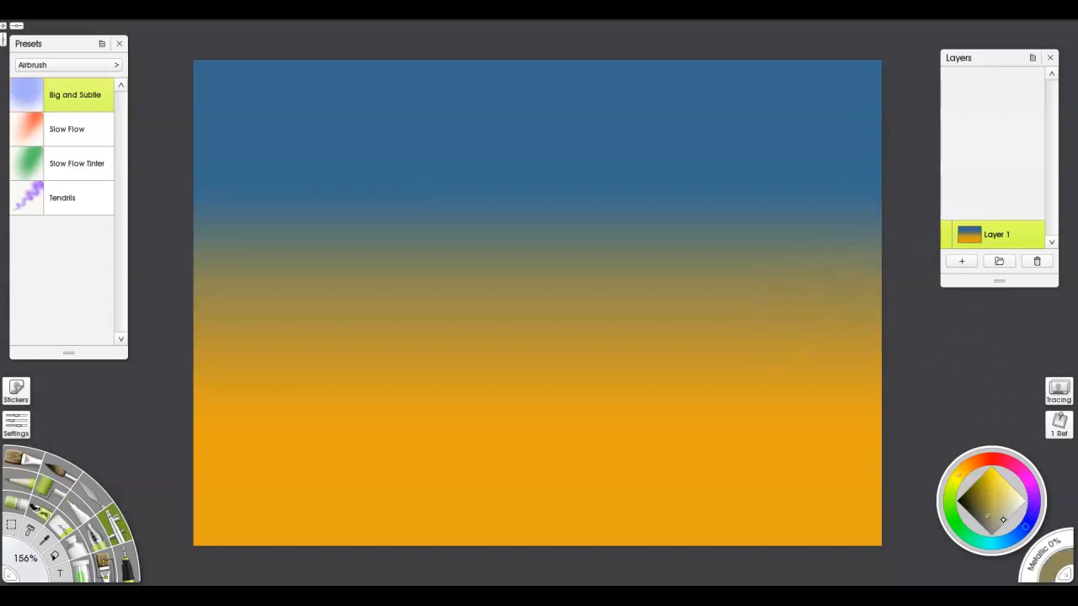
drag(816, 291, 883, 294)
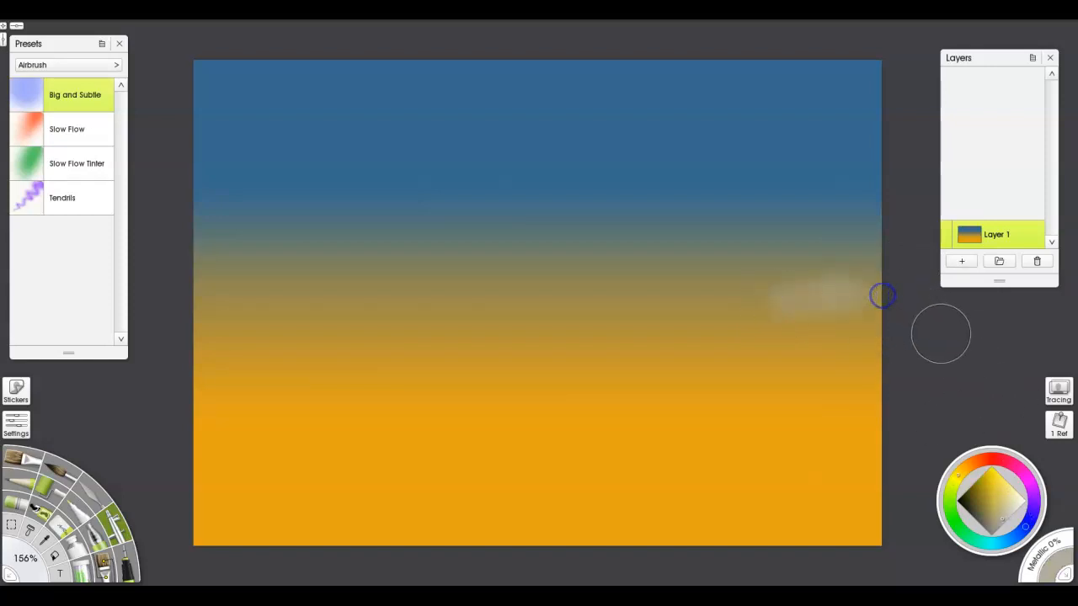
key(ctrl+z)
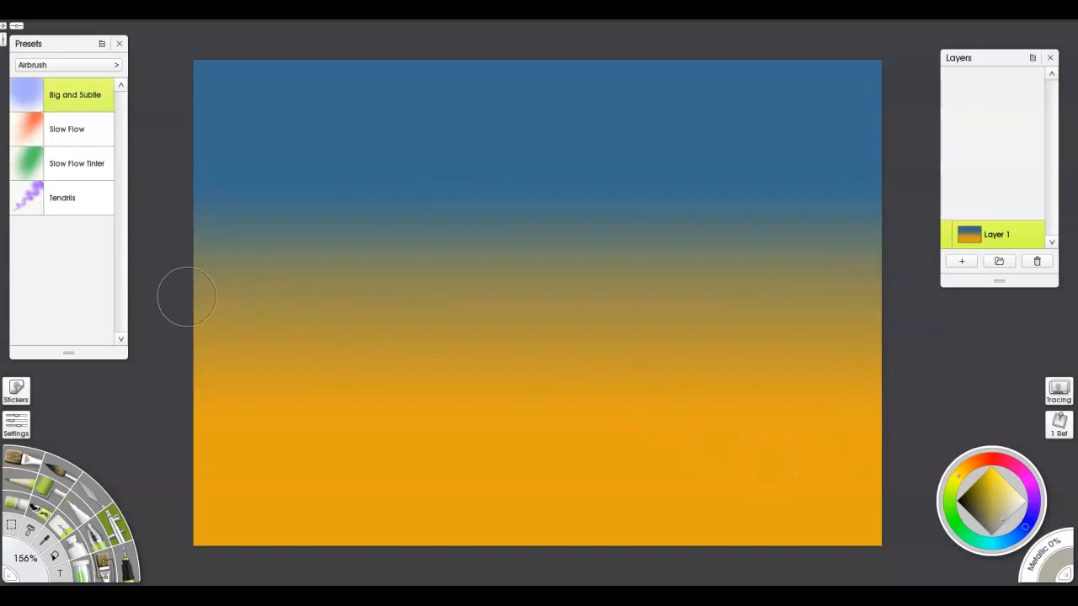
Airbrush straight horizontal strokes of light grey-beige across the full canvas width, over the transition between blue and orange.
key(ctrl)
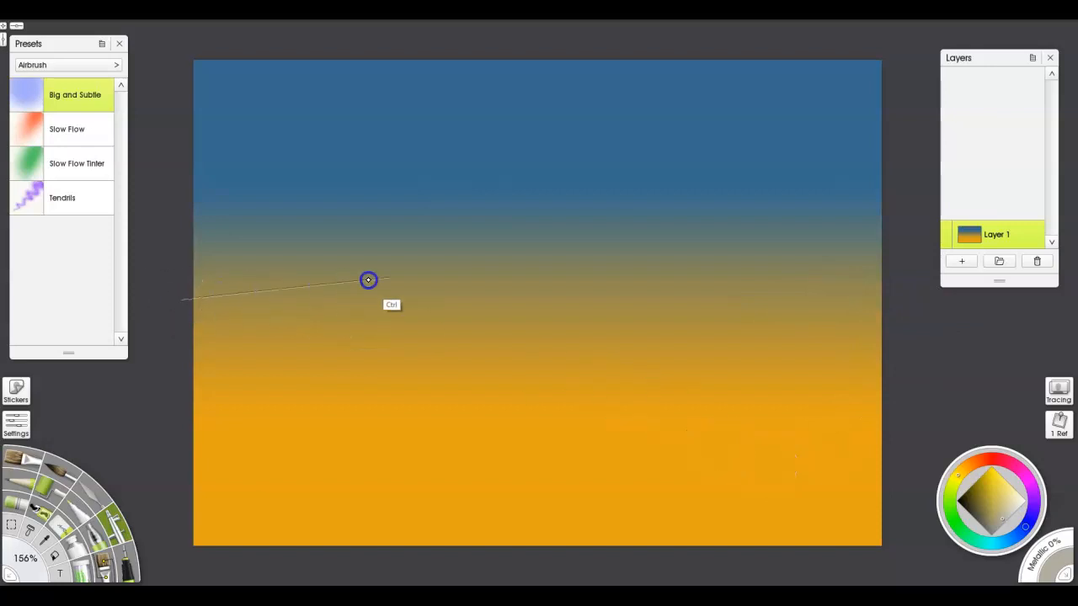
key(shift)
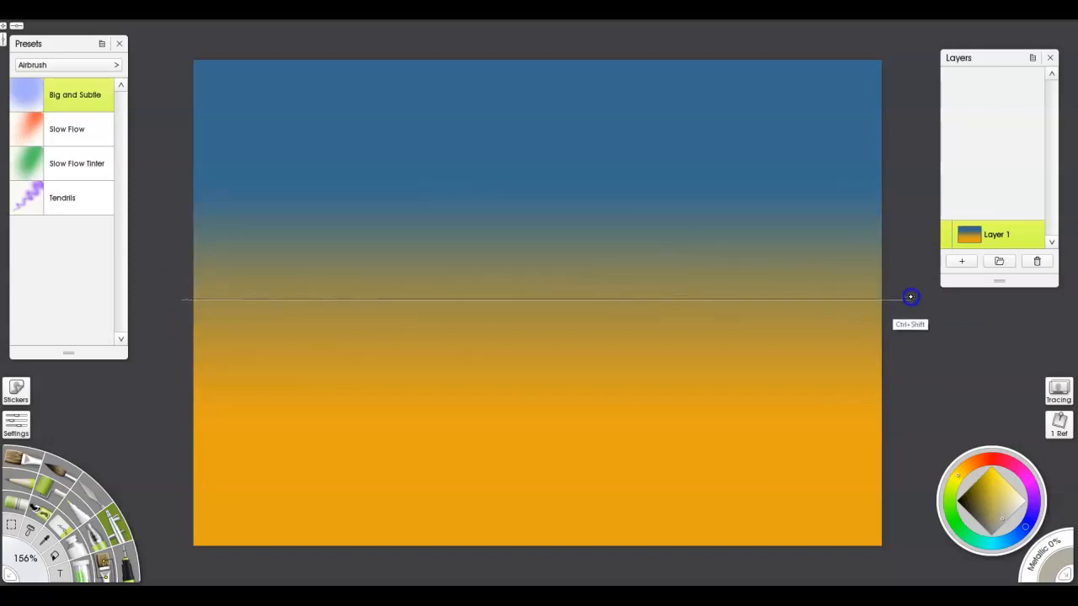
click(911, 297)
ctrl+shift+click(179, 282)
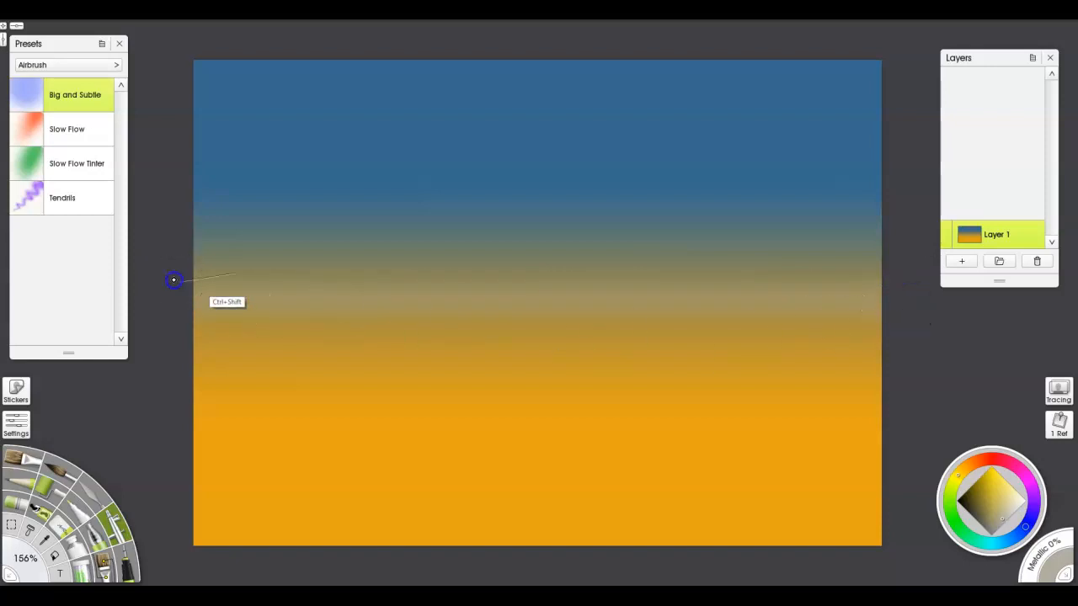
click(915, 281)
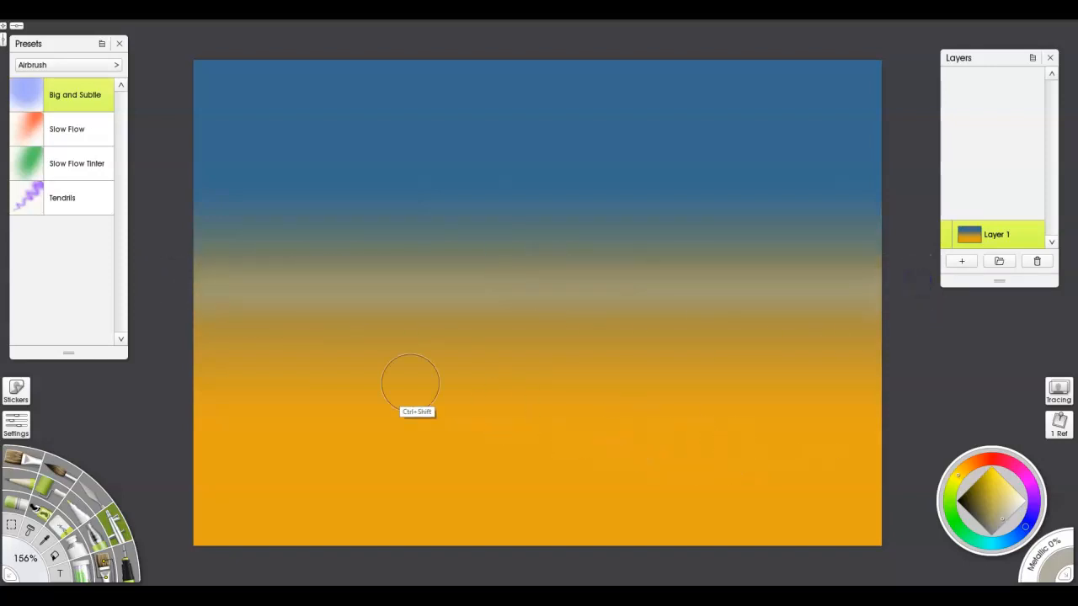
ctrl+shift+click(176, 330)
click(938, 313)
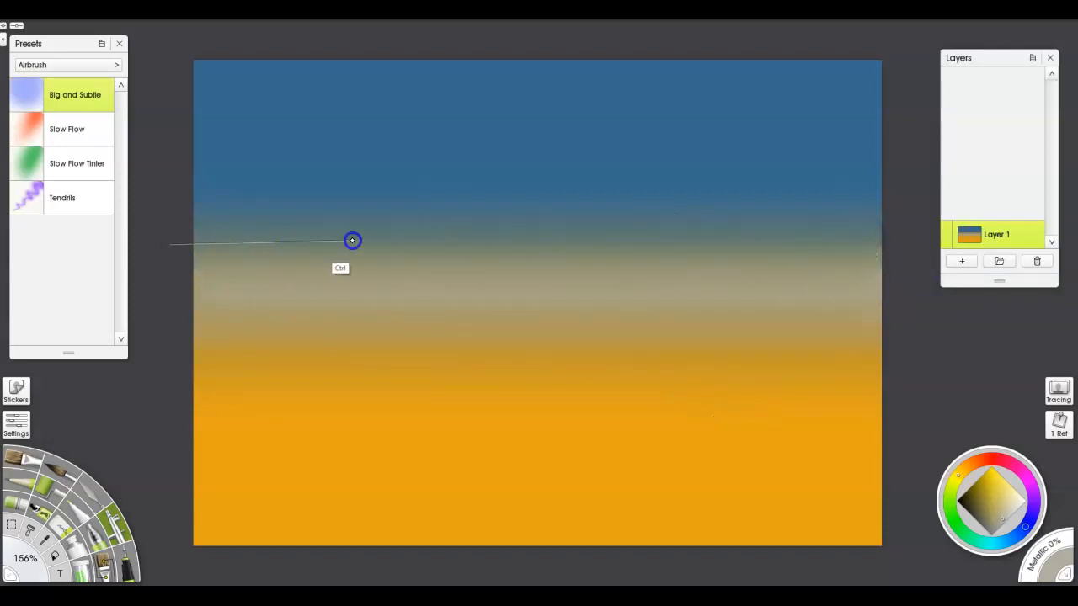
click(905, 236)
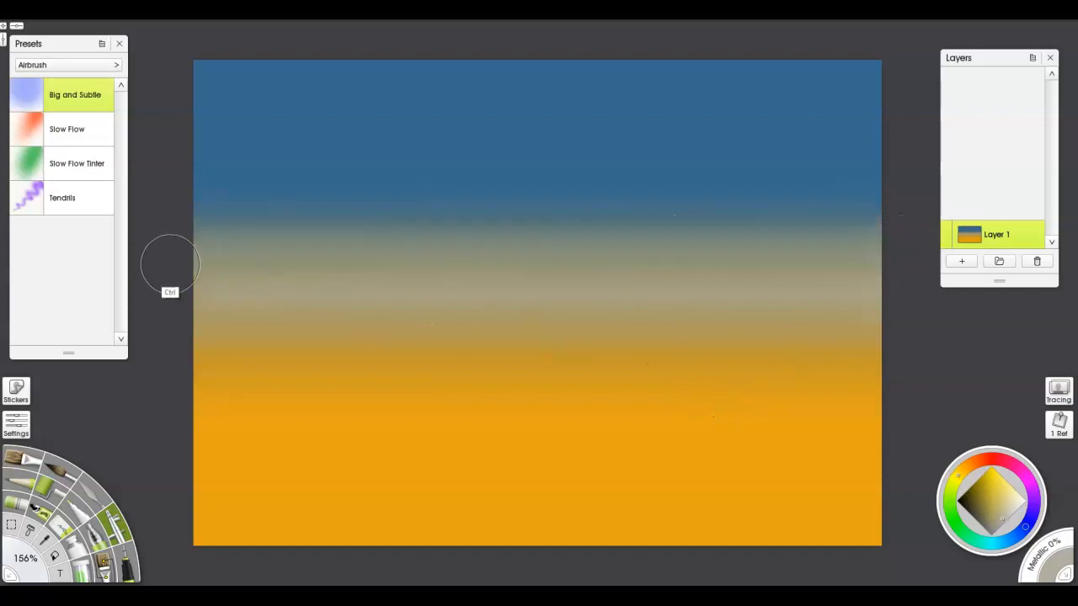
ctrl+click(910, 250)
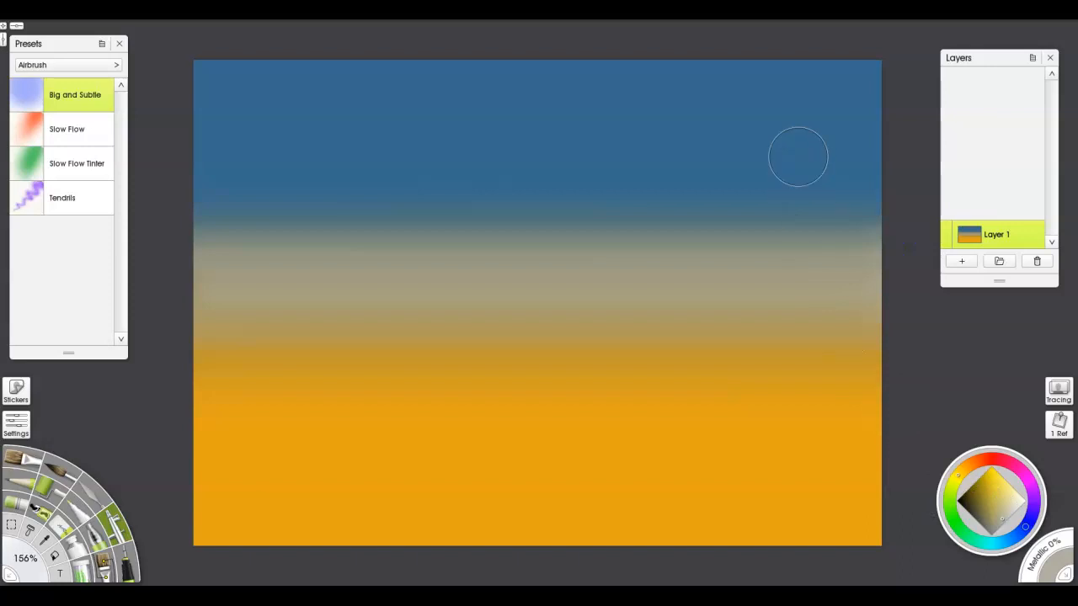
Sample the sky blue and airbrush it along the upper edge of the grey-beige band.
alt+click(818, 137)
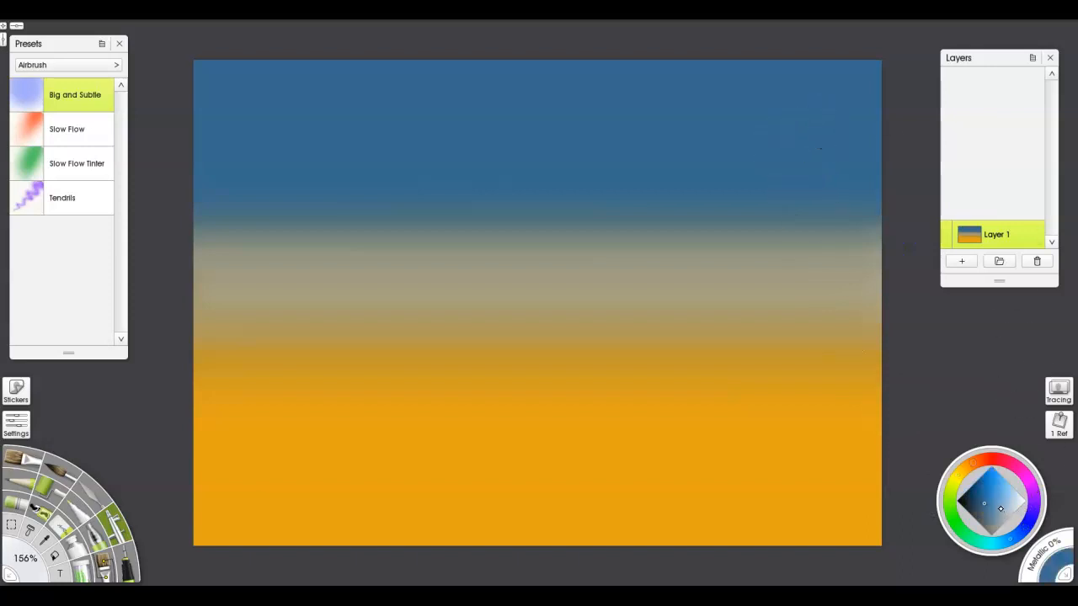
ctrl+click(185, 216)
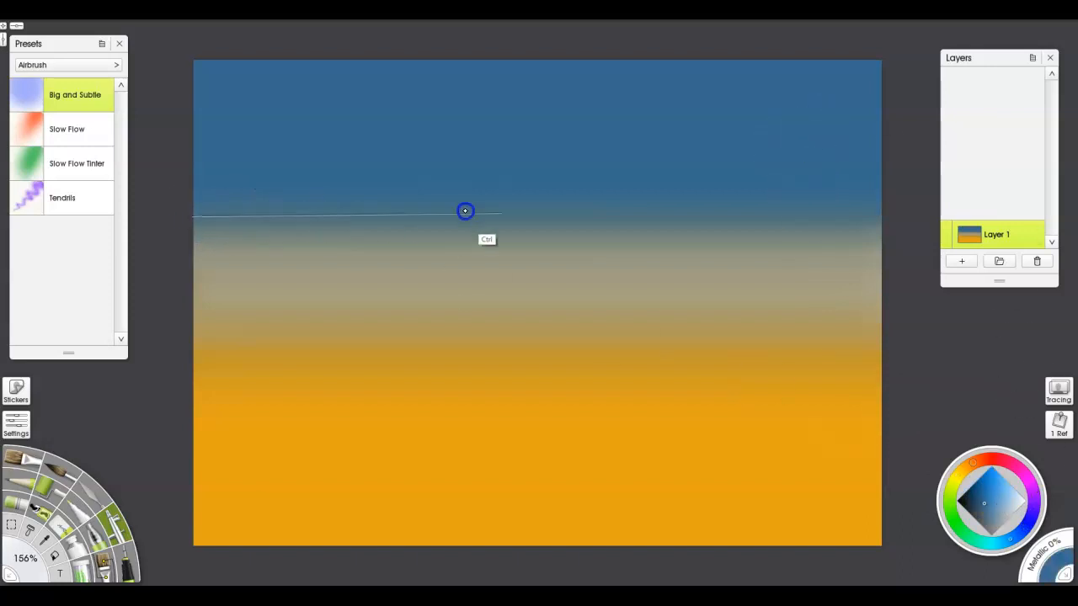
ctrl+click(868, 235)
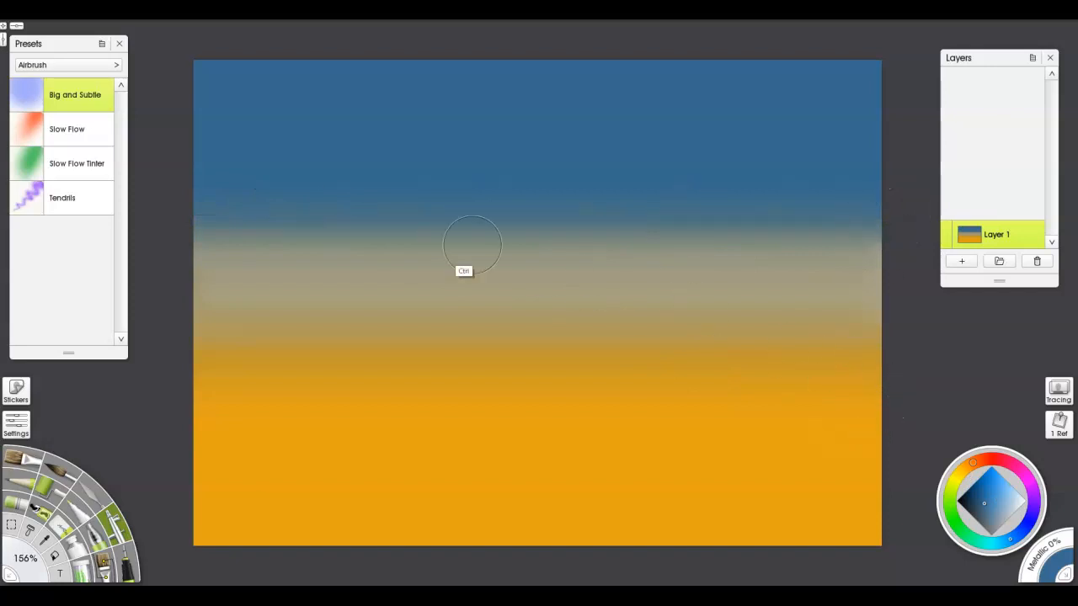
mouse_move(177, 209)
mouse_down()
mouse_move(289, 198)
mouse_move(192, 221)
mouse_up()
mouse_move(355, 216)
mouse_down()
mouse_move(295, 242)
mouse_move(406, 231)
mouse_up()
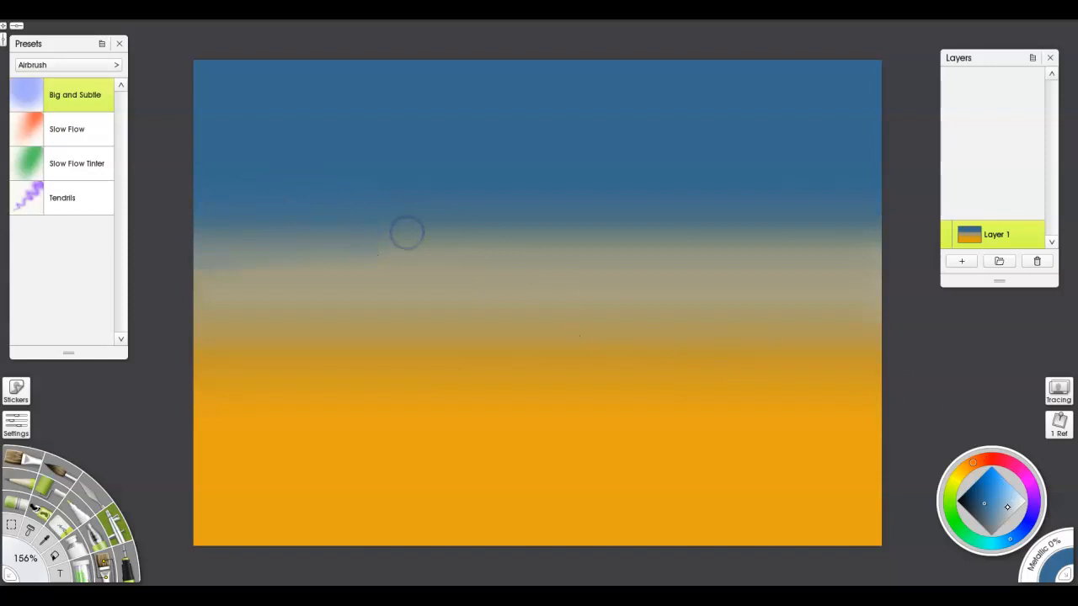
Lighten the blue and airbrush full-width horizontal strokes over the lower blue sky down to the grey-beige band.
click(1000, 503)
drag(179, 215, 886, 219)
mouse_move(182, 253)
mouse_down()
mouse_move(769, 257)
mouse_move(893, 238)
mouse_up()
drag(187, 233, 890, 224)
mouse_move(169, 193)
mouse_down()
mouse_move(698, 190)
mouse_move(895, 173)
mouse_up()
drag(167, 169, 908, 169)
mouse_move(173, 243)
mouse_down()
mouse_move(415, 219)
mouse_move(915, 233)
mouse_up()
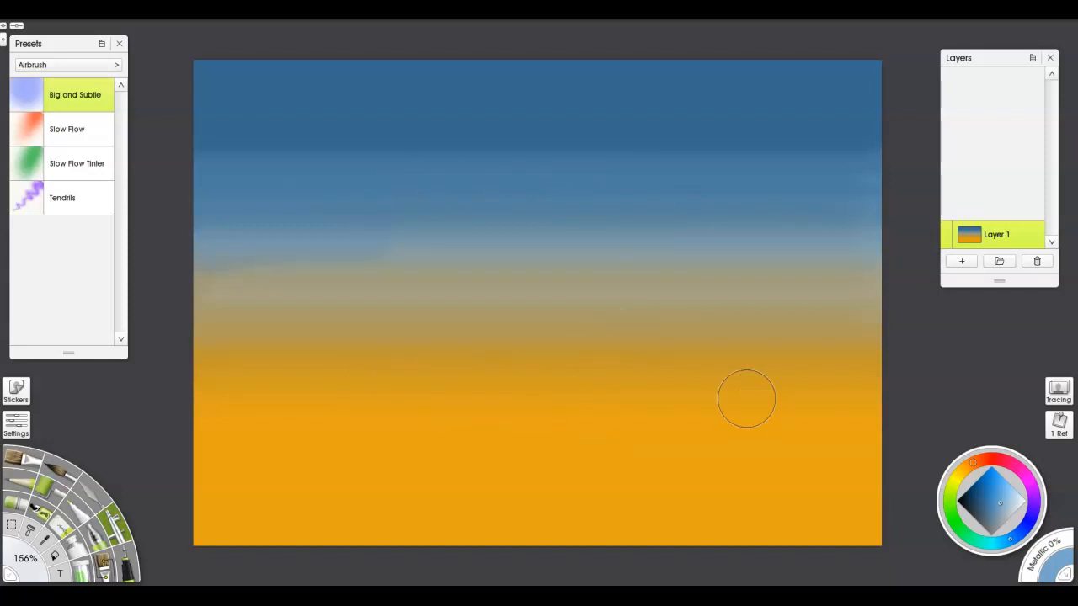
Sample the orange, lighten it, and airbrush full-width horizontal strokes between the grey-beige band and the solid orange.
alt+click(752, 389)
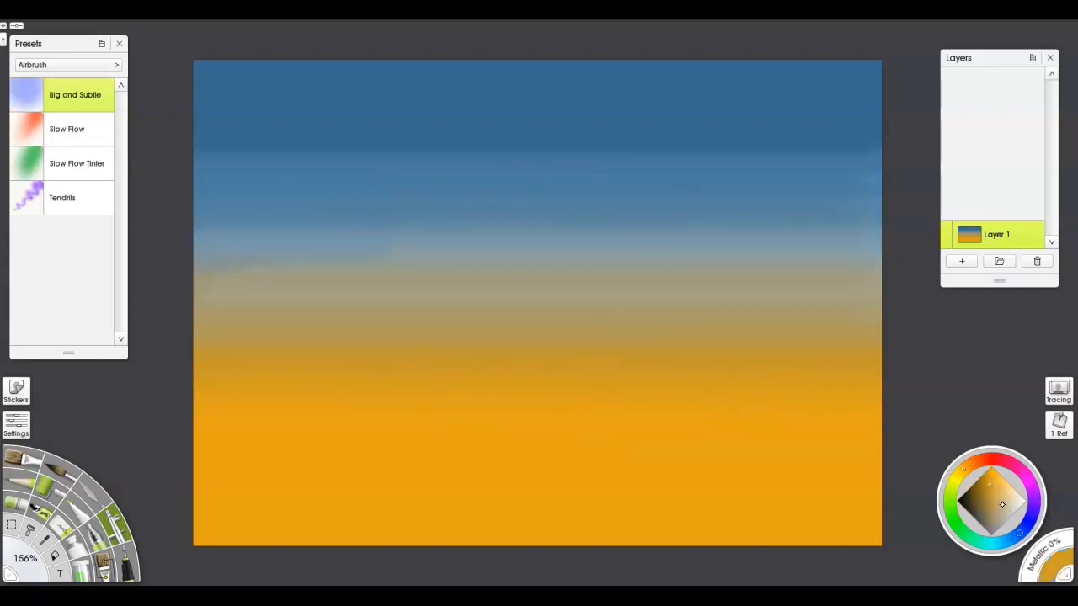
click(1001, 501)
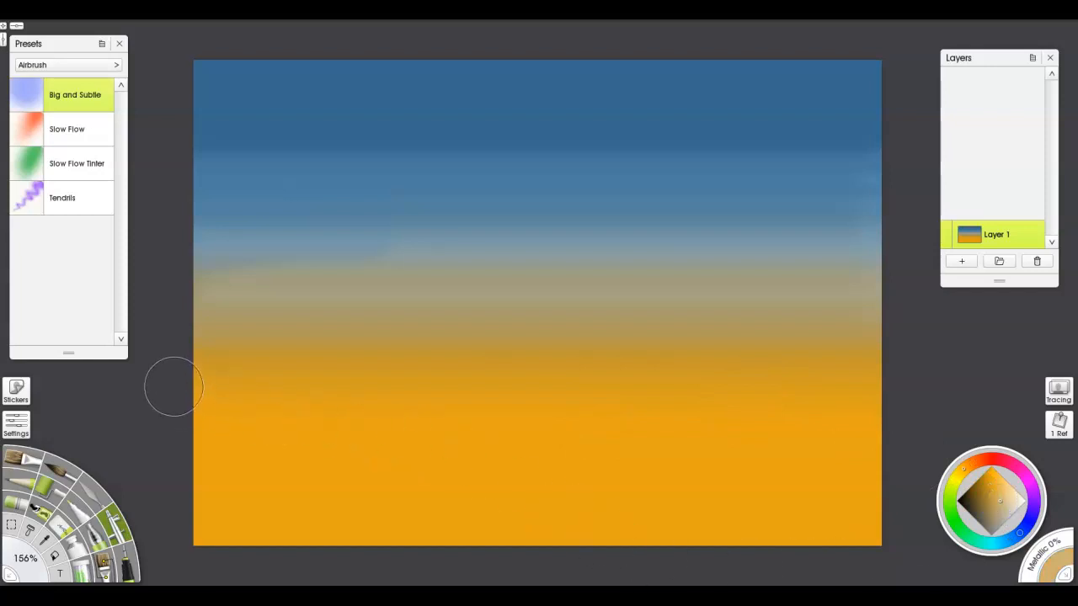
mouse_move(168, 362)
mouse_down()
mouse_move(665, 353)
mouse_move(833, 363)
mouse_up()
drag(176, 373, 938, 361)
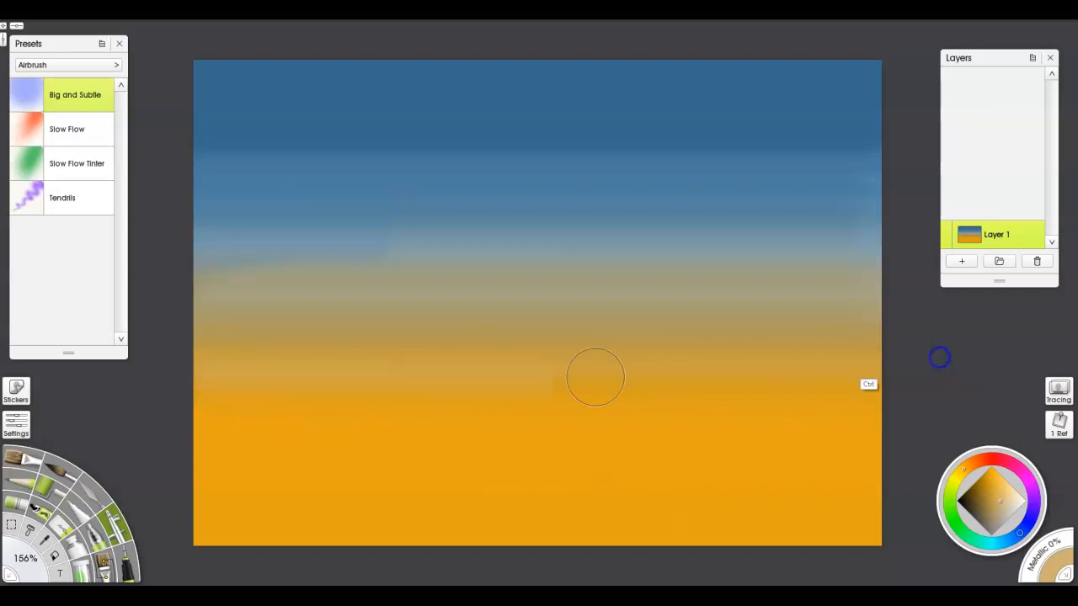
drag(172, 394, 888, 400)
drag(173, 397, 918, 384)
drag(180, 344, 946, 344)
mouse_move(160, 410)
mouse_down()
mouse_move(330, 385)
mouse_move(889, 393)
mouse_up()
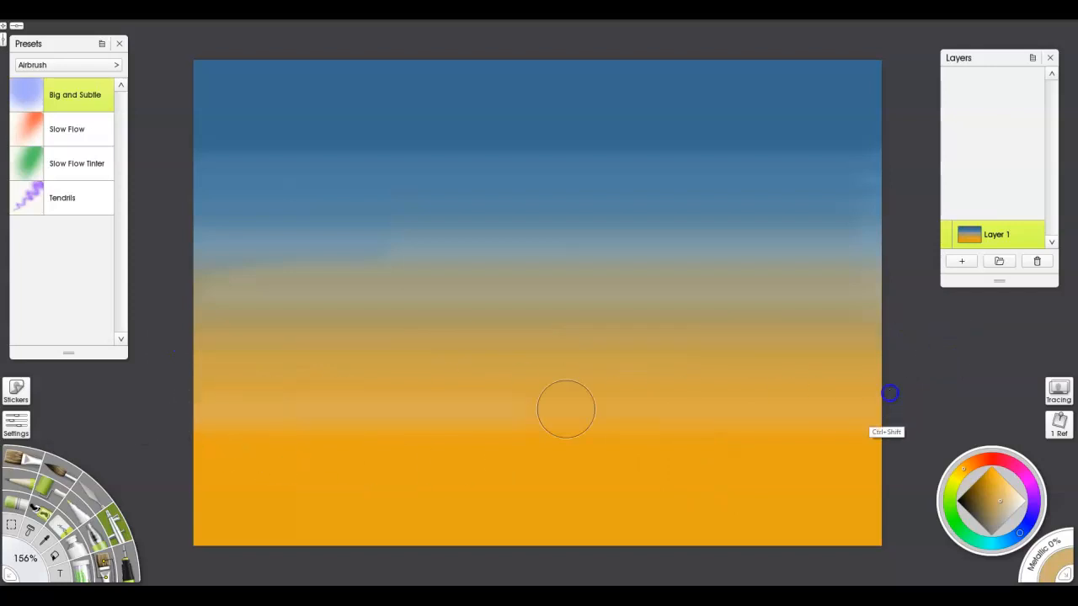
Switch to a pale yellow and airbrush two full-width strokes just above the solid orange area.
click(959, 477)
click(1007, 502)
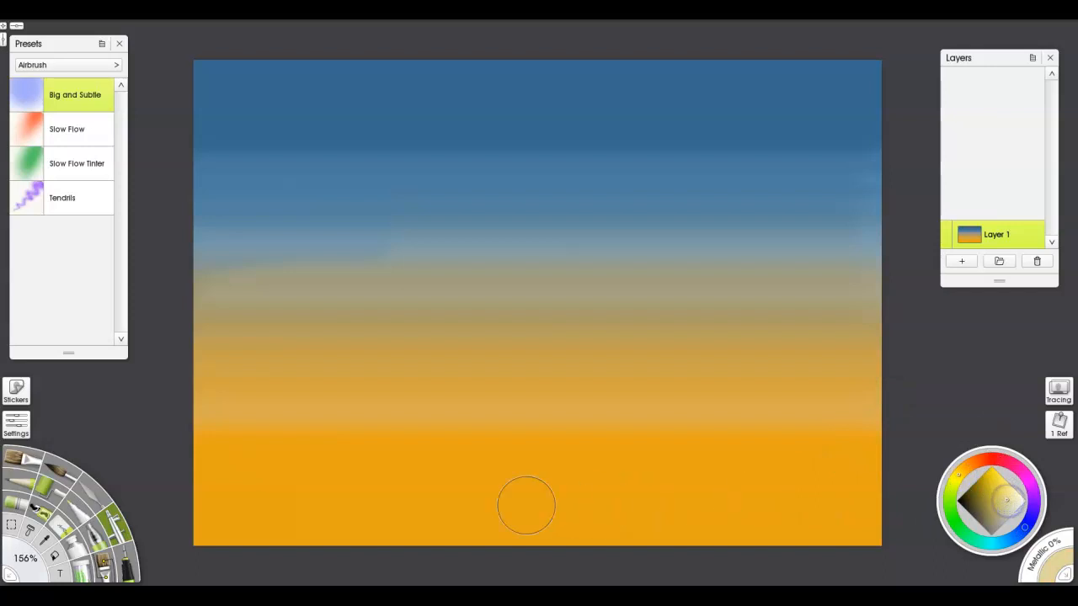
drag(172, 426, 932, 424)
drag(194, 406, 933, 392)
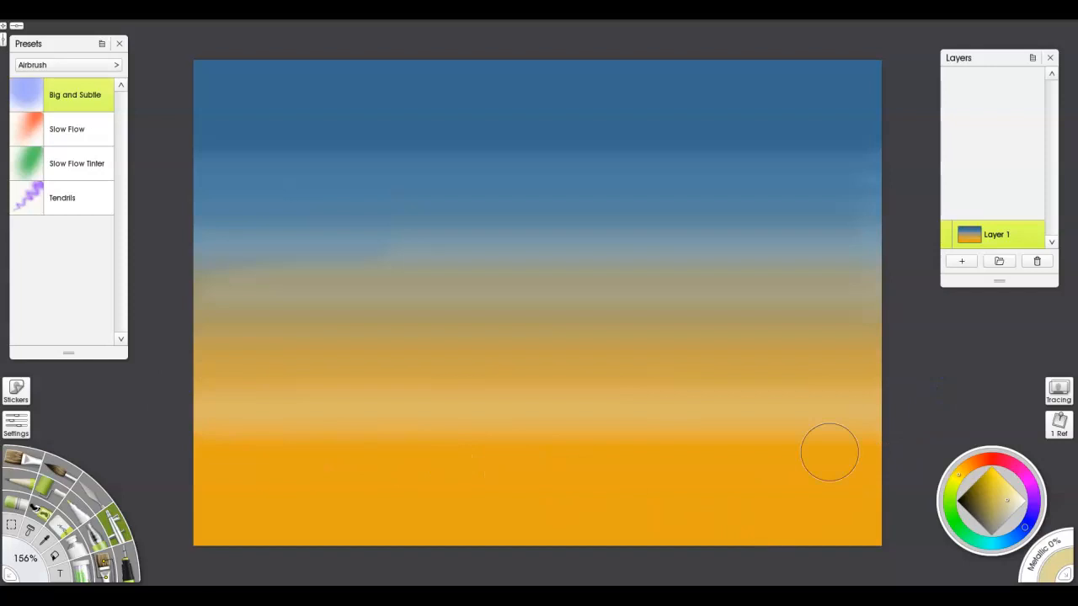
Soften the painted bands by blurring the layer with a 4.0 px radius and again with a larger radius.
key(ctrl+b)
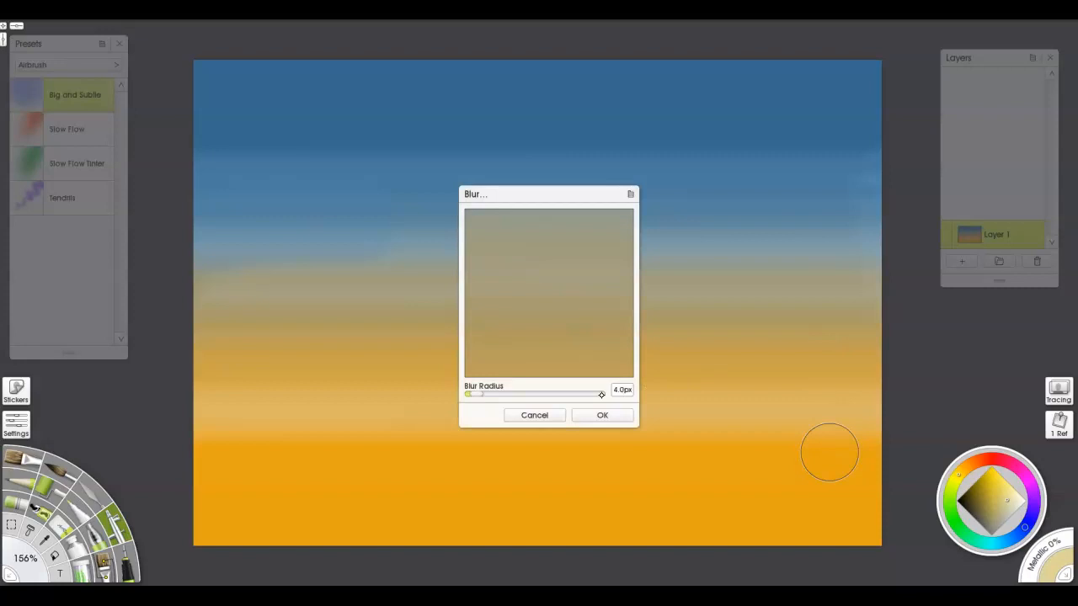
click(600, 414)
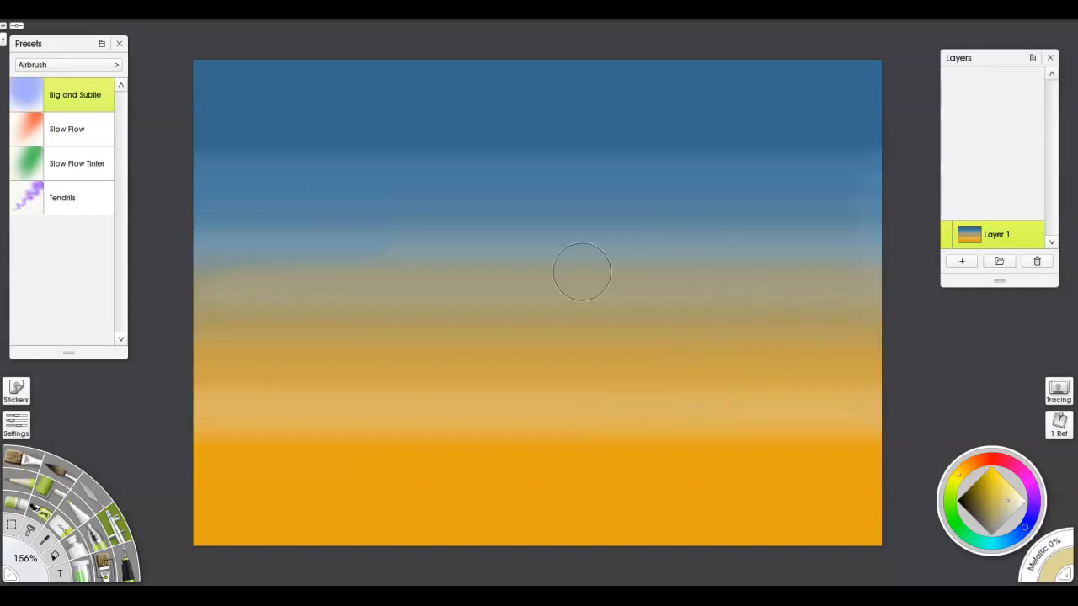
key(ctrl+b)
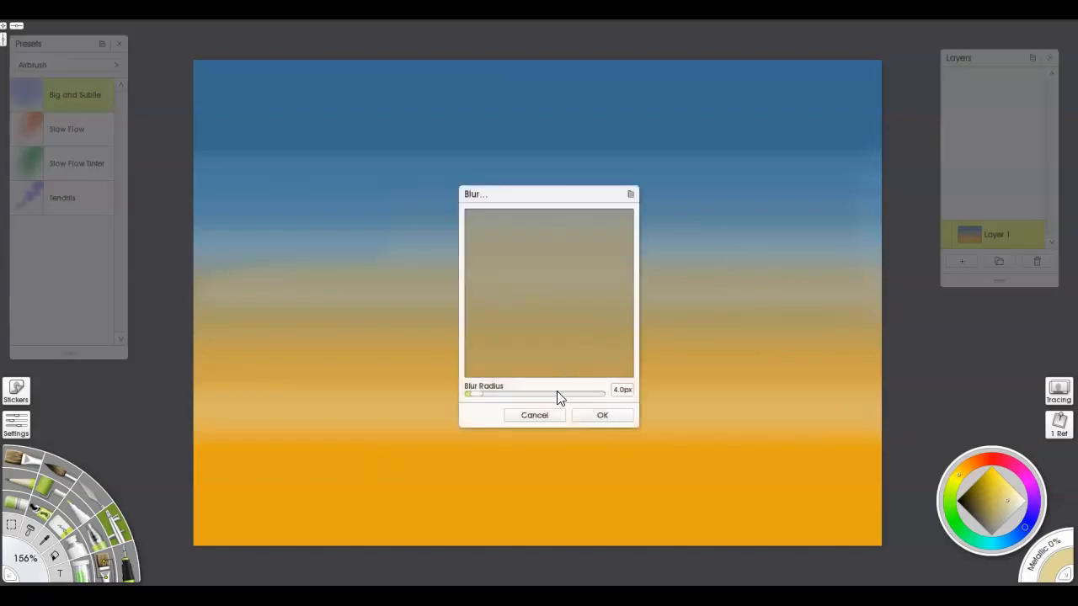
click(494, 393)
click(512, 393)
click(530, 393)
click(610, 417)
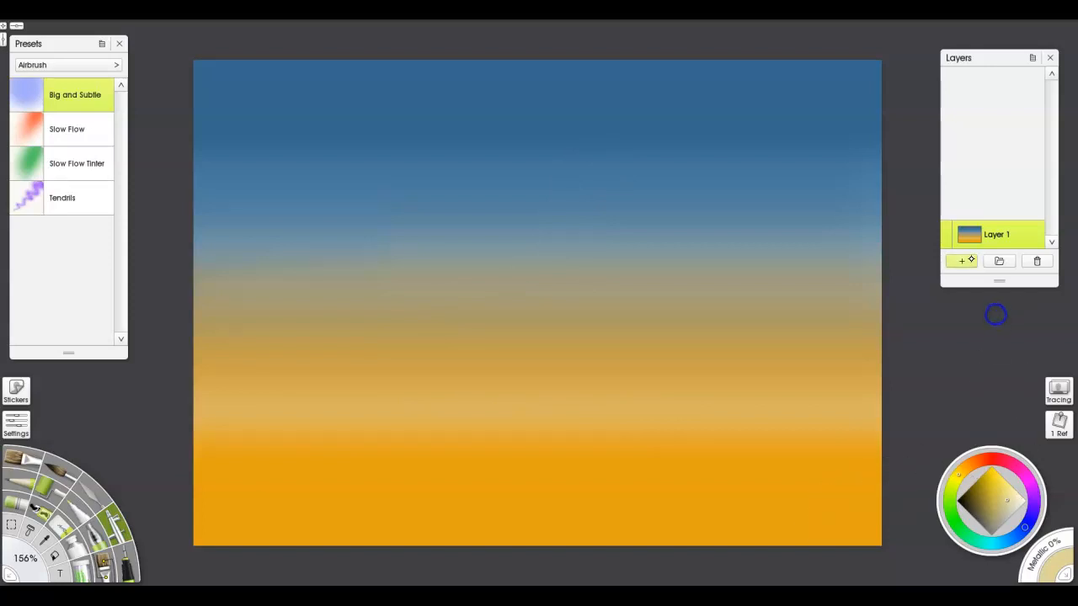
Add a new layer above the sky background and switch to the Custom Brush tool, browsing its presets.
click(962, 261)
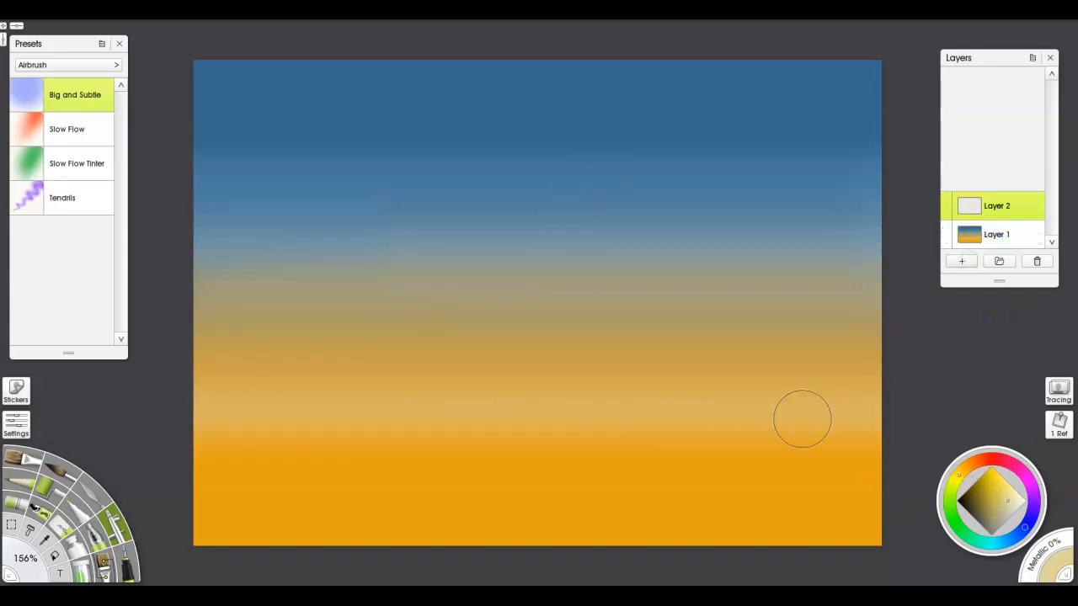
click(103, 562)
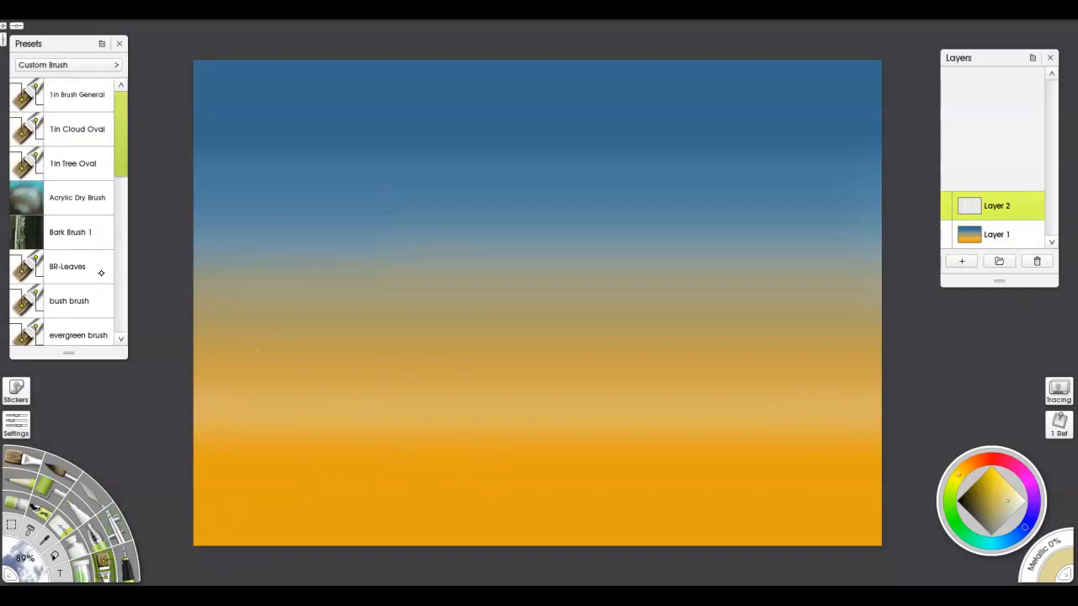
click(121, 300)
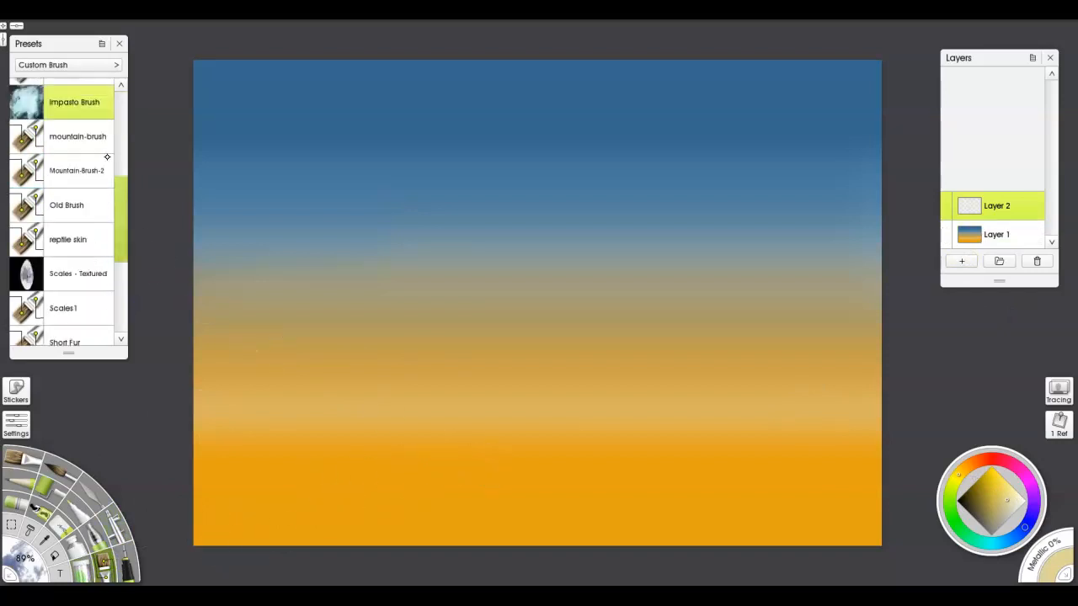
drag(119, 215, 115, 117)
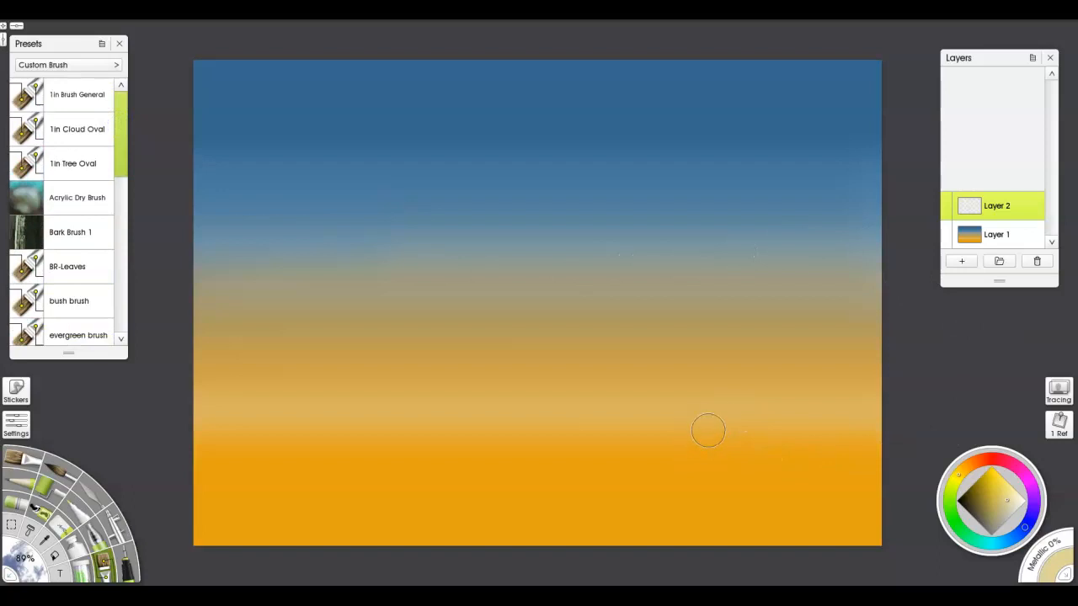
Sample the grey-beige from the sky and paint thin wispy clouds across the pale orange band, densest on the left side of the canvas.
alt+click(868, 258)
alt+click(859, 294)
drag(356, 411, 396, 410)
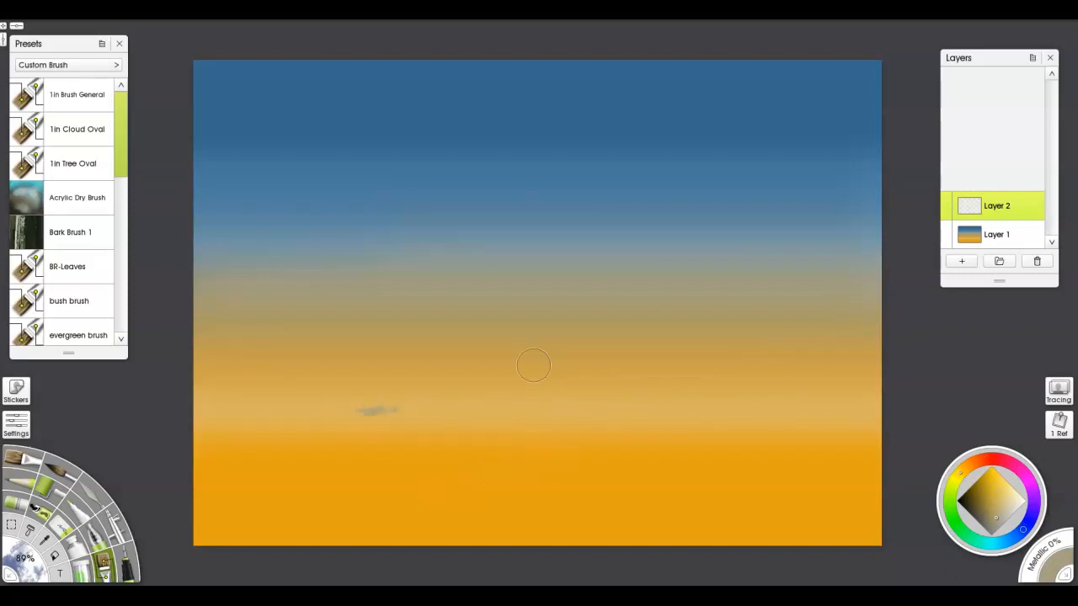
mouse_move(293, 385)
mouse_down()
mouse_move(330, 402)
mouse_move(384, 382)
mouse_move(290, 384)
mouse_move(361, 395)
mouse_move(311, 388)
mouse_move(317, 378)
mouse_move(460, 372)
mouse_move(386, 367)
mouse_move(443, 380)
mouse_move(325, 346)
mouse_move(209, 359)
mouse_move(184, 349)
mouse_move(278, 338)
mouse_move(233, 334)
mouse_move(505, 342)
mouse_move(364, 341)
mouse_move(474, 353)
mouse_up()
drag(740, 371, 746, 383)
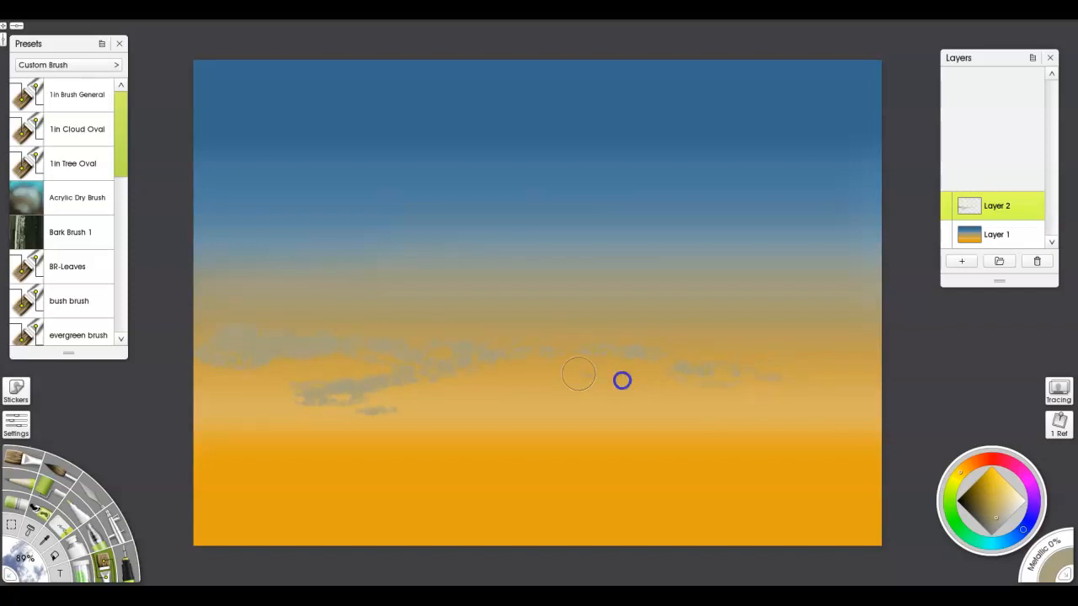
mouse_move(478, 380)
mouse_down()
mouse_move(339, 416)
mouse_move(230, 411)
mouse_up()
Shift the colour to a muted blue-violet and paint a cloud mass in the sky's right half, plus a small patch near the canvas top.
click(990, 518)
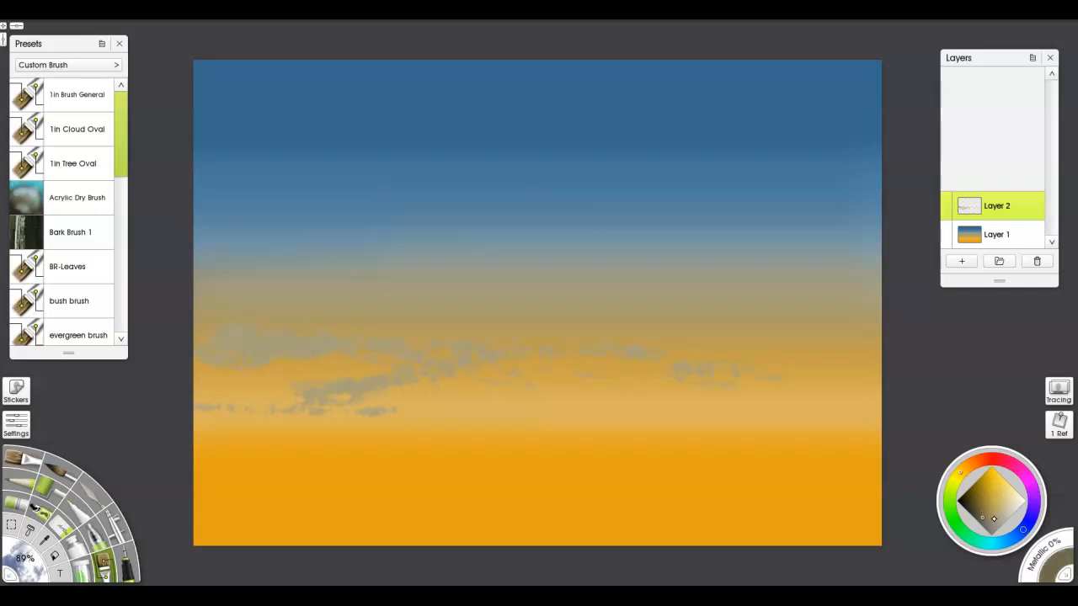
drag(1023, 529, 1029, 522)
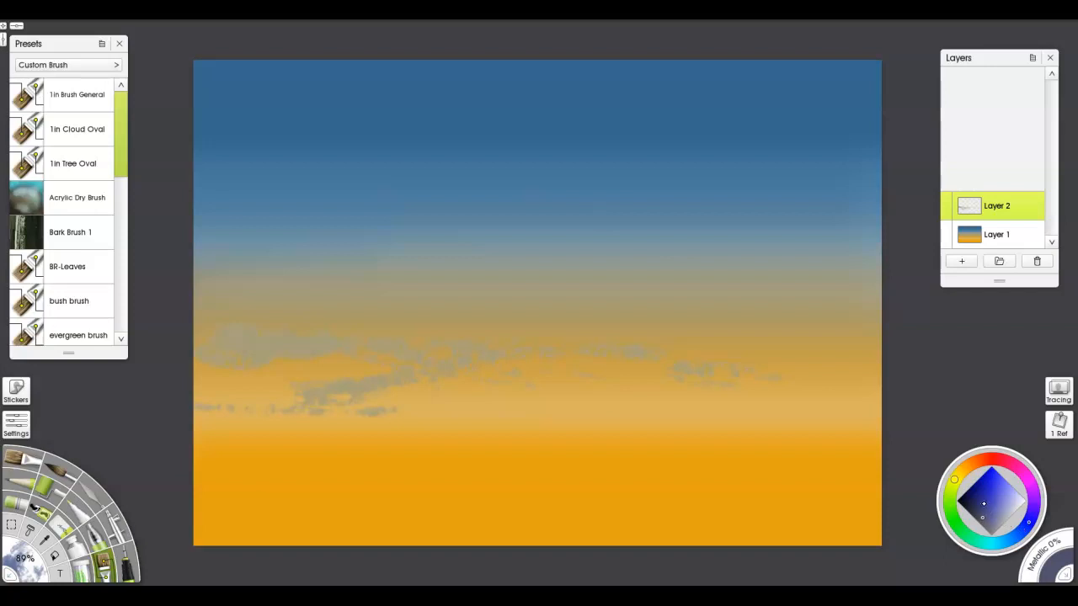
drag(707, 289, 814, 293)
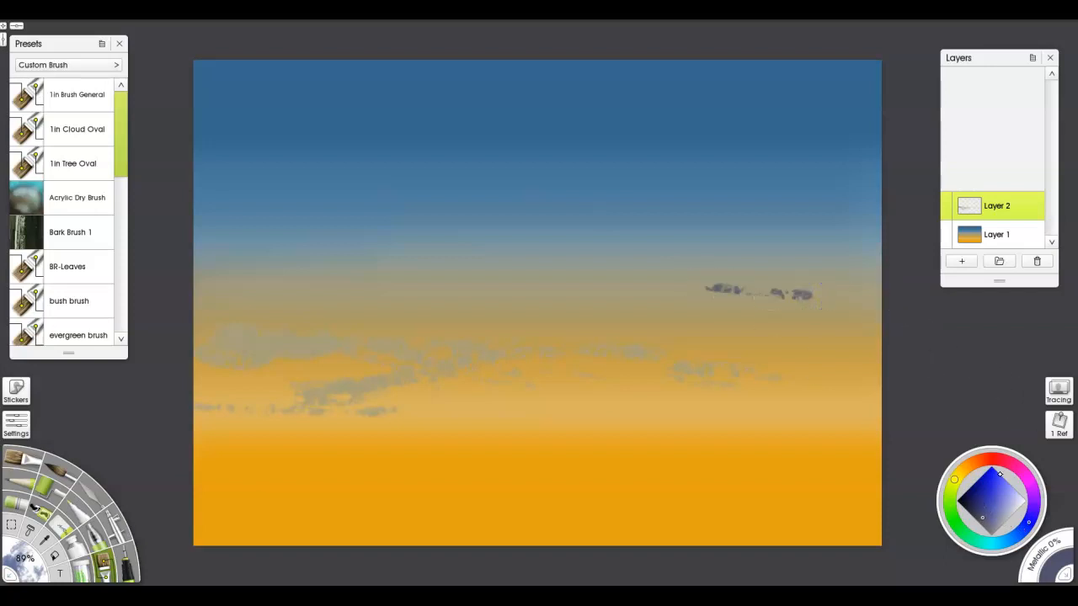
mouse_move(666, 281)
mouse_down()
mouse_move(843, 272)
mouse_move(749, 292)
mouse_move(811, 267)
mouse_move(822, 272)
mouse_move(779, 272)
mouse_move(856, 282)
mouse_up()
mouse_move(517, 89)
mouse_down()
mouse_move(506, 84)
mouse_move(596, 88)
mouse_up()
mouse_move(649, 263)
mouse_down()
mouse_move(650, 290)
mouse_move(674, 295)
mouse_move(793, 289)
mouse_move(613, 272)
mouse_move(742, 280)
mouse_move(772, 305)
mouse_move(755, 337)
mouse_move(811, 315)
mouse_move(784, 334)
mouse_move(901, 320)
mouse_move(856, 296)
mouse_move(699, 304)
mouse_move(629, 295)
mouse_move(507, 251)
mouse_move(659, 271)
mouse_up()
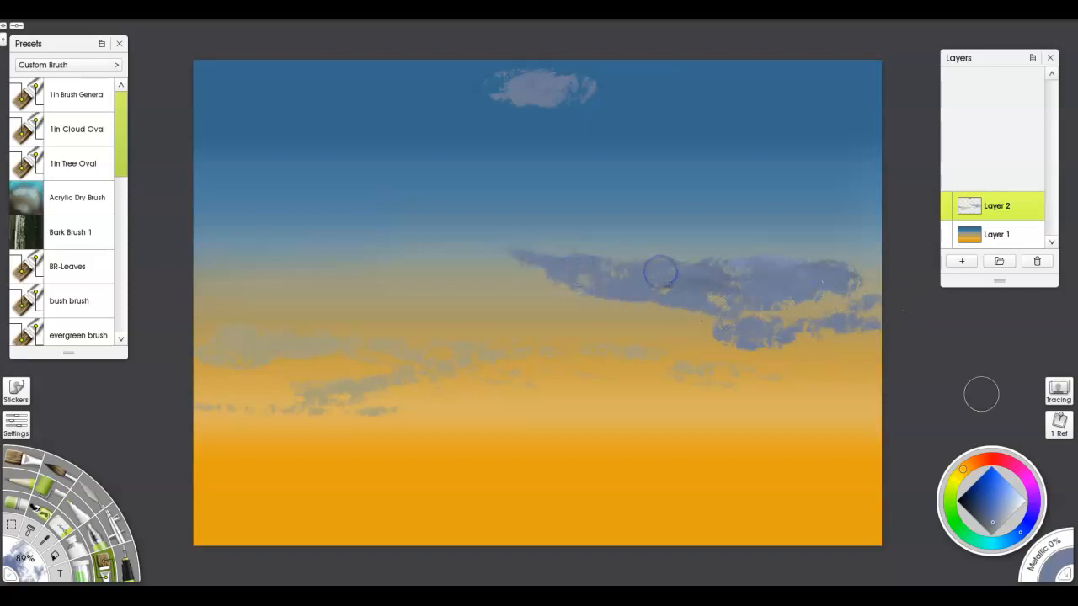
Paint a purplish-grey cloud bank above the blue-violet mass and darker grey clouds across the upper right sky.
click(991, 523)
mouse_move(678, 267)
mouse_down()
mouse_move(874, 231)
mouse_move(702, 228)
mouse_move(609, 209)
mouse_move(681, 244)
mouse_move(621, 208)
mouse_move(440, 202)
mouse_move(698, 183)
mouse_move(688, 199)
mouse_move(882, 185)
mouse_move(881, 197)
mouse_move(793, 178)
mouse_up()
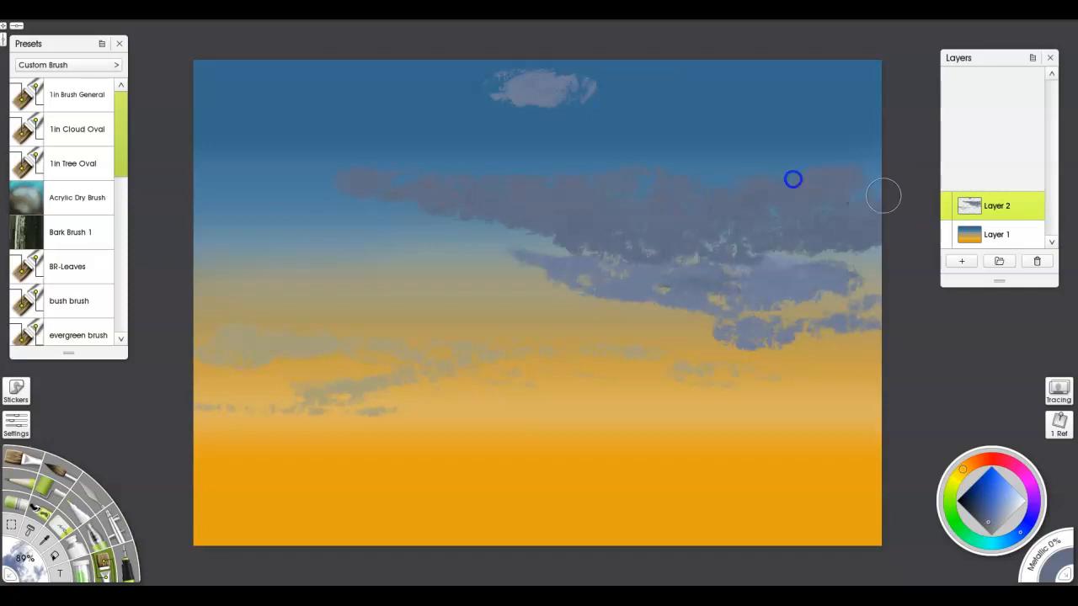
click(980, 520)
mouse_move(534, 125)
mouse_down()
mouse_move(717, 136)
mouse_move(688, 143)
mouse_up()
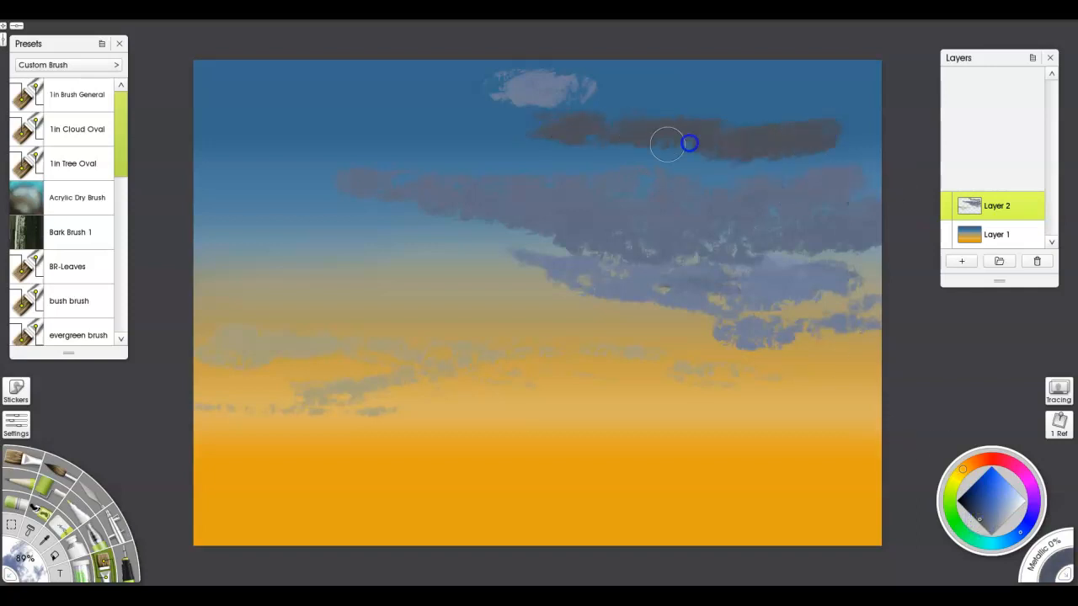
mouse_move(878, 123)
mouse_down()
mouse_move(760, 123)
mouse_move(859, 142)
mouse_move(850, 153)
mouse_move(730, 145)
mouse_move(676, 156)
mouse_move(679, 191)
mouse_move(650, 189)
mouse_move(555, 146)
mouse_move(486, 70)
mouse_move(532, 65)
mouse_move(548, 79)
mouse_move(585, 79)
mouse_move(564, 94)
mouse_move(498, 70)
mouse_move(365, 55)
mouse_move(462, 77)
mouse_move(428, 86)
mouse_move(547, 95)
mouse_up()
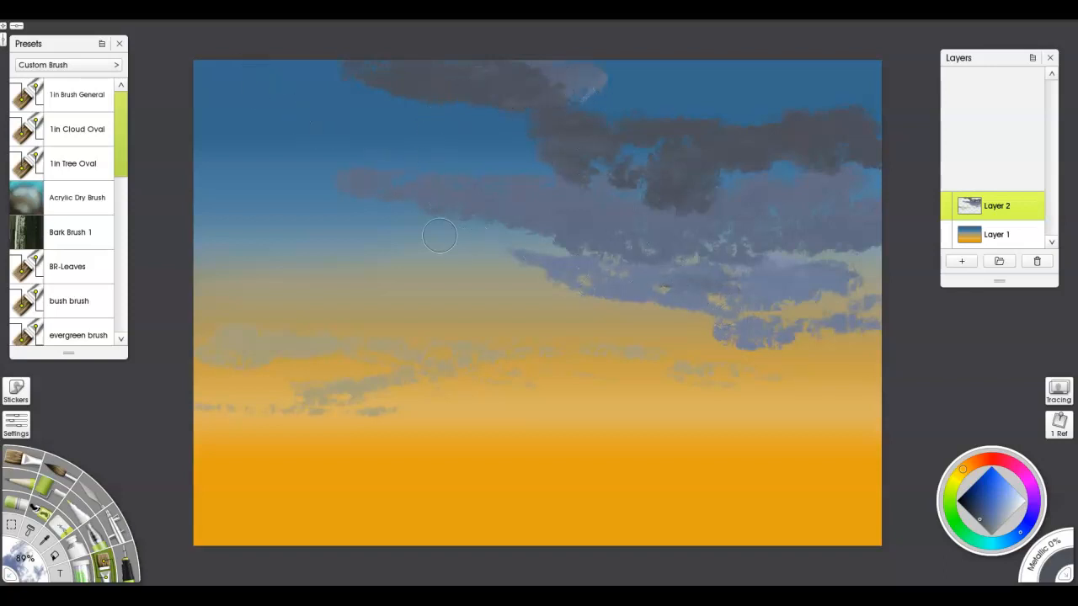
Extend the dark grey clouds along the canvas top and add small dark patches in the left-centre sky and around the blue-violet mass.
mouse_move(409, 235)
mouse_down()
mouse_move(483, 247)
mouse_move(462, 240)
mouse_move(565, 238)
mouse_up()
drag(377, 146, 484, 137)
mouse_move(713, 85)
mouse_down()
mouse_move(741, 80)
mouse_move(661, 75)
mouse_move(765, 58)
mouse_move(863, 64)
mouse_move(682, 84)
mouse_move(645, 109)
mouse_move(564, 117)
mouse_move(662, 100)
mouse_move(665, 79)
mouse_move(199, 67)
mouse_up()
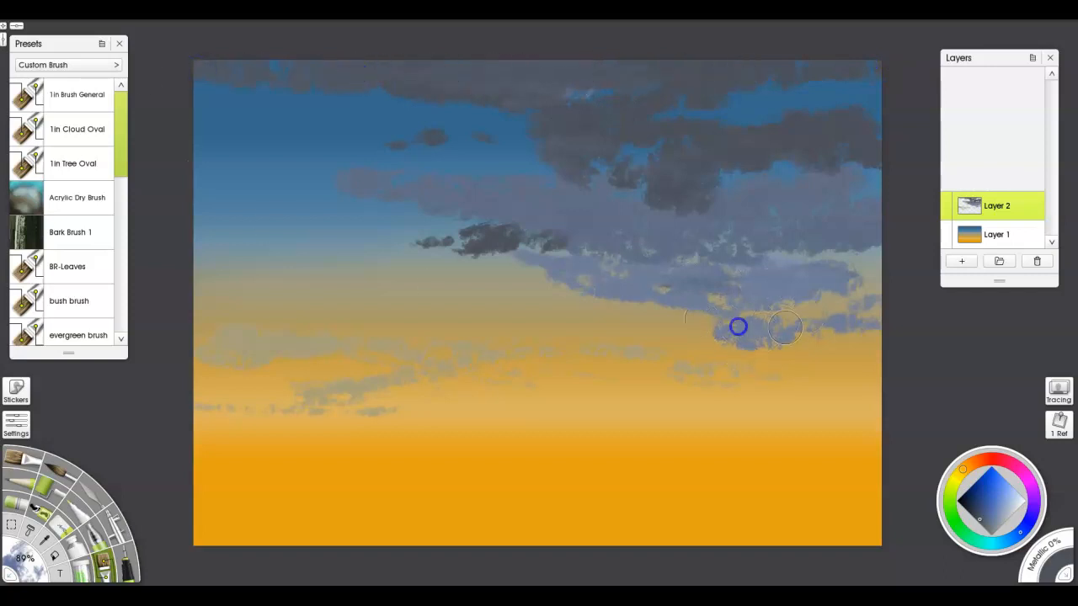
mouse_move(806, 334)
mouse_down()
mouse_move(830, 342)
mouse_move(822, 351)
mouse_move(743, 349)
mouse_move(724, 335)
mouse_up()
mouse_move(711, 295)
mouse_down()
mouse_move(696, 281)
mouse_move(612, 291)
mouse_move(715, 298)
mouse_move(637, 313)
mouse_move(662, 327)
mouse_move(626, 337)
mouse_up()
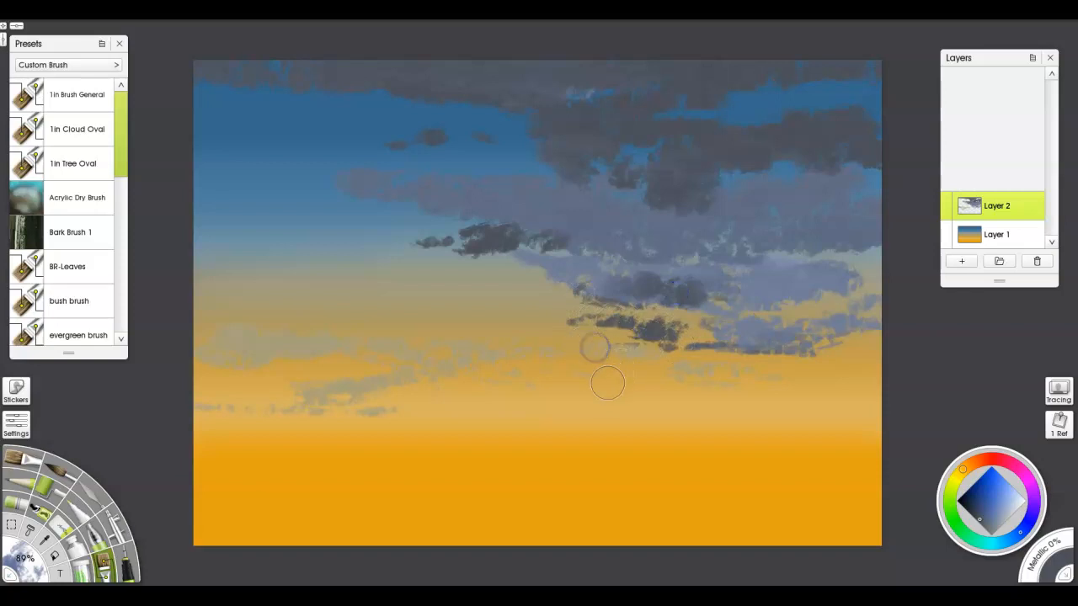
Break up the right-hand clouds with sampled beige and dab orange-tan highlights over the clouds from the lower sky to the top.
alt+click(485, 363)
mouse_move(517, 337)
mouse_down()
mouse_move(570, 315)
mouse_move(645, 320)
mouse_move(833, 262)
mouse_move(804, 308)
mouse_up()
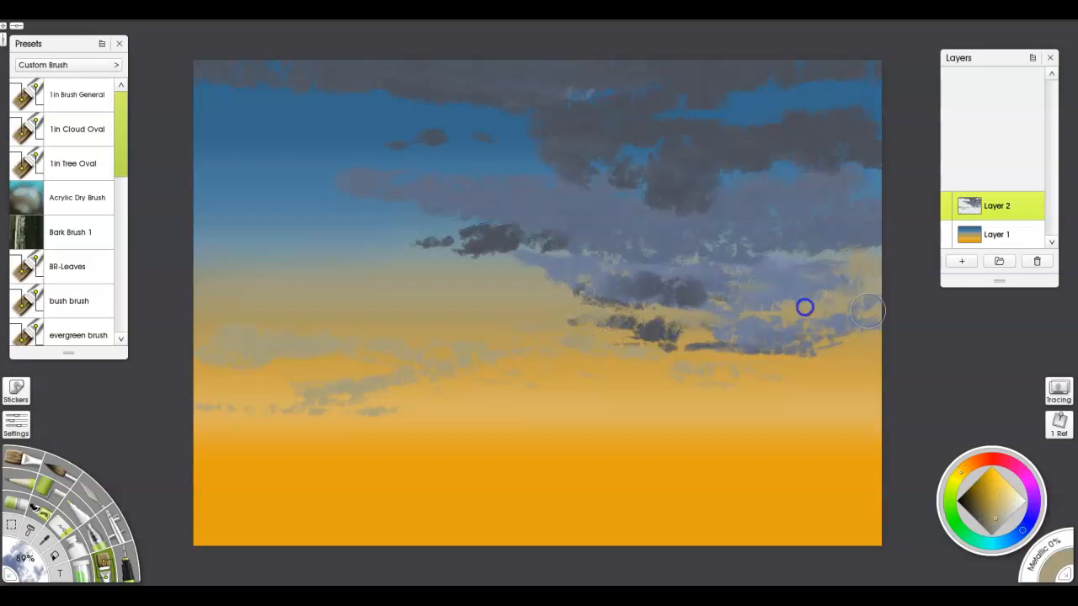
click(967, 467)
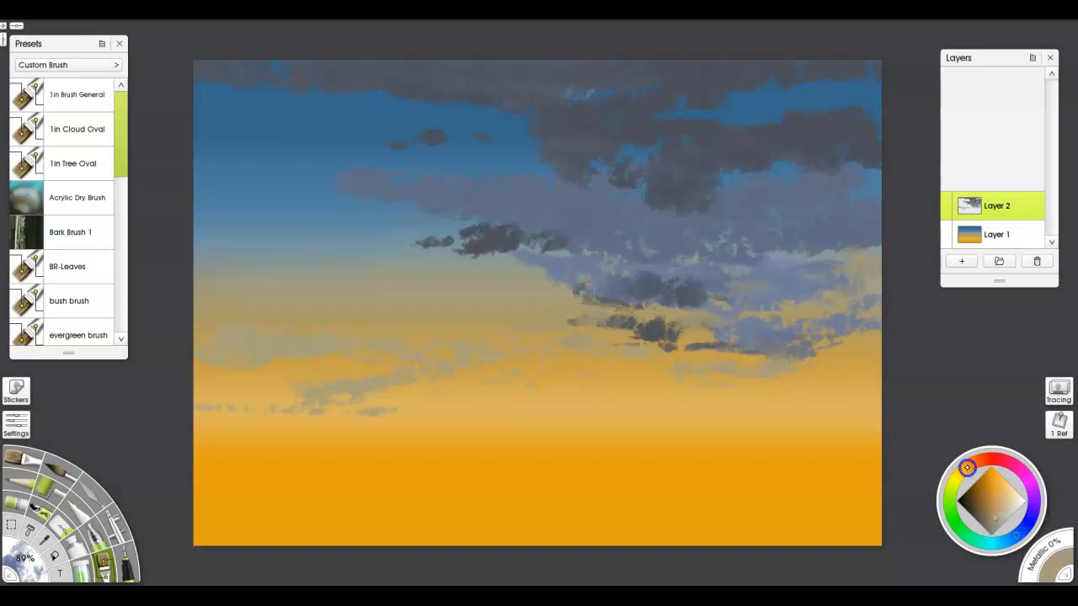
click(992, 509)
mouse_move(722, 410)
mouse_down()
mouse_move(804, 387)
mouse_move(767, 382)
mouse_move(874, 379)
mouse_move(870, 363)
mouse_move(557, 377)
mouse_move(729, 359)
mouse_move(416, 343)
mouse_move(587, 320)
mouse_move(557, 273)
mouse_move(688, 262)
mouse_move(715, 239)
mouse_move(916, 234)
mouse_move(537, 235)
mouse_up()
drag(743, 244, 679, 248)
drag(647, 194, 708, 200)
mouse_move(751, 160)
mouse_down()
mouse_move(845, 142)
mouse_move(813, 144)
mouse_up()
mouse_move(590, 113)
mouse_down()
mouse_move(598, 149)
mouse_move(538, 129)
mouse_move(548, 106)
mouse_move(463, 85)
mouse_up()
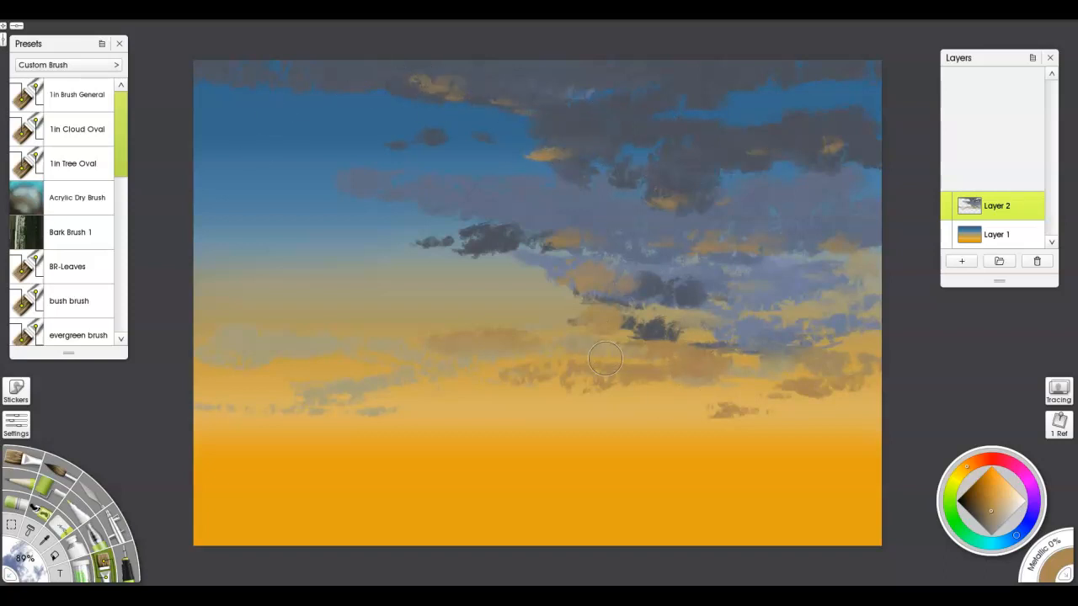
Paint a greyish-beige cloud streak across the solid orange area and more soft clouds along the sky's lower left.
mouse_move(700, 476)
mouse_down()
mouse_move(830, 474)
mouse_move(767, 470)
mouse_move(825, 460)
mouse_move(913, 480)
mouse_move(815, 471)
mouse_move(837, 473)
mouse_move(839, 456)
mouse_move(811, 480)
mouse_move(795, 454)
mouse_move(784, 460)
mouse_move(849, 456)
mouse_up()
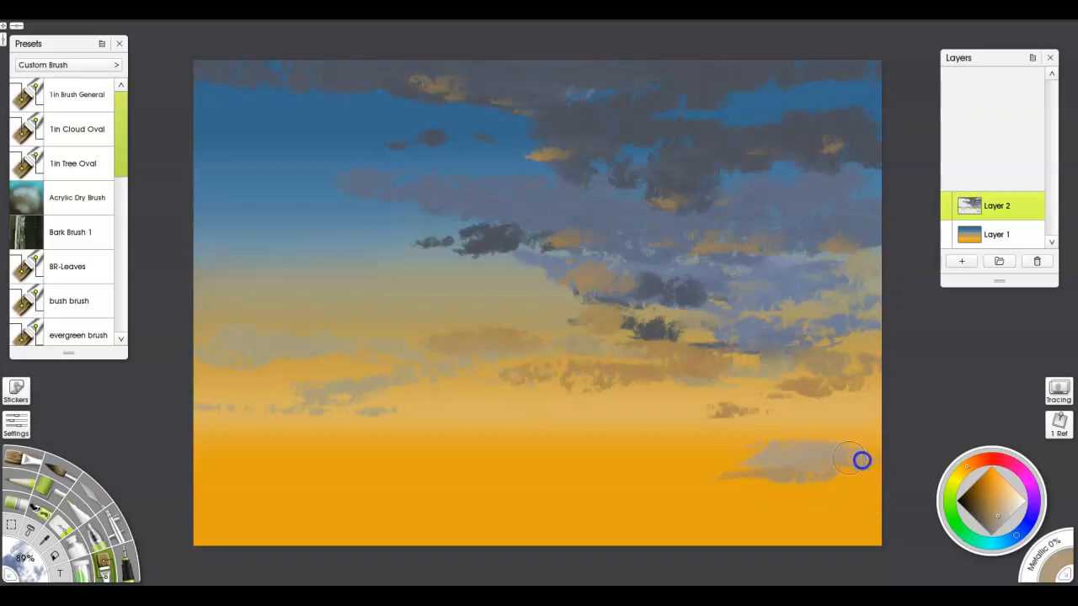
mouse_move(657, 449)
mouse_down()
mouse_move(531, 454)
mouse_move(772, 447)
mouse_move(401, 452)
mouse_move(418, 468)
mouse_move(197, 464)
mouse_up()
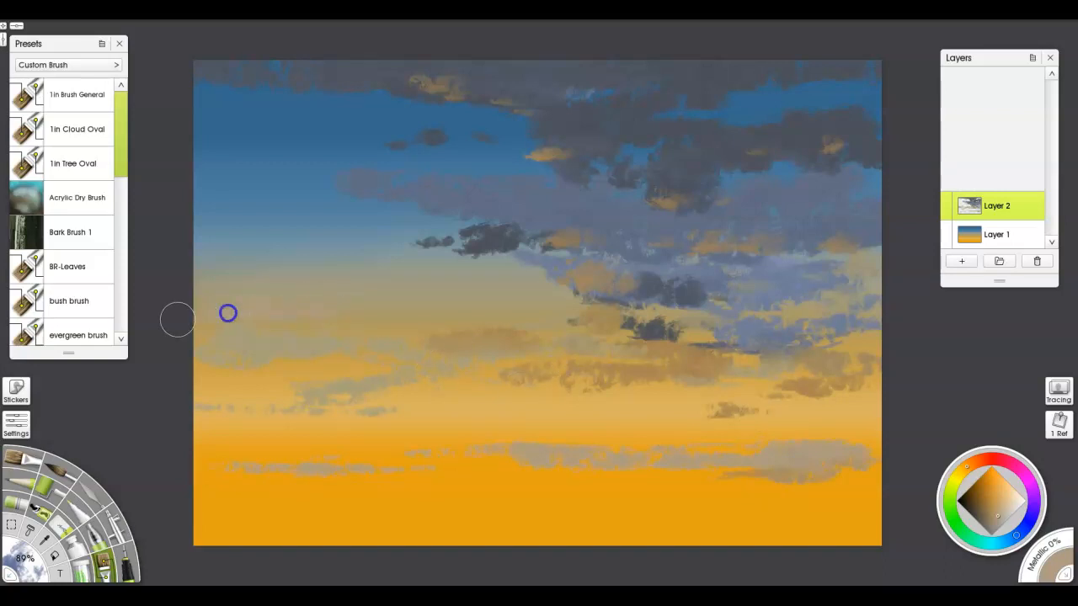
mouse_move(379, 348)
mouse_down()
mouse_move(155, 369)
mouse_move(332, 391)
mouse_move(254, 390)
mouse_move(292, 402)
mouse_move(362, 403)
mouse_up()
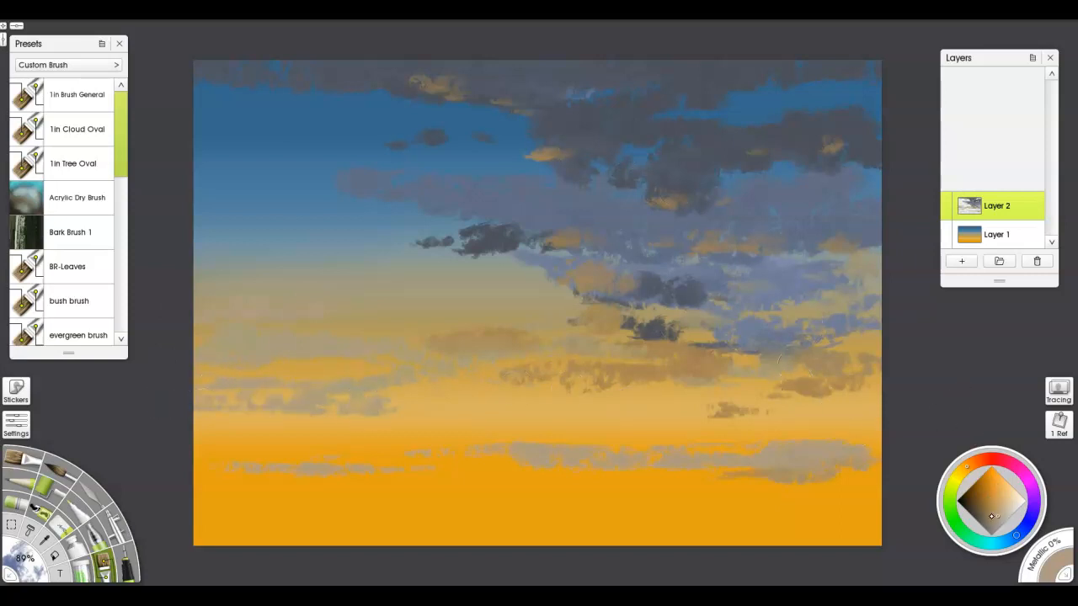
alt+click(786, 476)
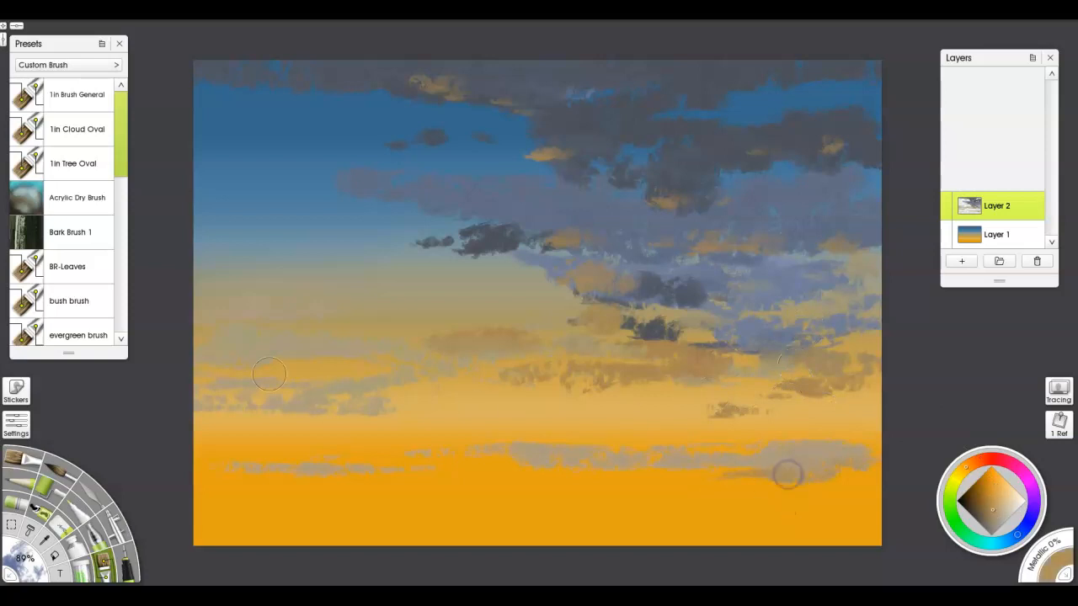
Paint small dark grey clouds across the left and centre sky, warming the upper left one with a sampled tan.
alt+click(684, 171)
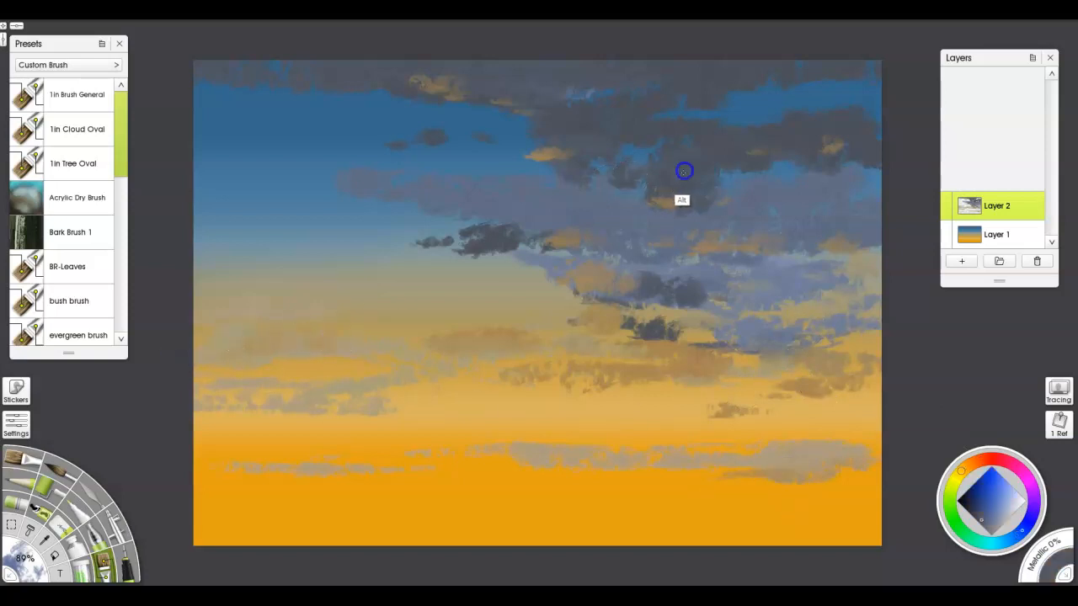
mouse_move(241, 346)
mouse_down()
mouse_move(205, 310)
mouse_move(320, 309)
mouse_move(208, 298)
mouse_move(241, 274)
mouse_move(182, 277)
mouse_move(244, 267)
mouse_up()
mouse_move(737, 224)
mouse_down()
mouse_move(856, 215)
mouse_move(873, 193)
mouse_move(865, 186)
mouse_move(877, 217)
mouse_move(659, 230)
mouse_move(554, 218)
mouse_move(562, 216)
mouse_move(541, 205)
mouse_move(457, 194)
mouse_move(441, 179)
mouse_move(355, 172)
mouse_move(480, 175)
mouse_move(307, 163)
mouse_up()
drag(239, 175, 334, 168)
alt+click(438, 84)
drag(262, 173, 334, 170)
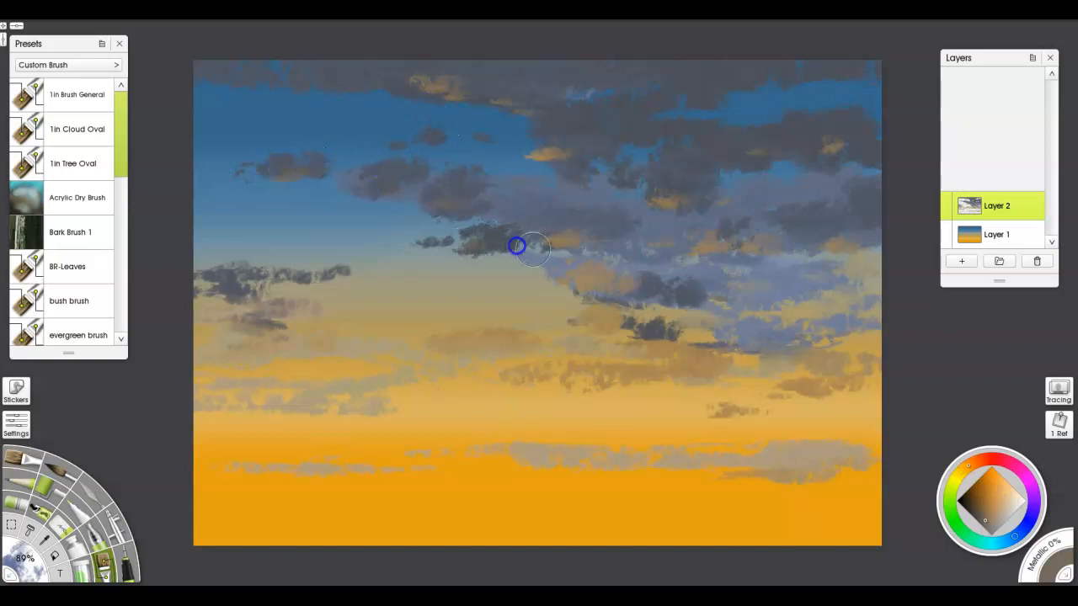
Build up brownish and dark blue-grey clouds along the canvas's right edge and add a thin streak above the lowest beige cloud.
mouse_move(688, 294)
mouse_down()
mouse_move(800, 310)
mouse_move(841, 336)
mouse_move(835, 360)
mouse_move(808, 383)
mouse_move(927, 388)
mouse_move(835, 357)
mouse_move(904, 321)
mouse_move(740, 322)
mouse_move(882, 323)
mouse_up()
alt+click(825, 226)
mouse_move(796, 303)
mouse_down()
mouse_move(866, 296)
mouse_move(710, 280)
mouse_move(754, 300)
mouse_move(880, 253)
mouse_move(829, 217)
mouse_up()
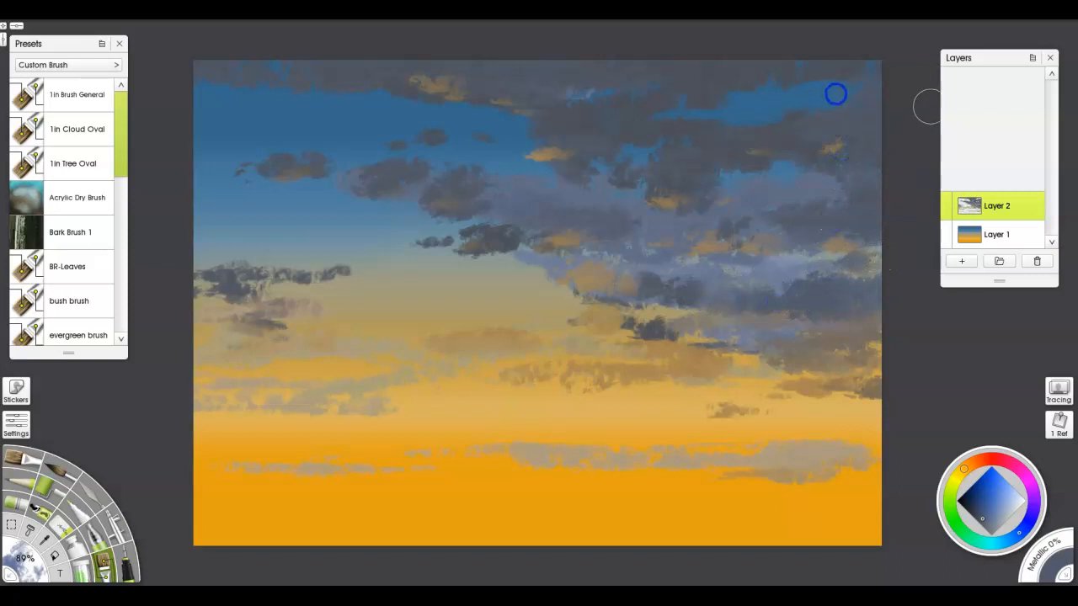
mouse_move(676, 429)
mouse_down()
mouse_move(831, 444)
mouse_move(833, 462)
mouse_move(805, 453)
mouse_move(794, 433)
mouse_move(764, 442)
mouse_move(854, 426)
mouse_up()
Shift a sampled beige toward red for clouds in the lower right and centre, and paint a sampled dark blue-grey cloud at mid-height.
alt+click(812, 454)
click(980, 461)
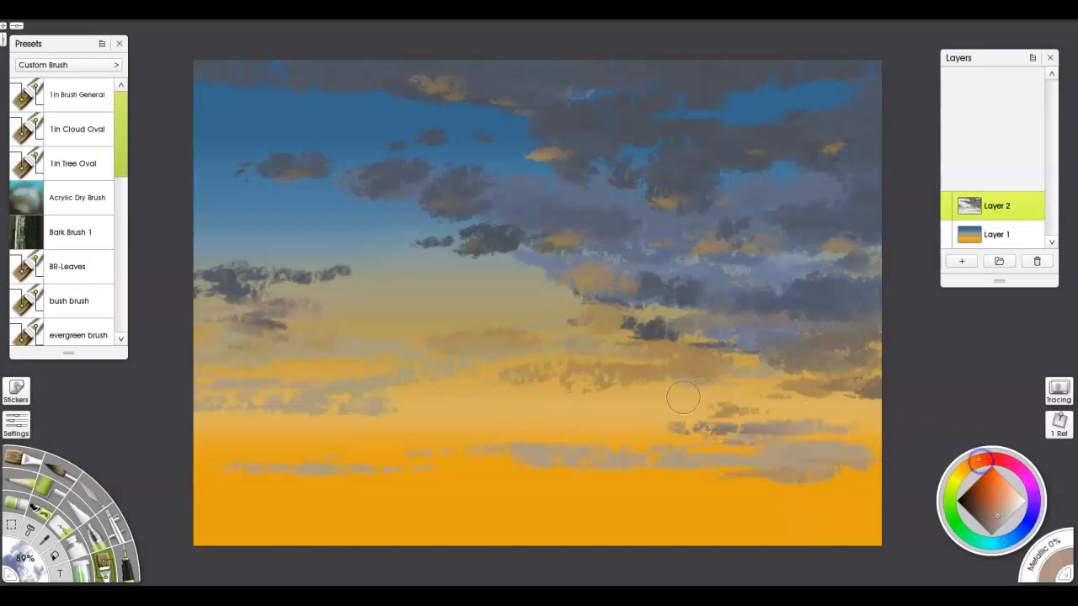
mouse_move(759, 421)
mouse_down()
mouse_move(670, 419)
mouse_move(860, 432)
mouse_move(670, 410)
mouse_move(878, 417)
mouse_move(660, 408)
mouse_move(788, 433)
mouse_up()
click(995, 508)
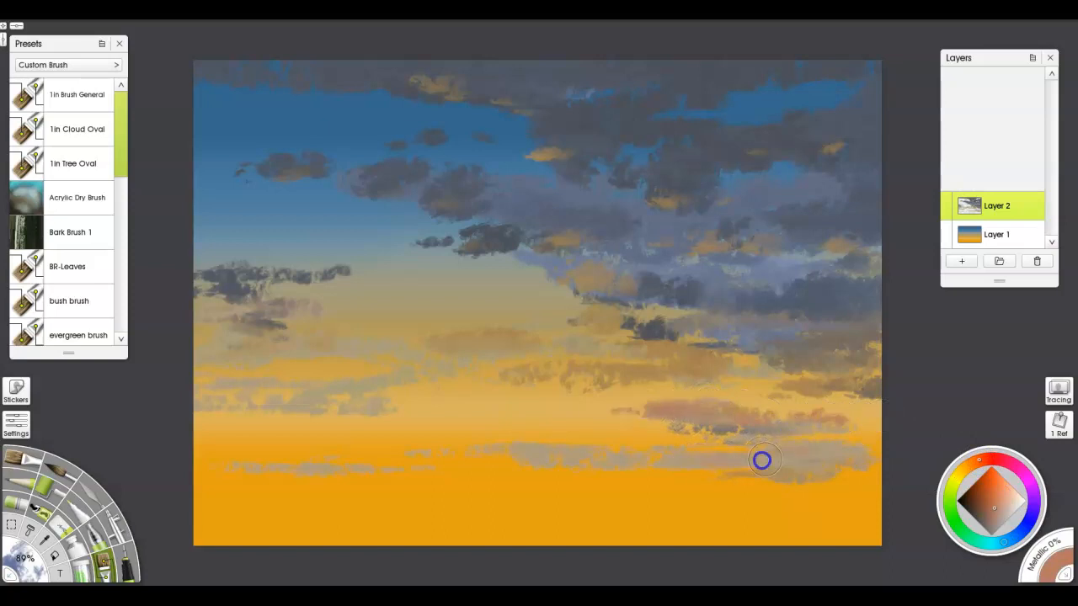
mouse_move(619, 392)
mouse_down()
mouse_move(572, 393)
mouse_move(683, 376)
mouse_move(607, 375)
mouse_move(592, 364)
mouse_up()
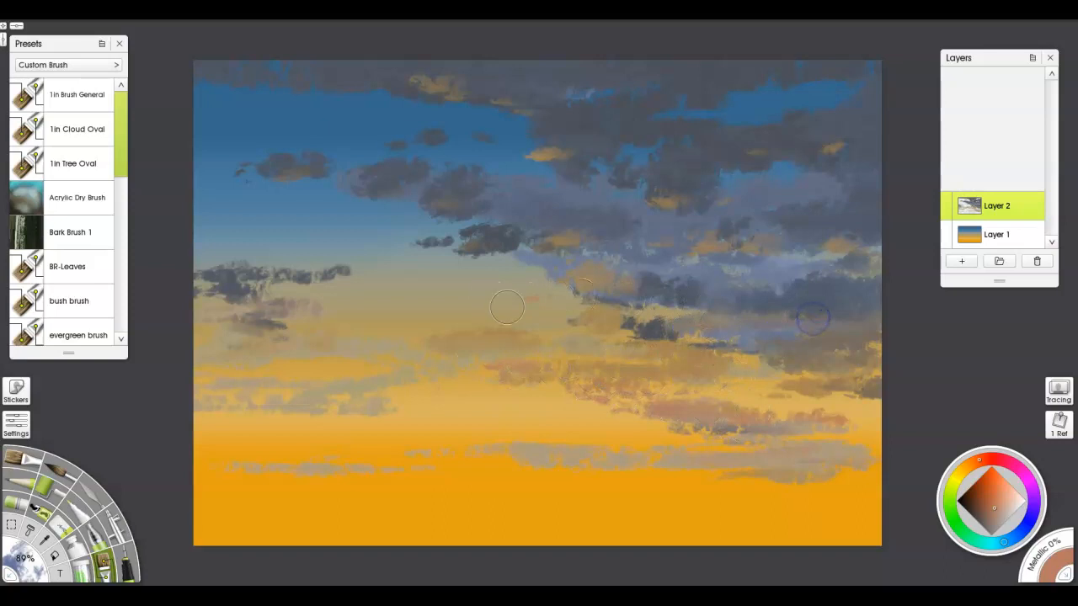
alt+click(649, 313)
mouse_move(506, 304)
mouse_down()
mouse_move(517, 298)
mouse_move(486, 306)
mouse_move(577, 277)
mouse_move(433, 298)
mouse_move(665, 308)
mouse_up()
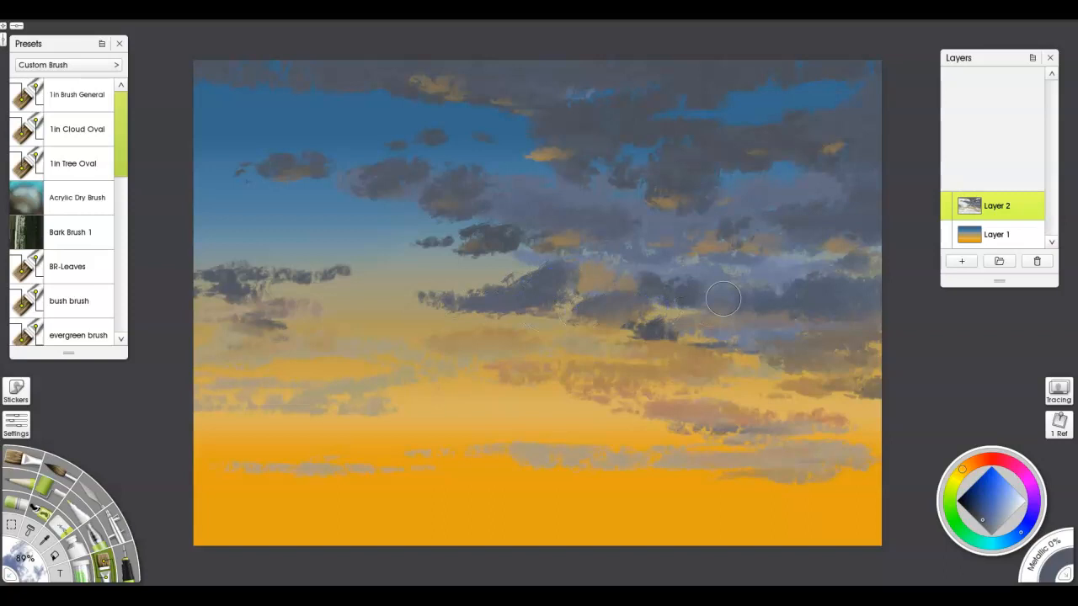
Soften and blend the cloud edges across the whole sky using the Knife with the Heavy Blurred Frosting preset.
click(95, 497)
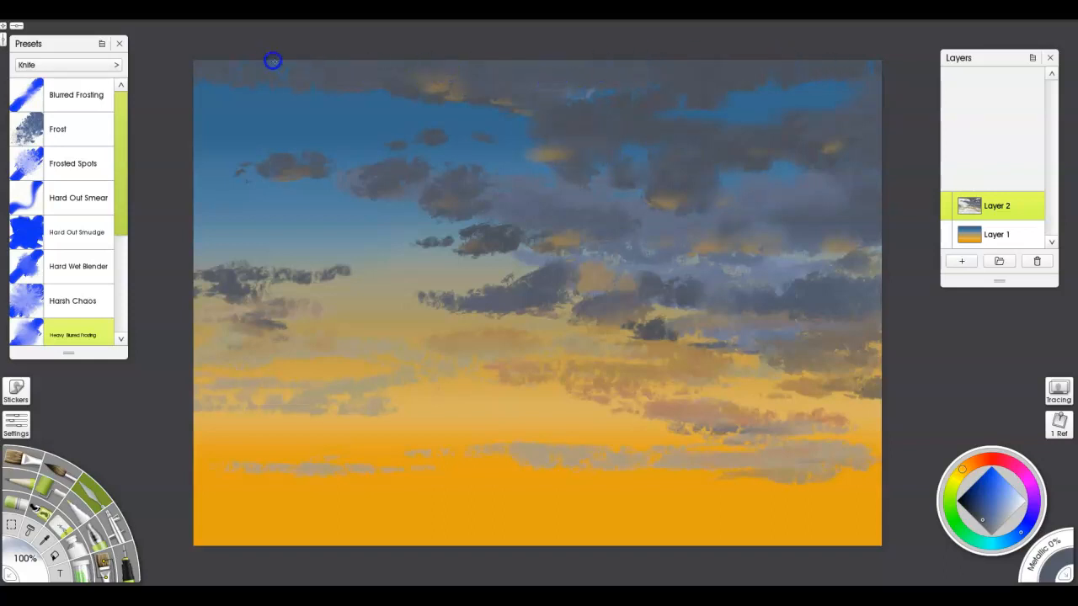
drag(219, 52, 313, 64)
drag(299, 175, 295, 175)
drag(467, 200, 474, 203)
drag(693, 266, 701, 261)
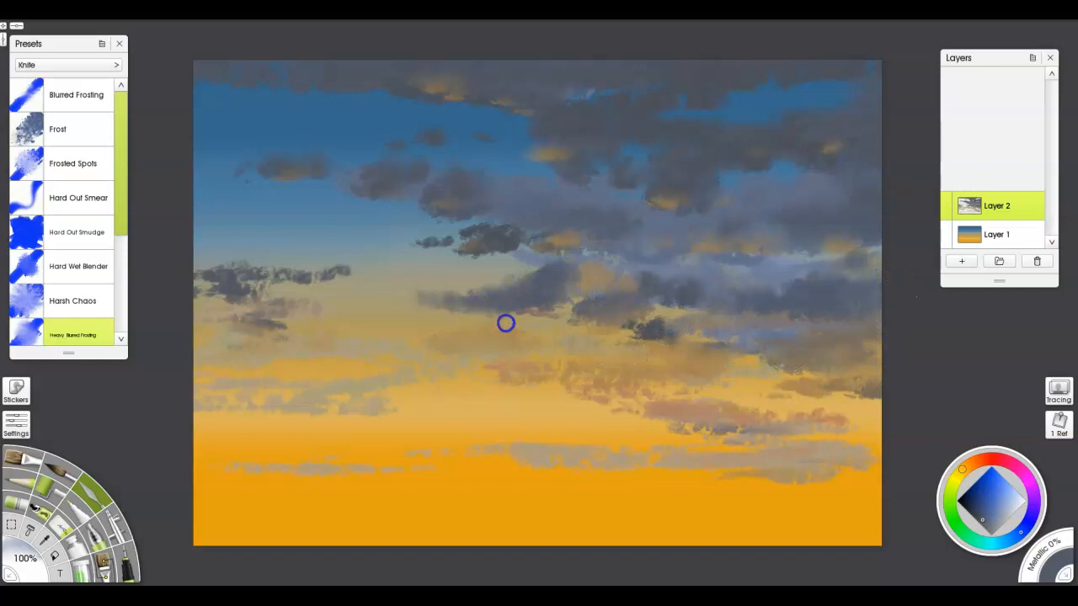
mouse_move(200, 282)
mouse_down()
mouse_move(255, 283)
mouse_move(278, 269)
mouse_move(337, 273)
mouse_move(219, 281)
mouse_move(260, 324)
mouse_move(302, 341)
mouse_move(293, 333)
mouse_move(304, 309)
mouse_move(301, 361)
mouse_up()
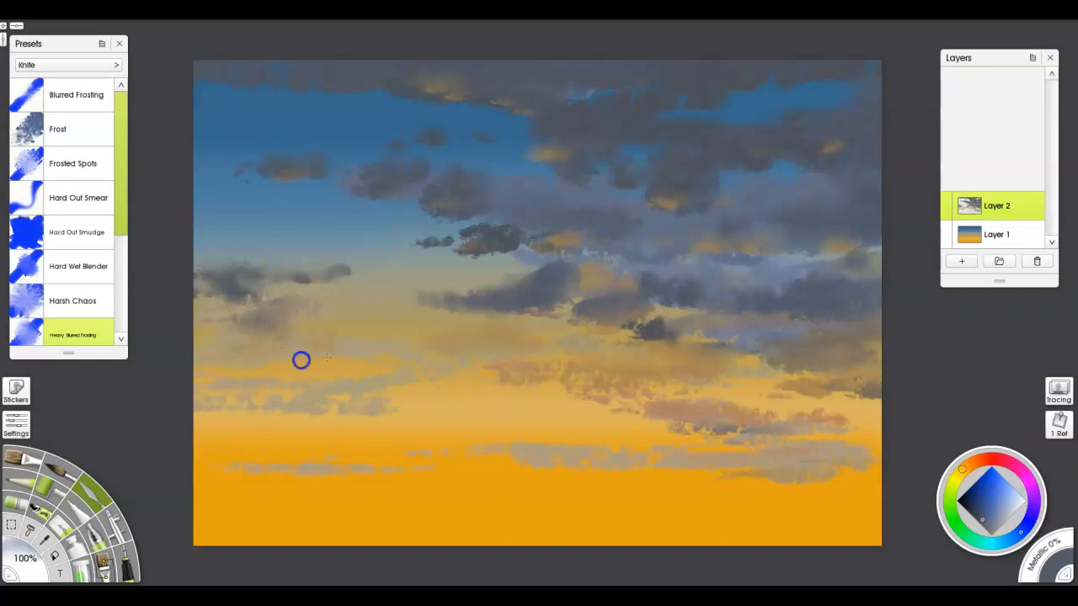
mouse_move(459, 368)
mouse_down()
mouse_move(561, 378)
mouse_move(573, 362)
mouse_move(638, 371)
mouse_move(626, 416)
mouse_move(755, 429)
mouse_move(795, 415)
mouse_move(822, 448)
mouse_up()
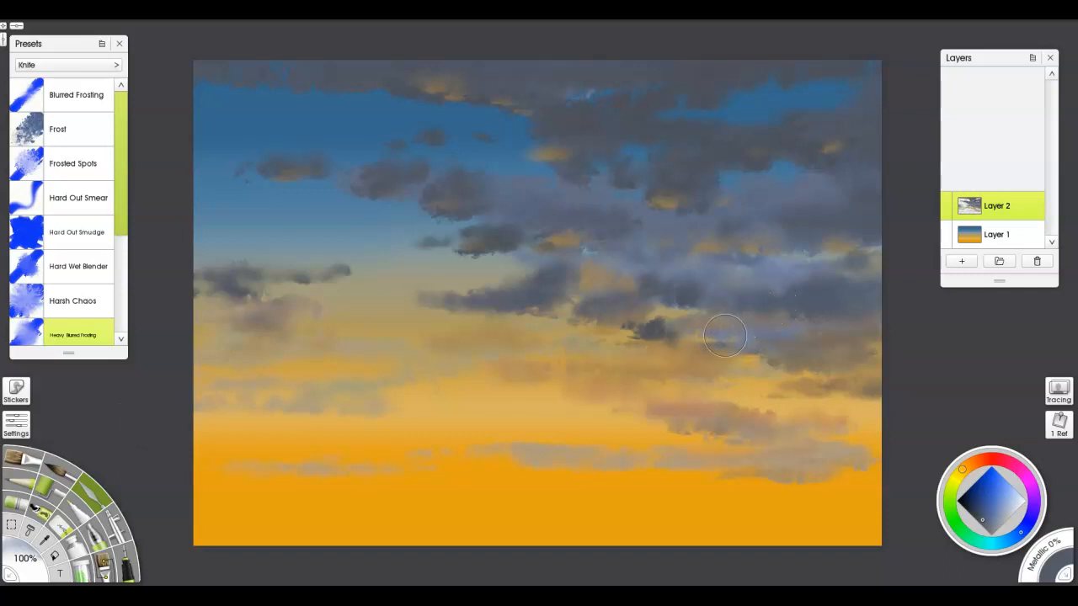
Return to the Custom Brush, sample dark blue-grey, and paint fresh textured clouds over the blended lower right sky.
key(b)
alt+click(831, 298)
mouse_move(634, 326)
mouse_down()
mouse_move(685, 336)
mouse_move(636, 342)
mouse_move(685, 347)
mouse_move(652, 351)
mouse_move(663, 358)
mouse_move(748, 352)
mouse_move(668, 366)
mouse_move(731, 367)
mouse_move(625, 370)
mouse_move(850, 385)
mouse_move(794, 382)
mouse_move(861, 372)
mouse_move(808, 364)
mouse_move(859, 368)
mouse_move(842, 379)
mouse_move(910, 380)
mouse_up()
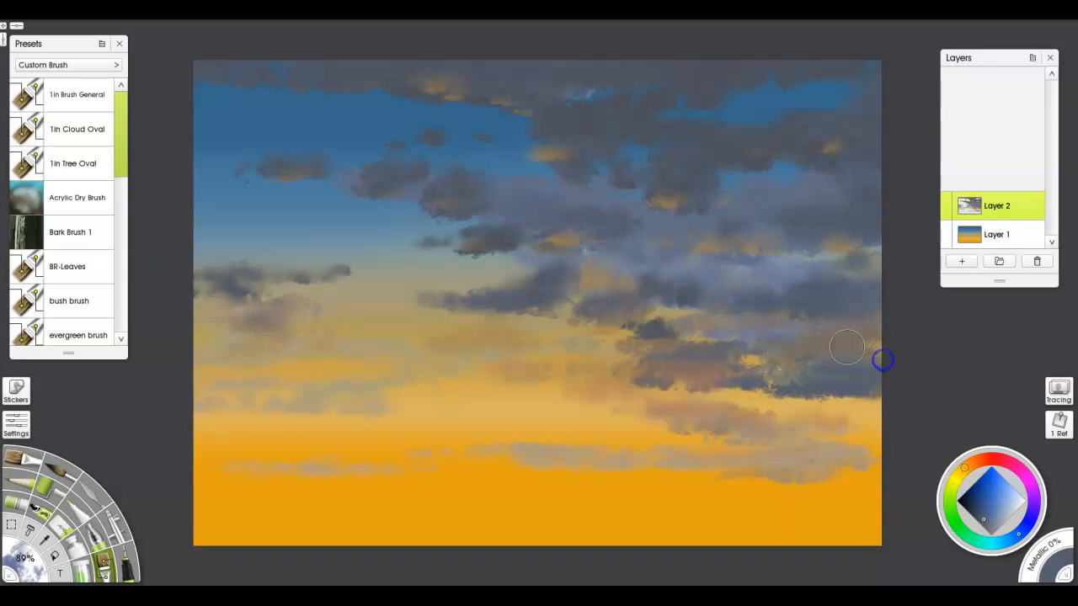
mouse_move(846, 417)
mouse_down()
mouse_move(830, 429)
mouse_move(633, 423)
mouse_move(648, 409)
mouse_move(561, 396)
mouse_up()
Paint and soften clouds across the right and upper sky with the Impressionistic Cloud Brush 1 from Watercolor Brushes, sampling dark grey.
click(84, 65)
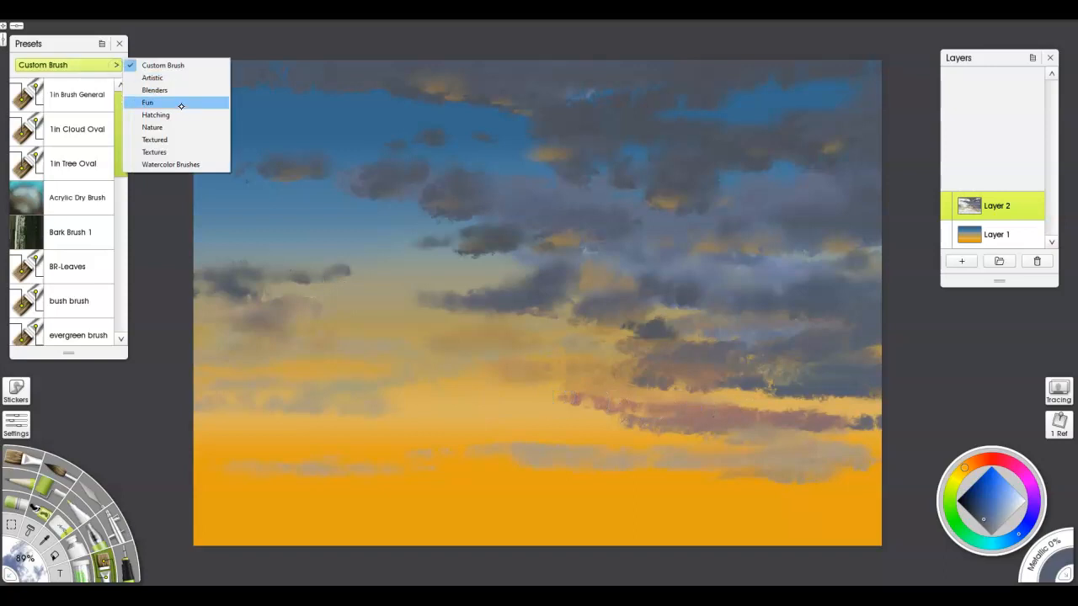
click(179, 164)
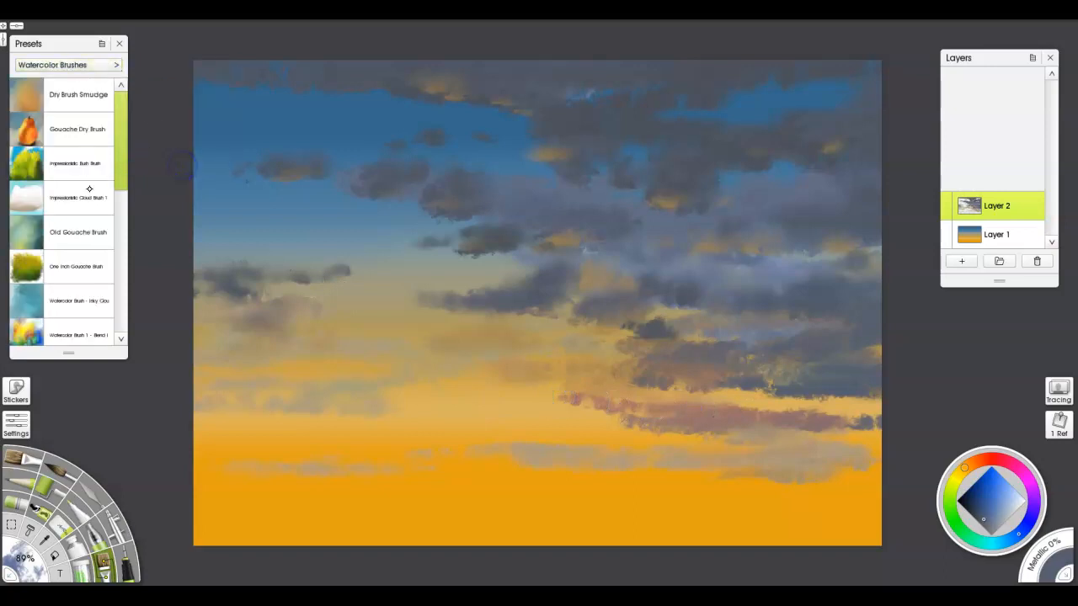
click(89, 192)
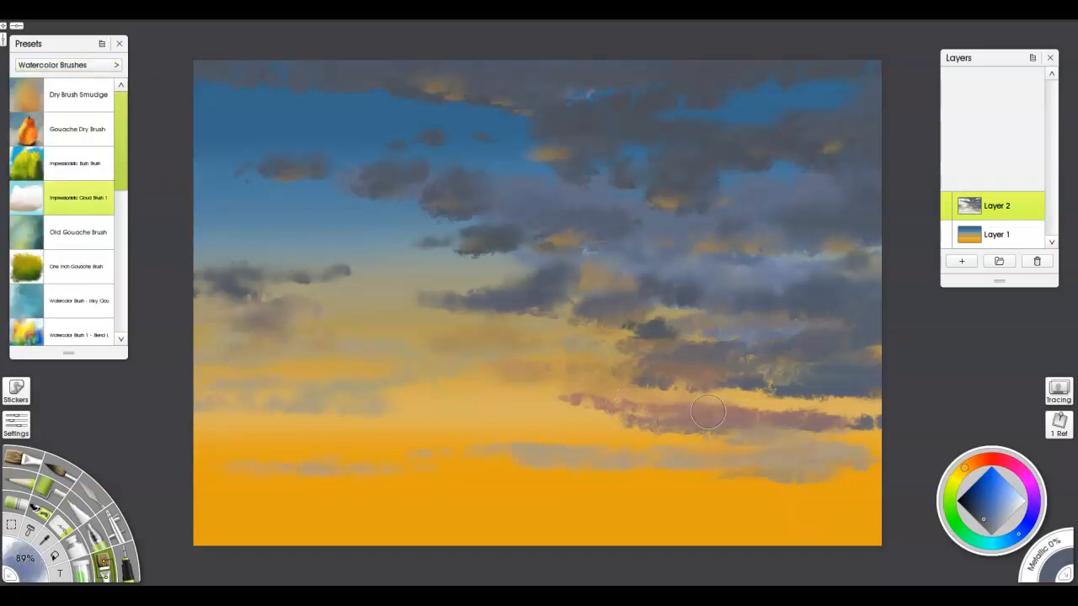
mouse_move(700, 419)
mouse_down()
mouse_move(475, 416)
mouse_move(635, 420)
mouse_move(612, 409)
mouse_move(710, 423)
mouse_move(867, 407)
mouse_move(851, 413)
mouse_move(862, 392)
mouse_move(808, 382)
mouse_move(771, 391)
mouse_move(572, 382)
mouse_move(818, 382)
mouse_move(865, 353)
mouse_move(815, 336)
mouse_move(704, 358)
mouse_move(698, 342)
mouse_move(586, 363)
mouse_move(490, 353)
mouse_move(585, 364)
mouse_move(559, 379)
mouse_move(636, 369)
mouse_move(798, 290)
mouse_move(833, 290)
mouse_move(888, 264)
mouse_move(858, 258)
mouse_move(890, 232)
mouse_move(884, 270)
mouse_move(736, 290)
mouse_move(628, 262)
mouse_move(634, 278)
mouse_move(543, 292)
mouse_move(415, 304)
mouse_move(428, 289)
mouse_move(481, 285)
mouse_move(327, 307)
mouse_move(776, 339)
mouse_move(853, 317)
mouse_up()
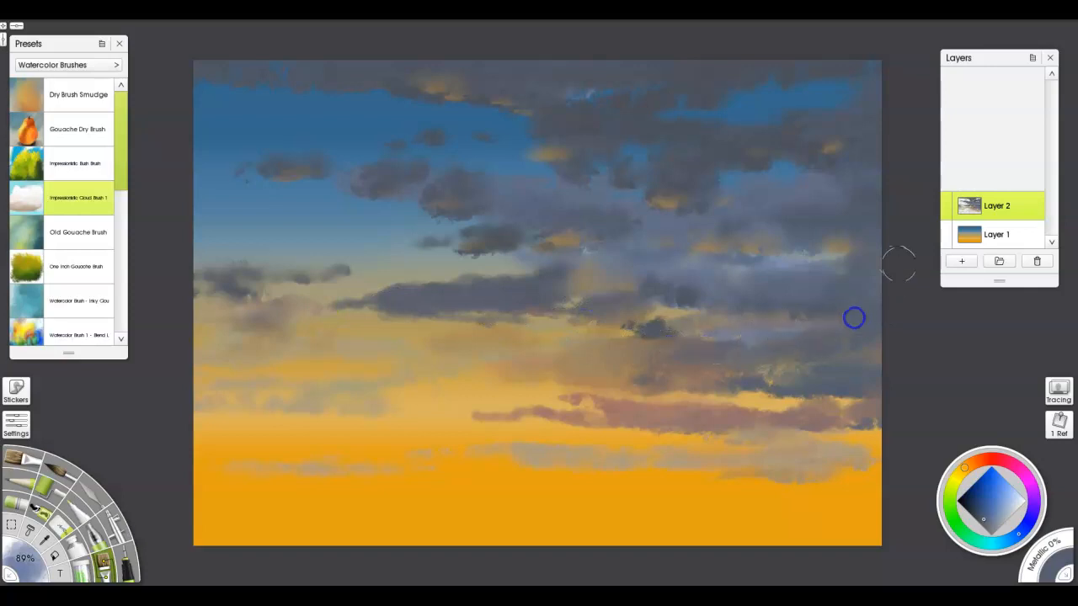
mouse_move(761, 202)
mouse_down()
mouse_move(721, 224)
mouse_move(642, 228)
mouse_move(749, 221)
mouse_move(808, 199)
mouse_move(820, 149)
mouse_up()
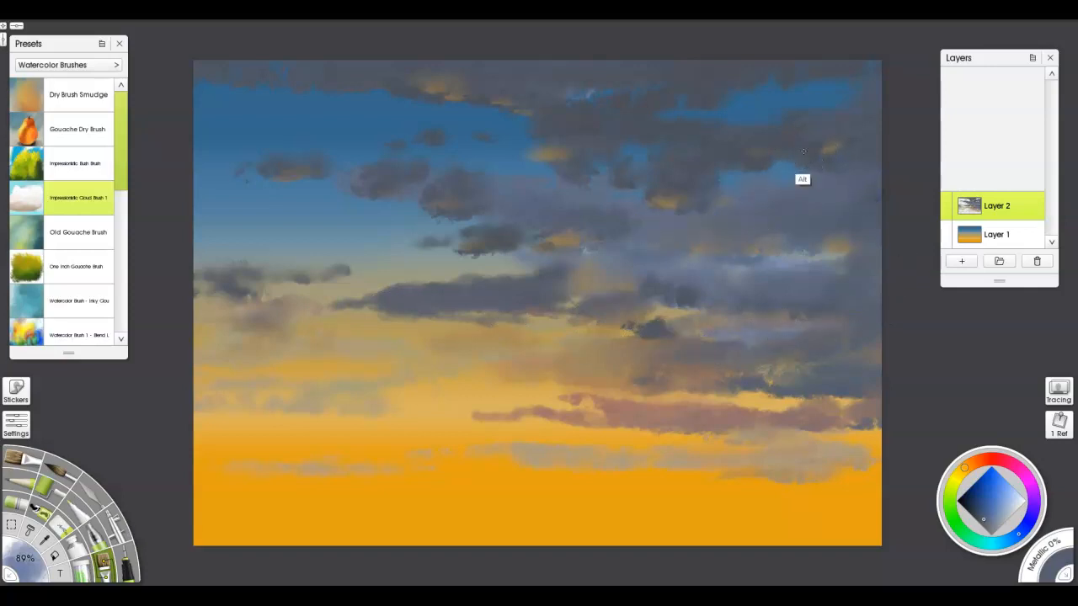
alt+click(808, 151)
mouse_move(824, 191)
mouse_down()
mouse_move(813, 217)
mouse_move(825, 205)
mouse_move(703, 221)
mouse_move(665, 136)
mouse_move(641, 119)
mouse_move(482, 99)
mouse_up()
Add a layer between the sky and clouds, and paint off-white wisps left of centre using a lightened sampled sky colour.
click(962, 261)
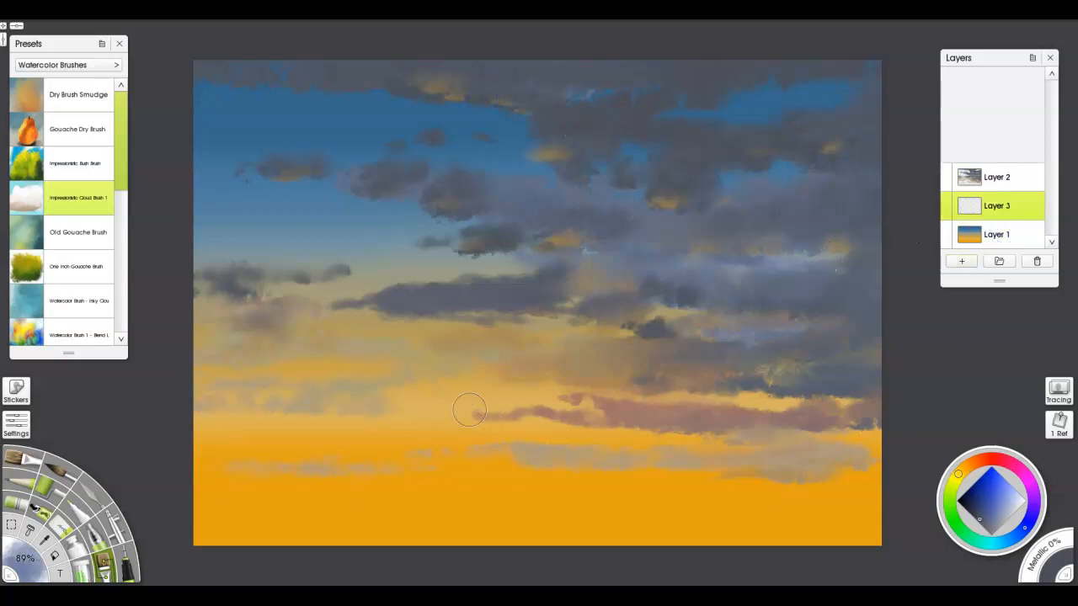
alt+click(445, 399)
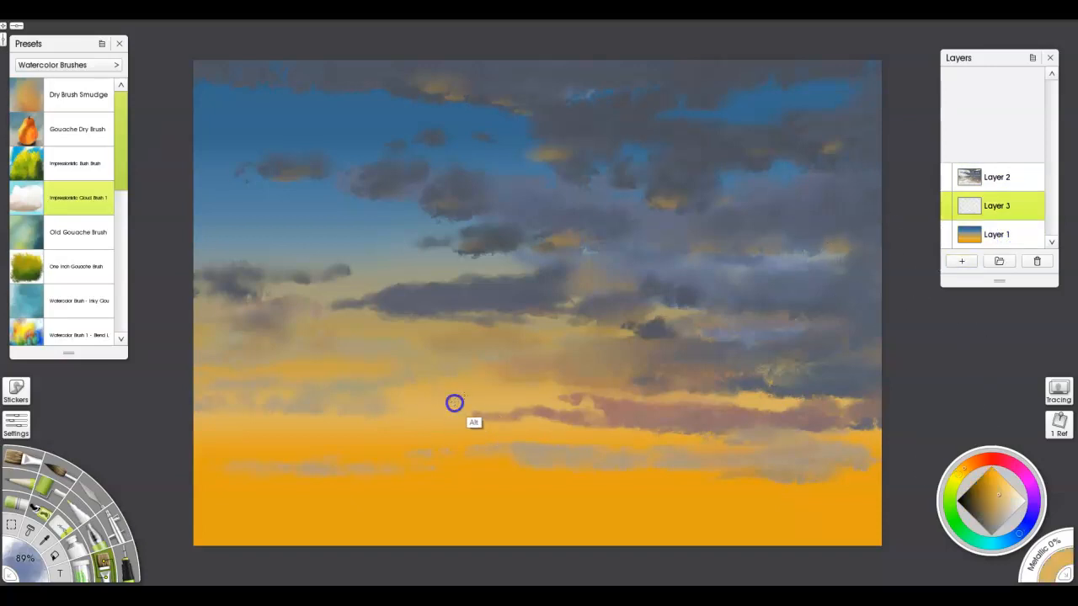
click(1007, 504)
click(1015, 508)
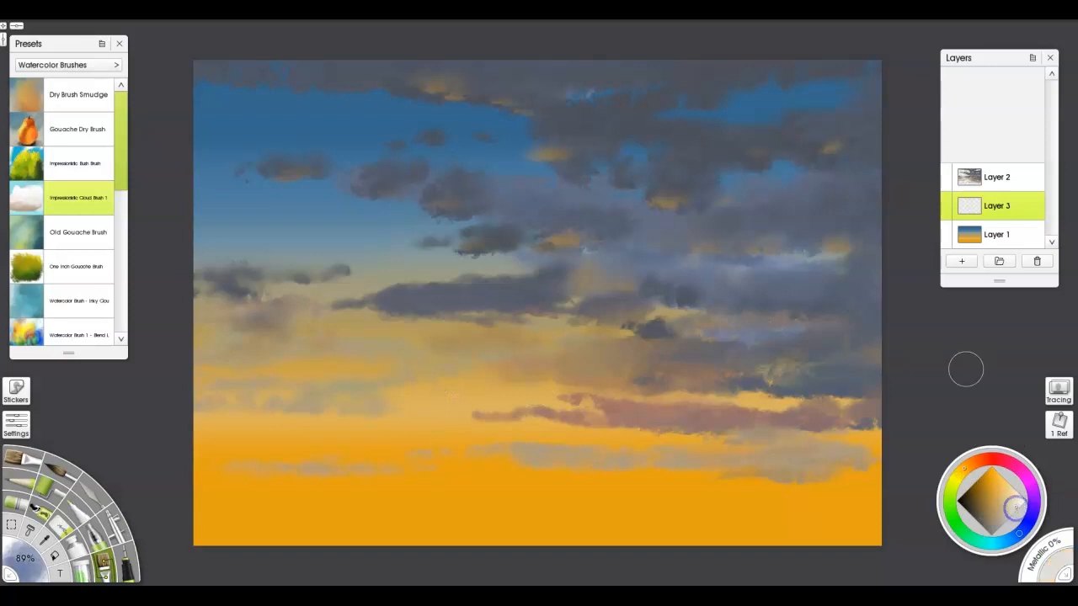
mouse_move(434, 282)
mouse_down()
mouse_move(494, 266)
mouse_move(441, 263)
mouse_move(504, 257)
mouse_move(397, 264)
mouse_move(451, 251)
mouse_move(436, 234)
mouse_move(382, 228)
mouse_move(485, 207)
mouse_move(508, 168)
mouse_move(544, 153)
mouse_up()
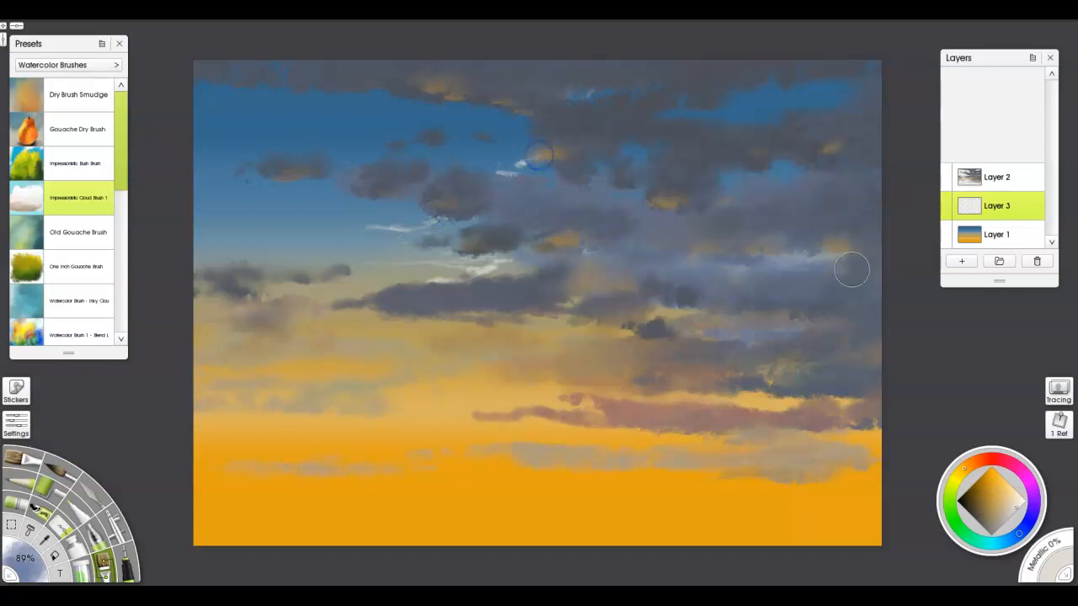
Paint pale cream wisps across the blue gaps and lower cloud edges, and soften them with the Knife's Heavy Blurred Frosting preset.
click(1010, 499)
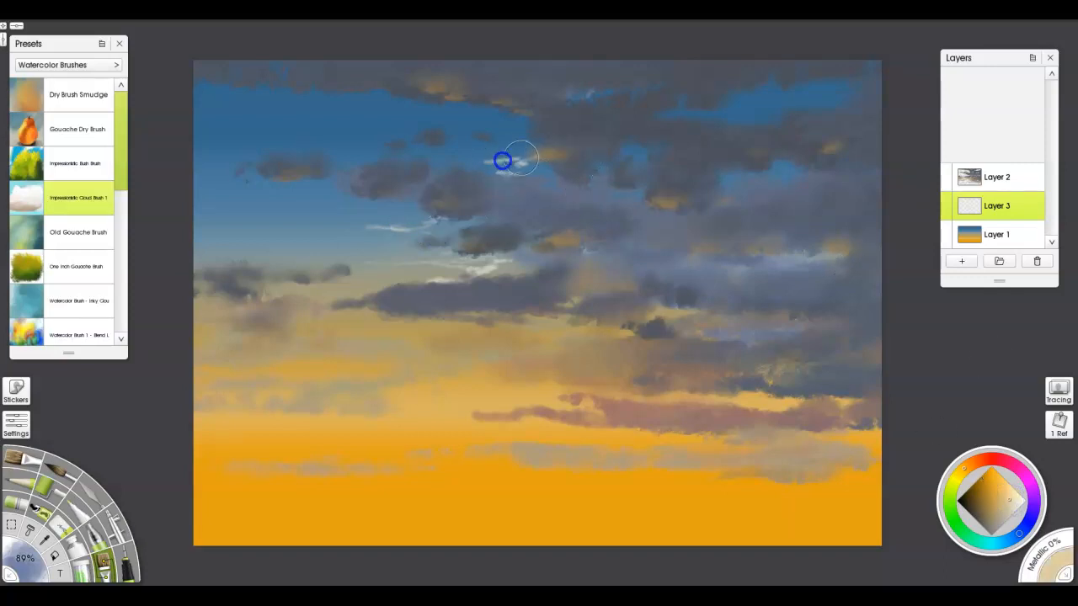
drag(514, 149, 518, 150)
drag(372, 149, 389, 149)
drag(712, 115, 762, 121)
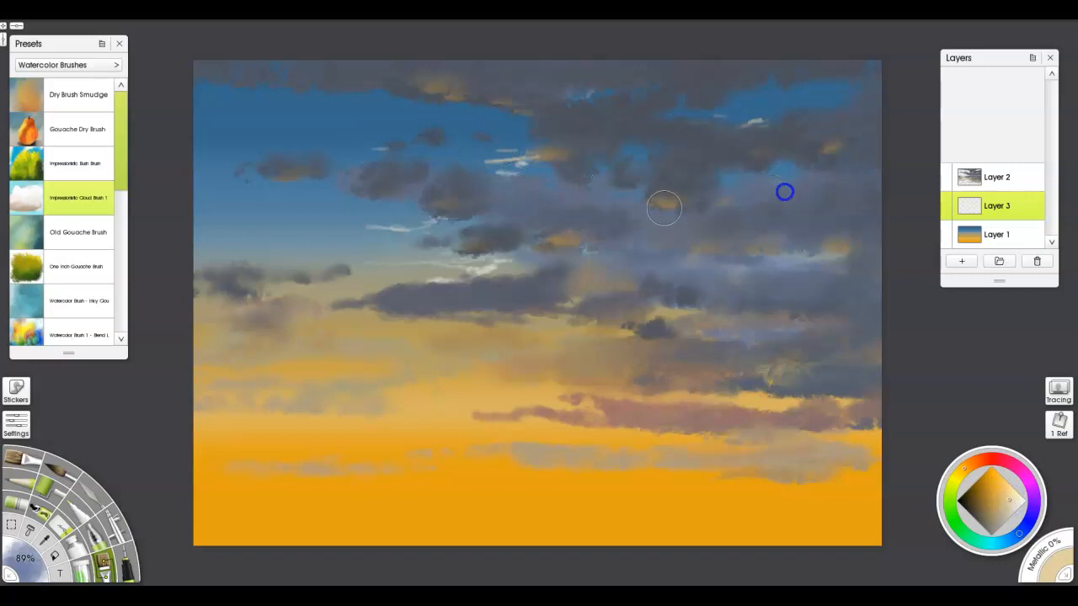
mouse_move(264, 272)
mouse_down()
mouse_move(230, 248)
mouse_move(262, 241)
mouse_move(228, 243)
mouse_move(256, 259)
mouse_move(204, 236)
mouse_move(250, 224)
mouse_move(228, 205)
mouse_move(198, 203)
mouse_up()
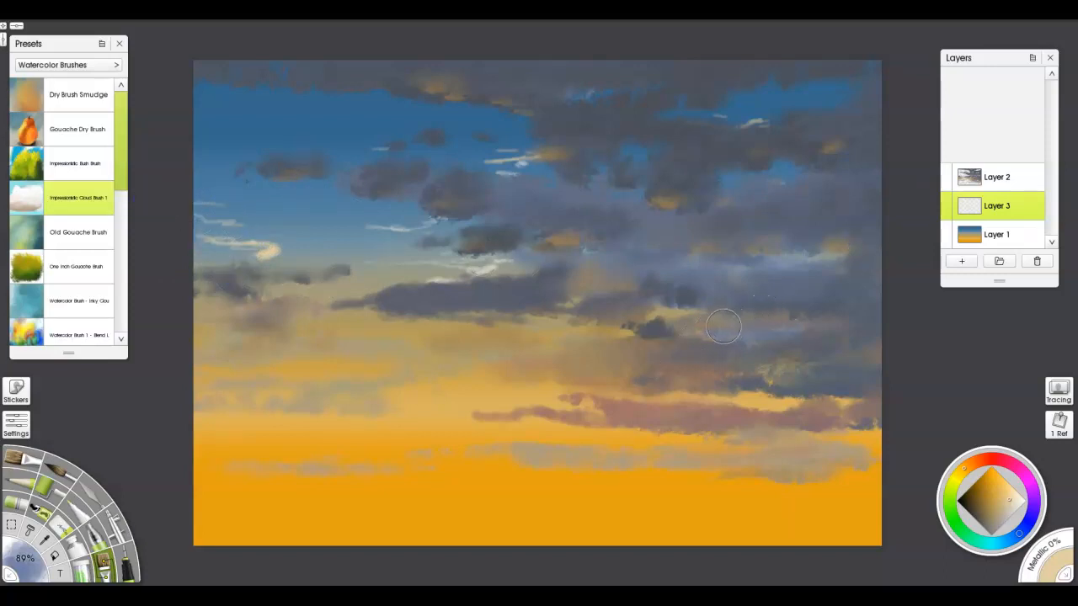
mouse_move(599, 397)
mouse_down()
mouse_move(794, 413)
mouse_move(805, 404)
mouse_up()
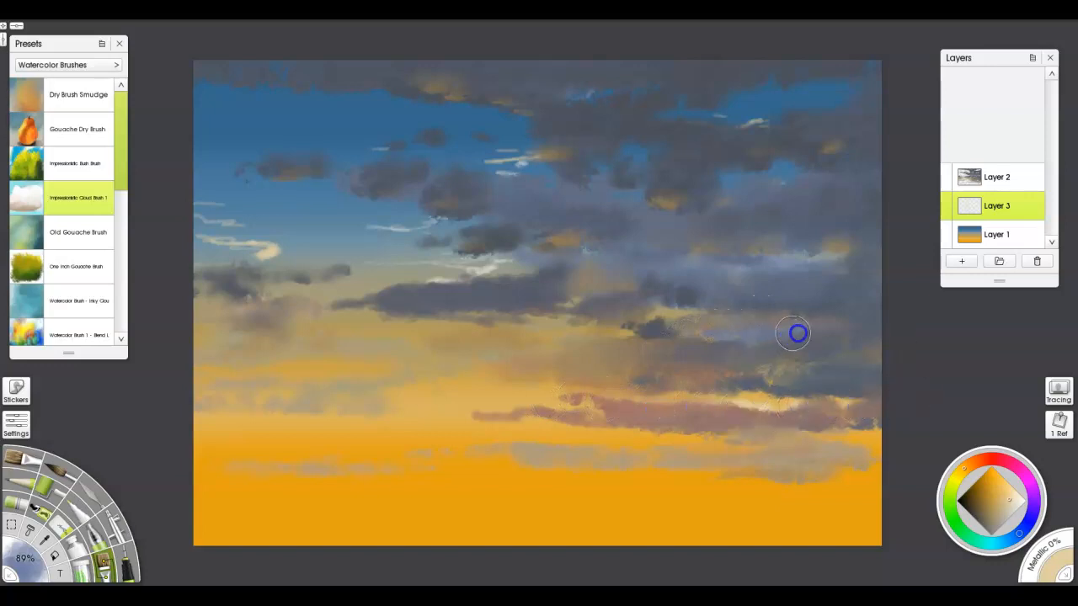
mouse_move(711, 317)
mouse_down()
mouse_move(576, 345)
mouse_move(622, 328)
mouse_move(581, 343)
mouse_move(423, 330)
mouse_up()
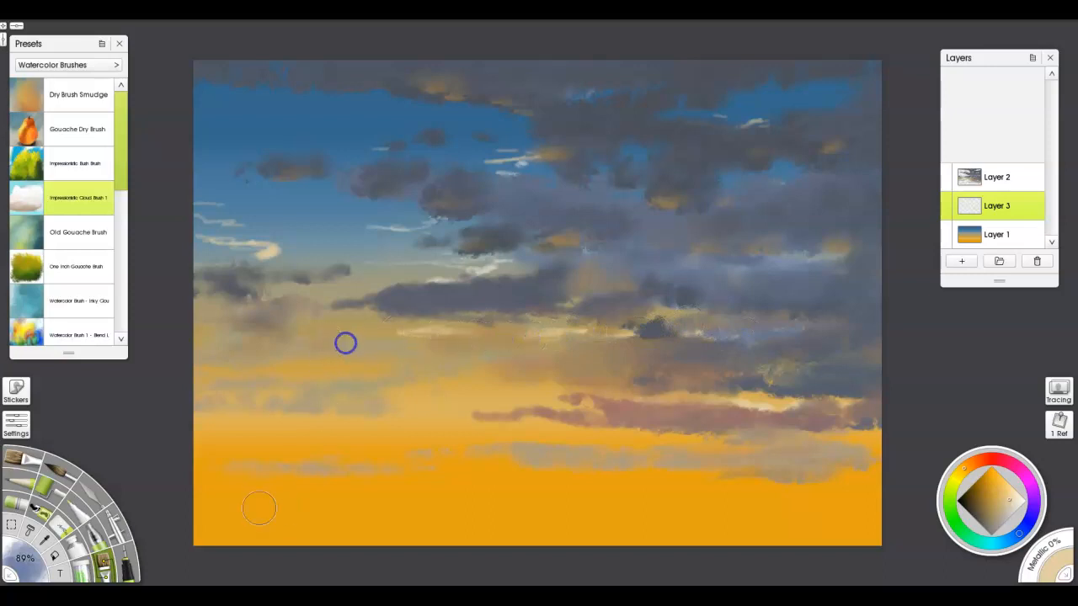
click(94, 497)
mouse_move(495, 268)
mouse_down()
mouse_move(230, 253)
mouse_move(271, 244)
mouse_move(177, 249)
mouse_up()
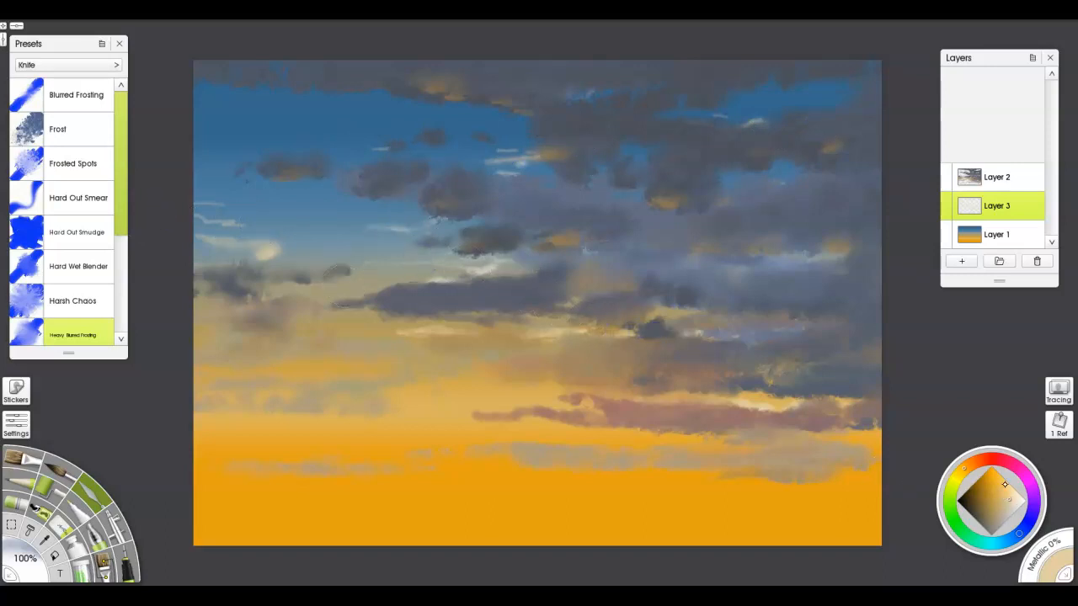
Choose a warmer light orange and draw thin, jagged highlights along the cloud edges with the Soft Tip Pencil.
click(965, 468)
click(1008, 491)
click(25, 482)
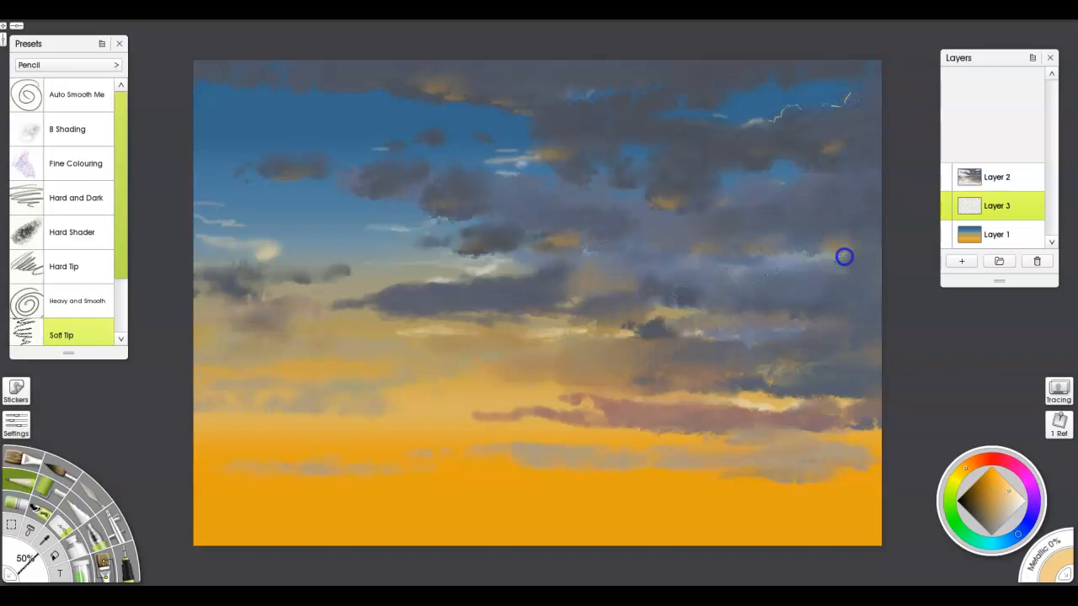
drag(809, 260, 819, 256)
drag(491, 177, 471, 169)
drag(798, 409, 714, 405)
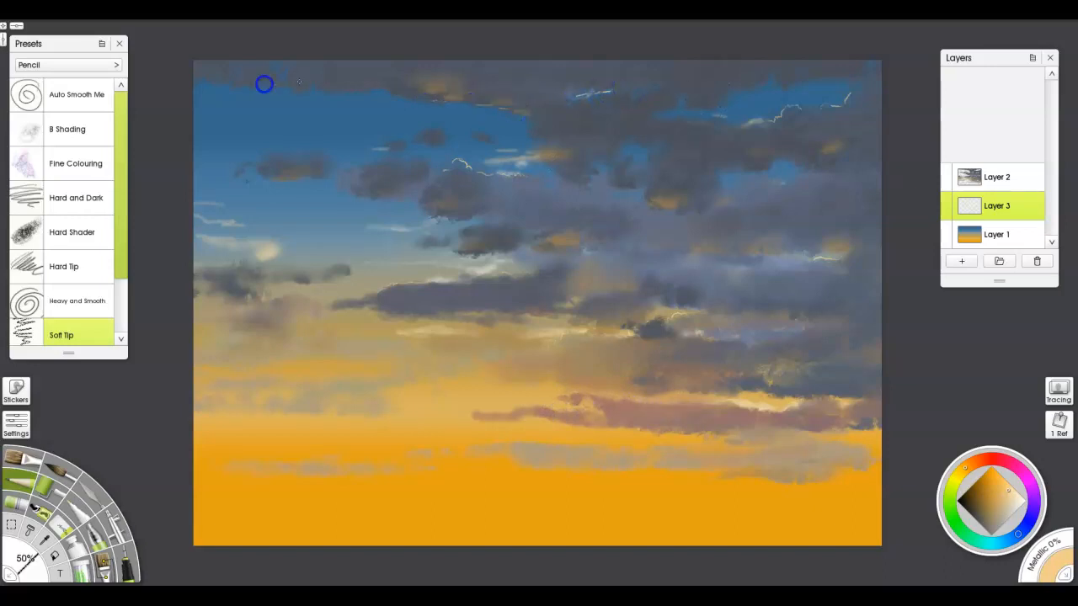
mouse_move(275, 245)
mouse_down()
mouse_move(233, 245)
mouse_move(286, 250)
mouse_up()
drag(413, 229, 444, 221)
mouse_move(479, 280)
mouse_down()
mouse_move(443, 282)
mouse_move(454, 276)
mouse_up()
drag(484, 405, 459, 414)
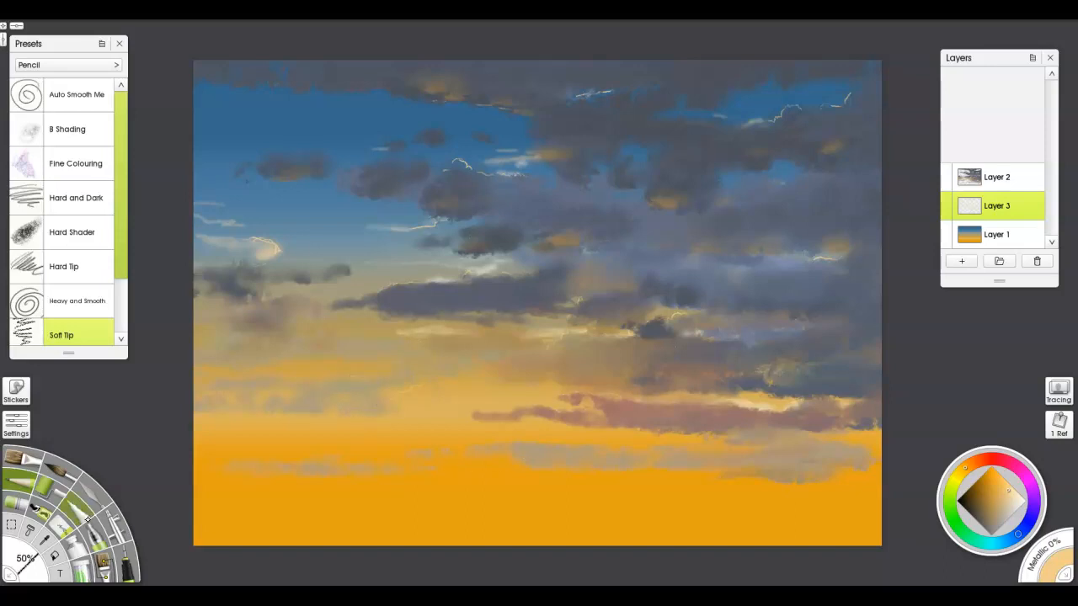
Soften the pencil highlights with the Knife, and add a few more Soft Tip Pencil lines around the clouds.
click(95, 493)
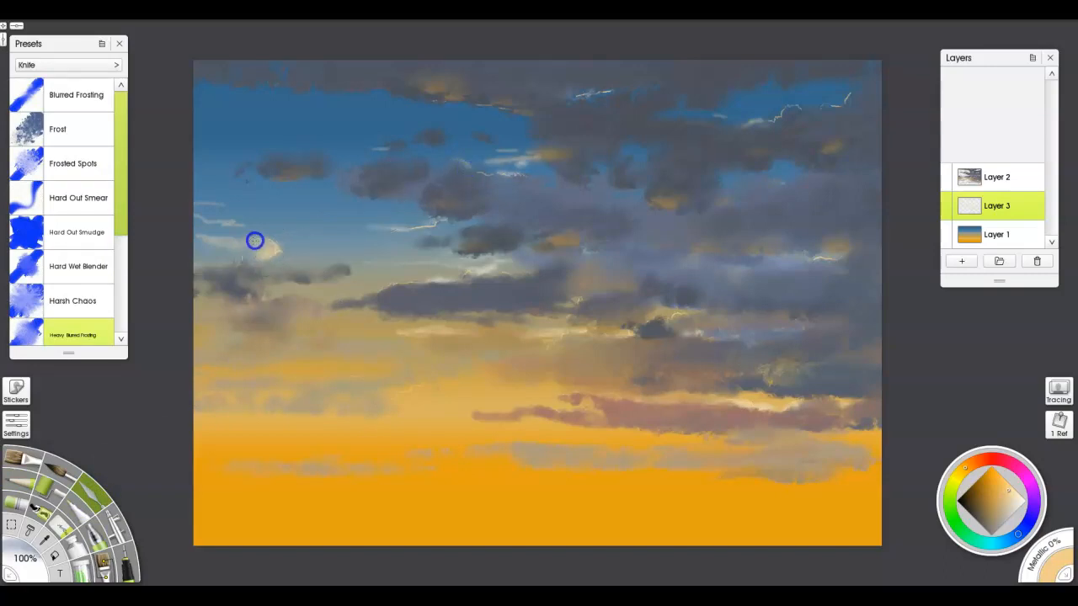
drag(278, 254, 266, 248)
click(32, 482)
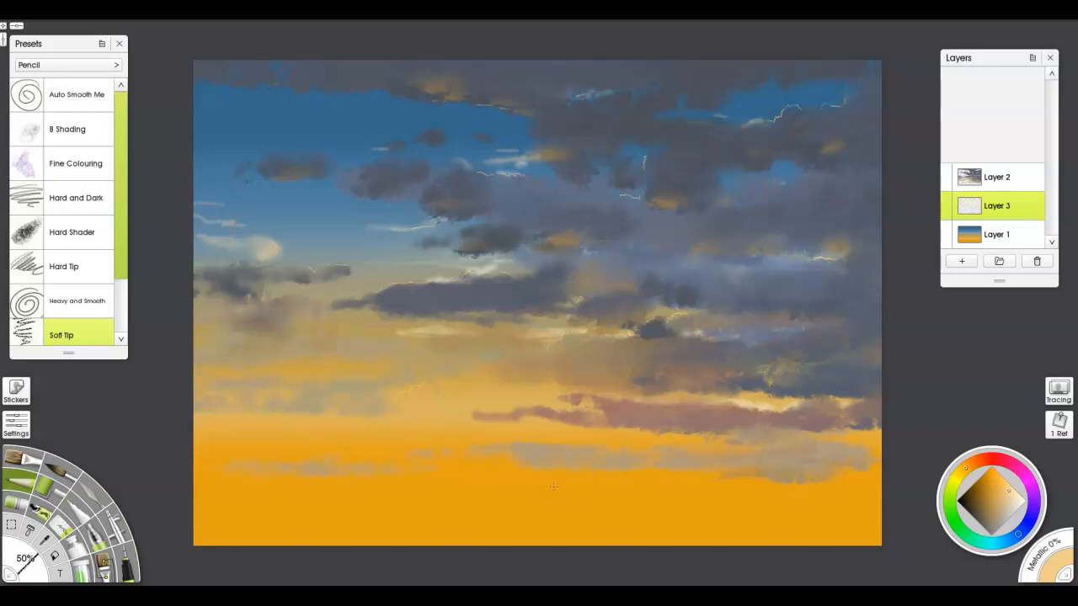
Add a layer directly above the sky gradient on Layer 1 and set its blend mode to Overlay.
click(997, 243)
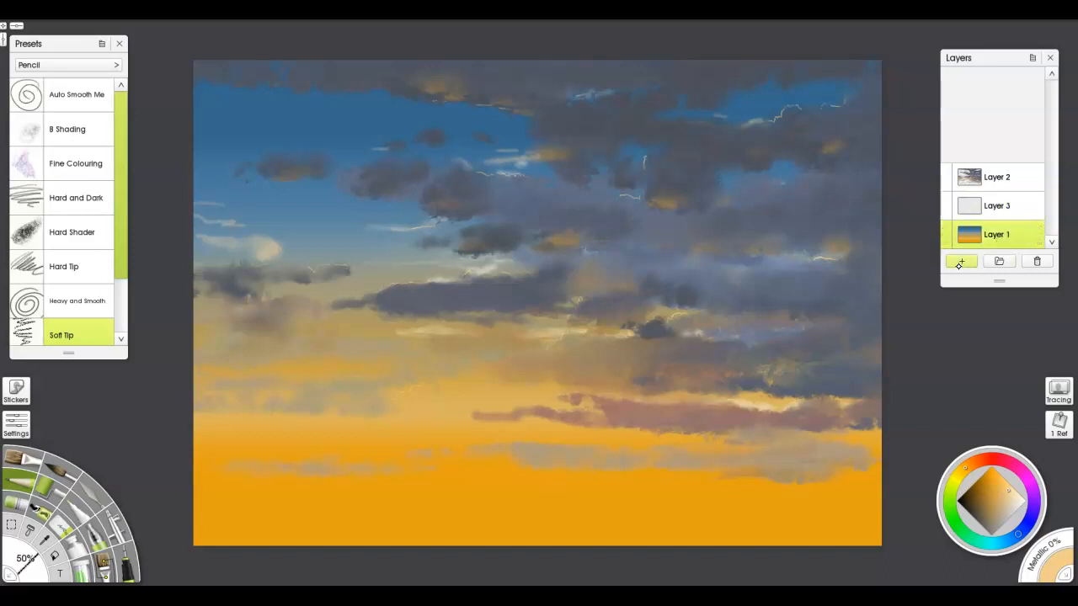
click(962, 262)
click(1038, 212)
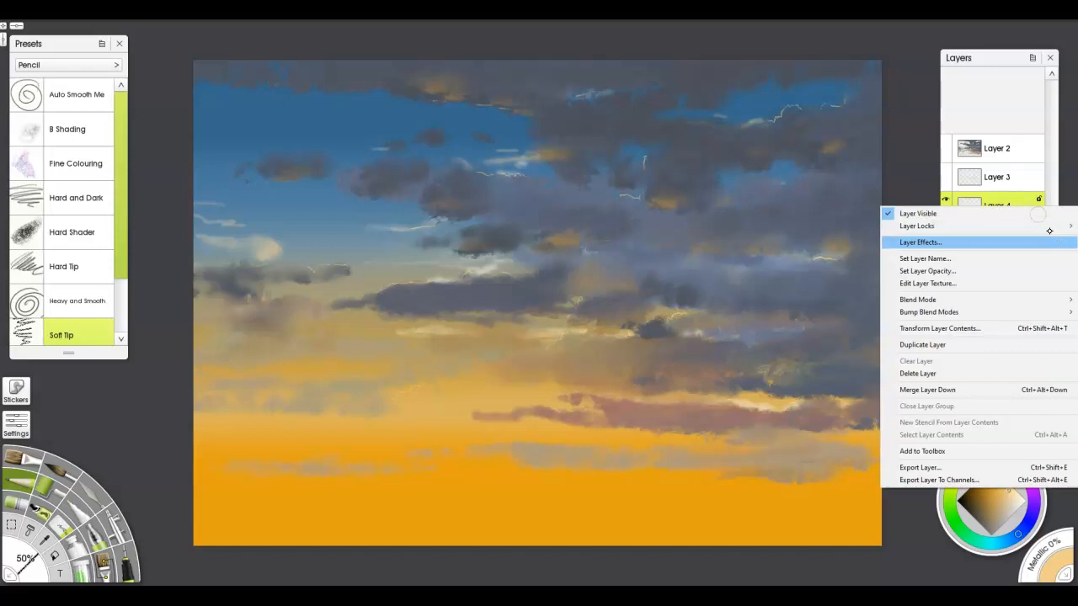
mouse_move(918, 298)
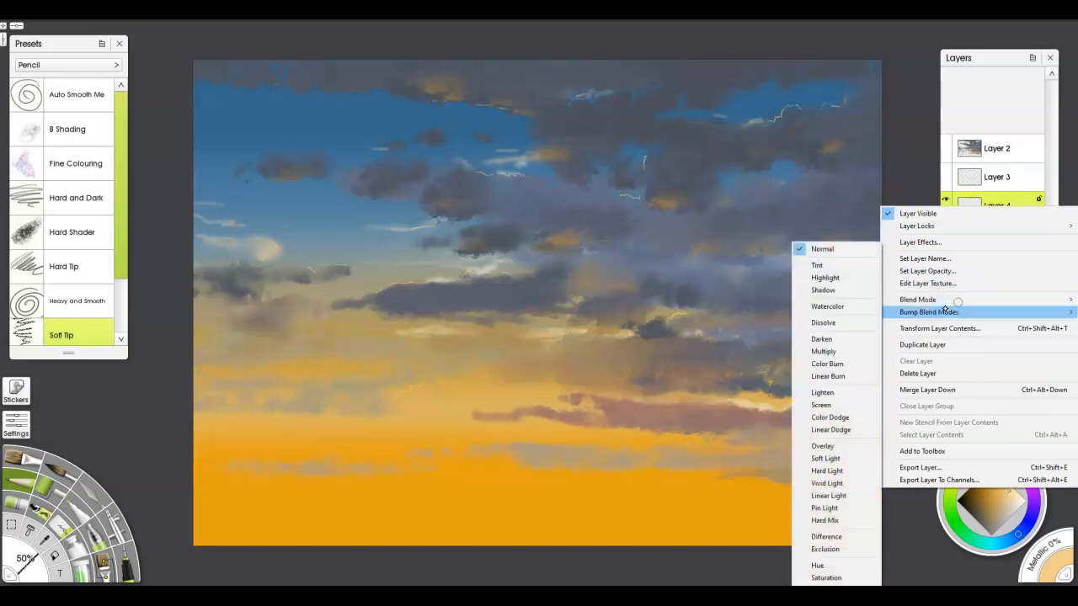
click(825, 446)
Build up a round yellow sun glow low in the sky, right of centre, with the Big and Subtle Airbrush.
click(108, 515)
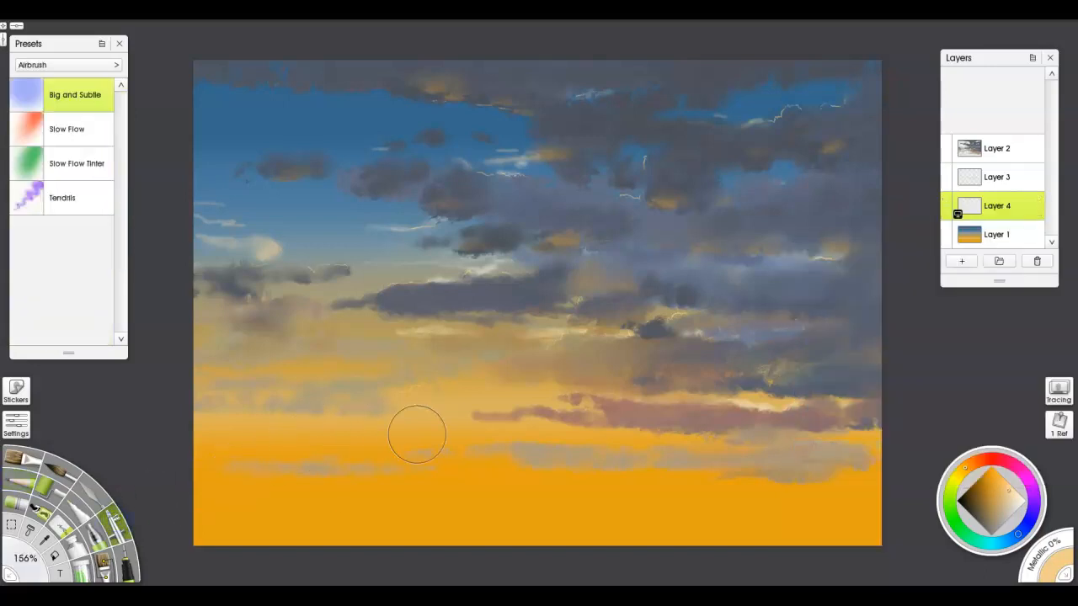
click(961, 475)
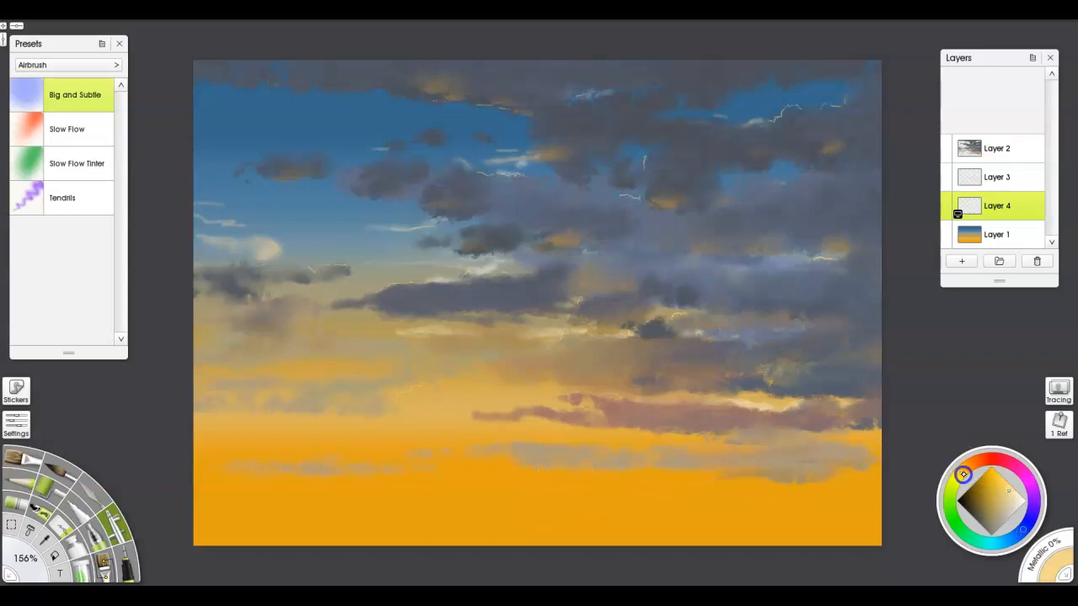
mouse_move(596, 463)
mouse_down()
mouse_move(606, 460)
mouse_move(578, 459)
mouse_move(619, 446)
mouse_up()
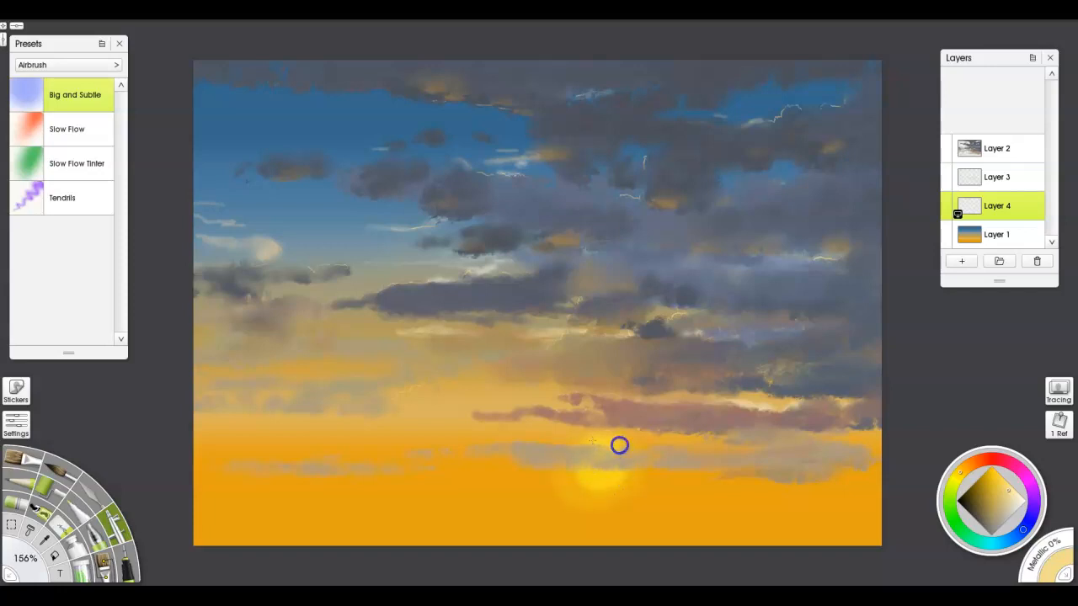
mouse_move(595, 484)
mouse_down()
mouse_move(603, 442)
mouse_move(591, 485)
mouse_move(612, 447)
mouse_move(587, 467)
mouse_move(595, 483)
mouse_move(584, 460)
mouse_move(617, 476)
mouse_move(594, 448)
mouse_move(620, 465)
mouse_move(581, 480)
mouse_move(581, 468)
mouse_move(603, 483)
mouse_move(593, 447)
mouse_move(622, 471)
mouse_move(573, 464)
mouse_up()
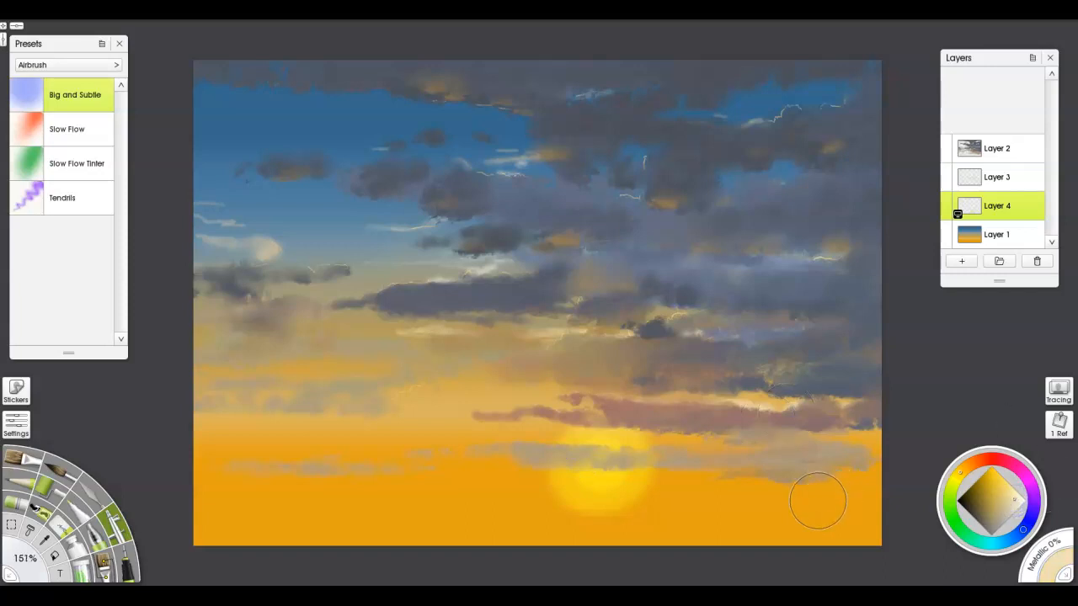
Reduce the airbrush size to 89%, set its opacity to 100%, and paint a bright near-white core in the sun glow.
key(bracketleft)
key(bracketleft)
key(bracketleft)
key(bracketleft)
key(bracketleft)
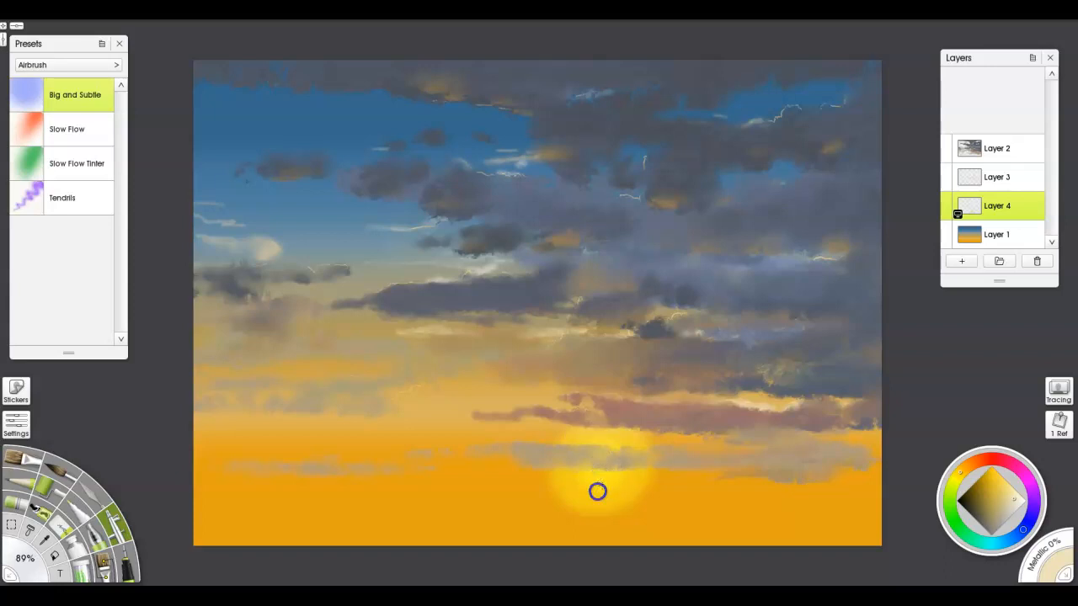
click(16, 424)
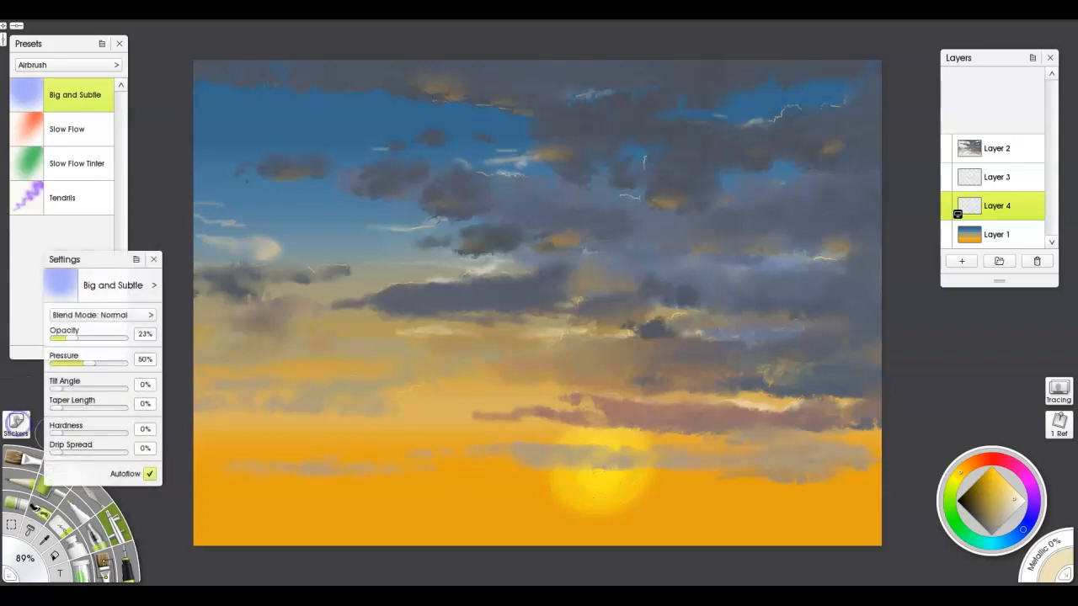
drag(74, 337, 140, 337)
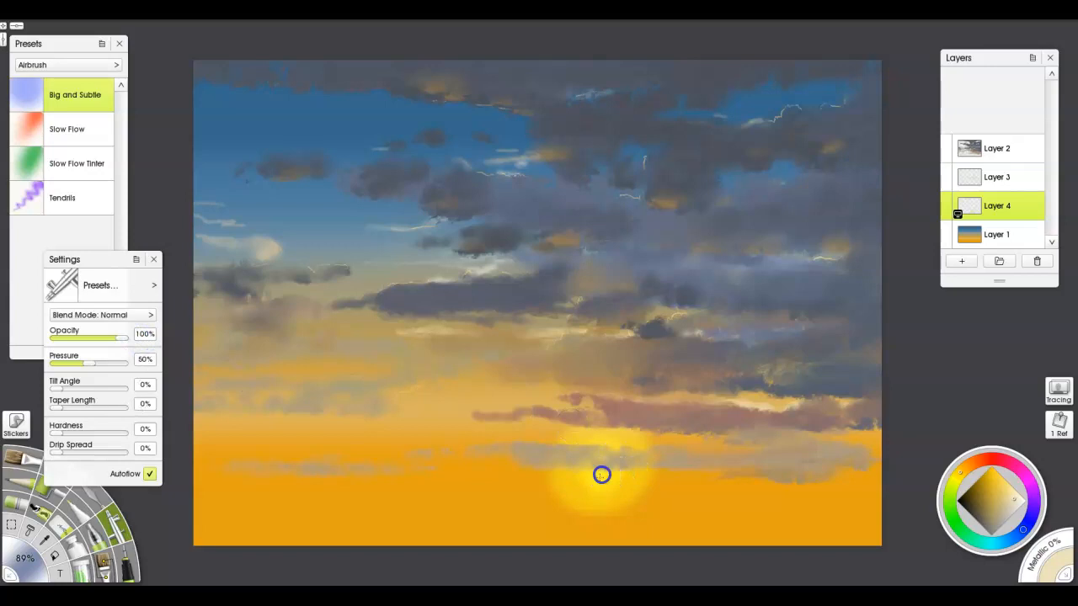
drag(601, 475, 598, 480)
click(1022, 502)
Add an empty layer above the sun glow layer, and soften the glow on Layer 4 with the Instant Blur Knife.
click(960, 261)
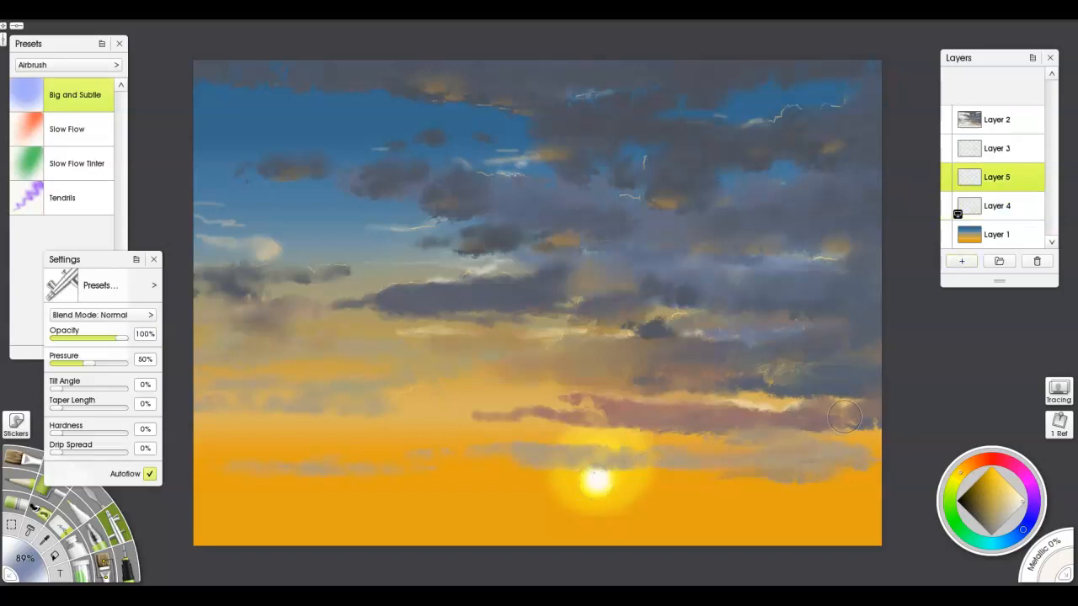
click(998, 207)
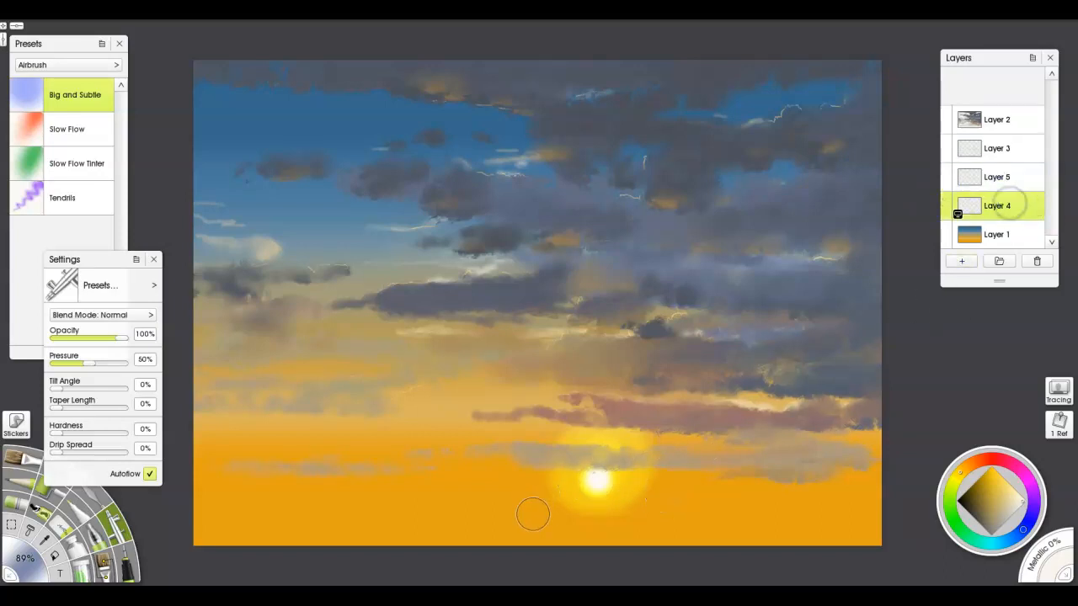
click(72, 482)
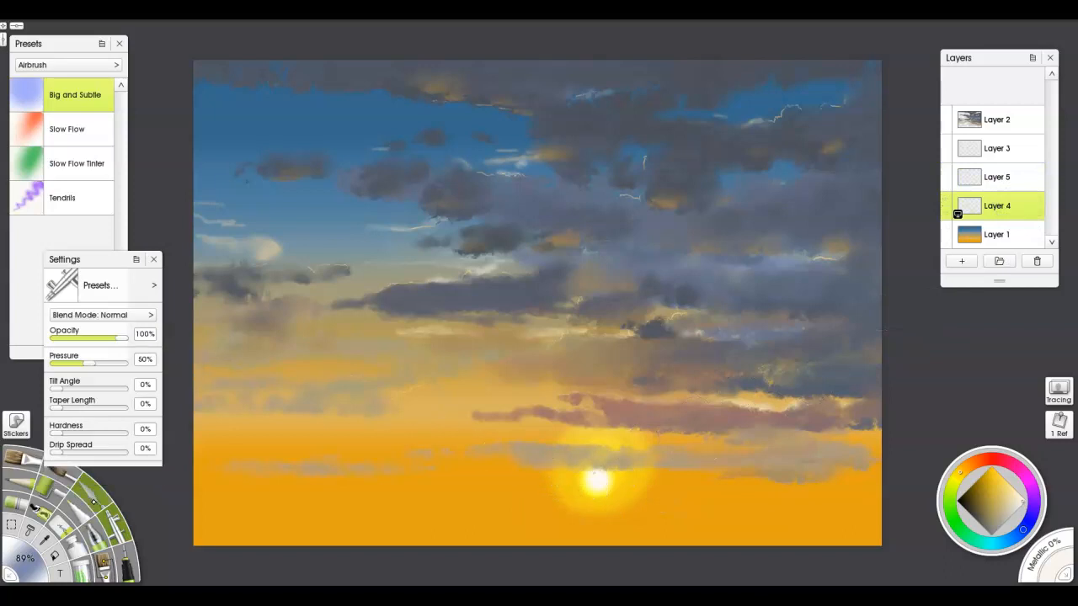
click(153, 260)
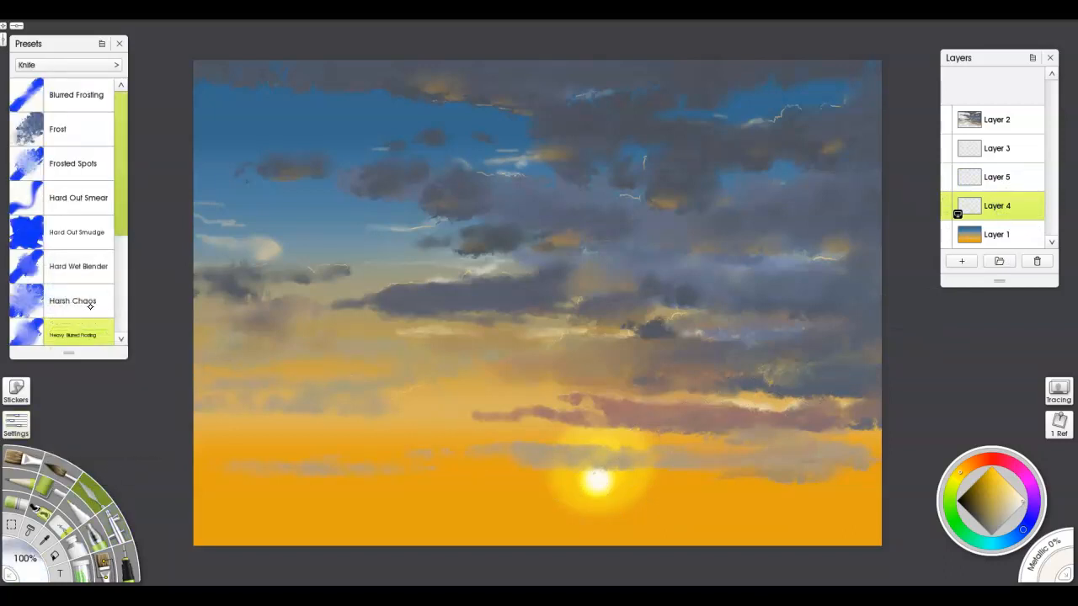
drag(119, 234, 120, 294)
click(84, 254)
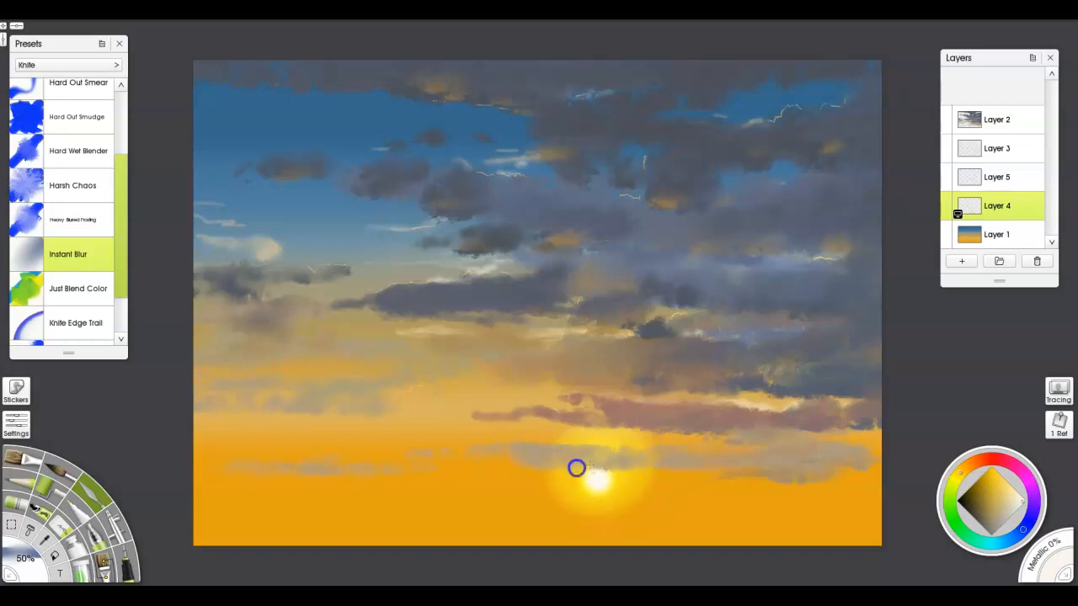
mouse_move(636, 447)
mouse_down()
mouse_move(609, 445)
mouse_move(600, 412)
mouse_up()
Add a layer directly above the clouds on Layer 2 and set its blend mode to Overlay.
click(999, 125)
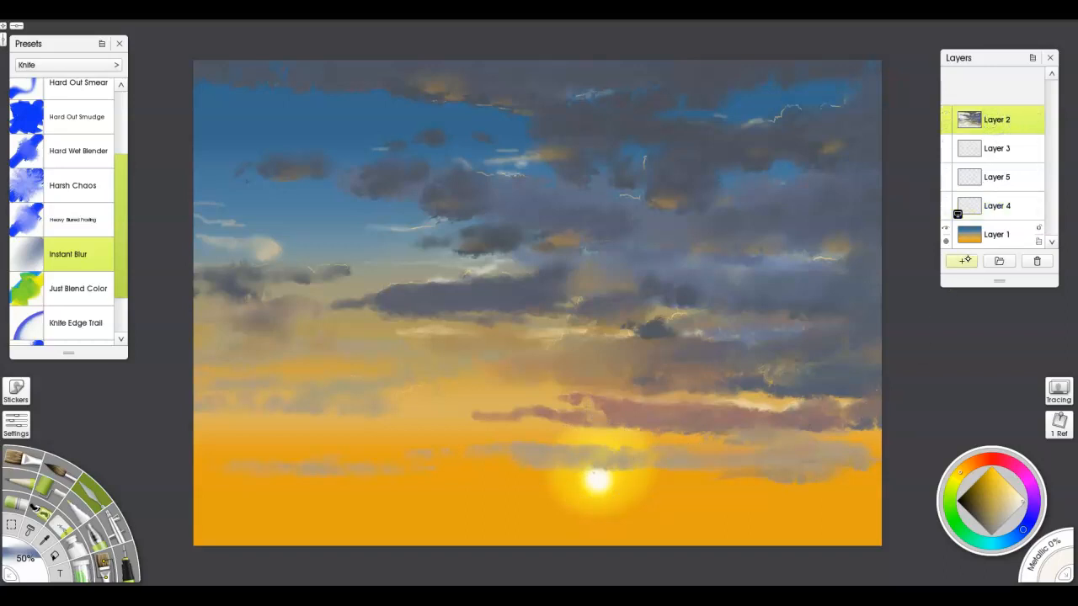
click(966, 263)
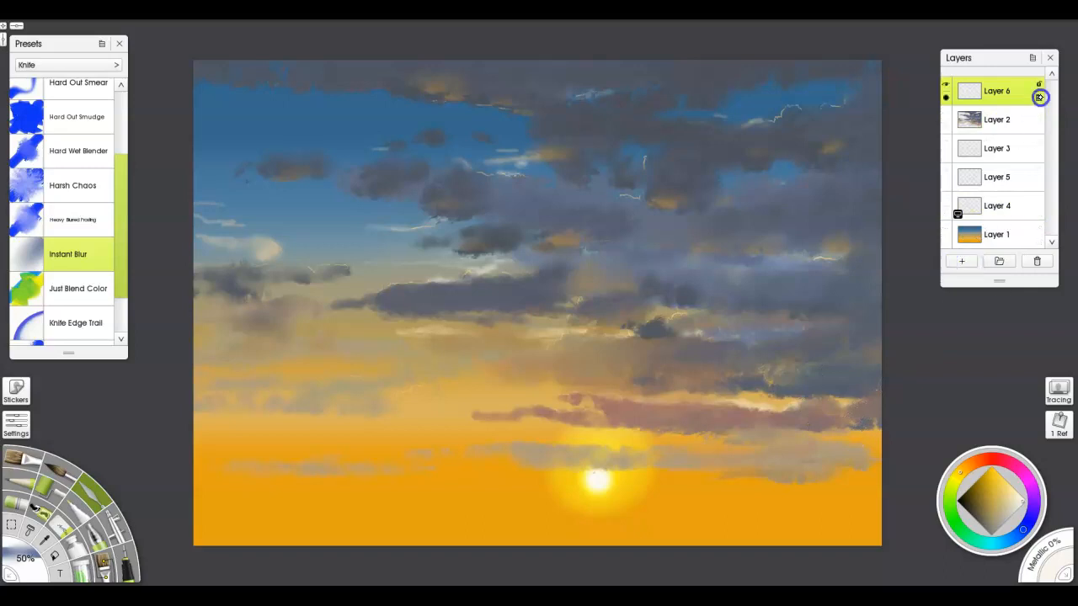
click(1040, 97)
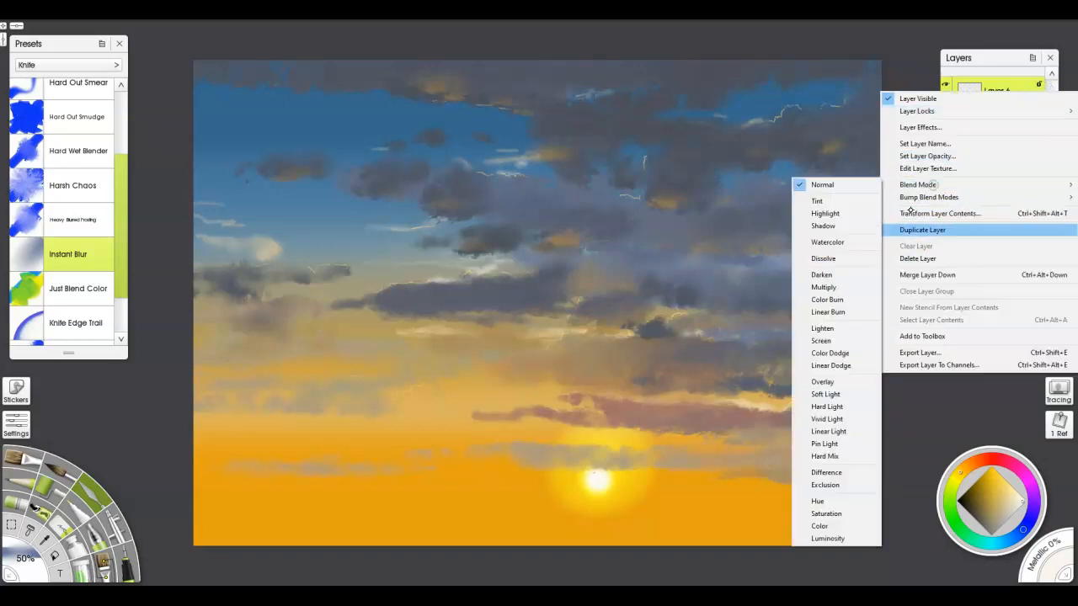
click(823, 382)
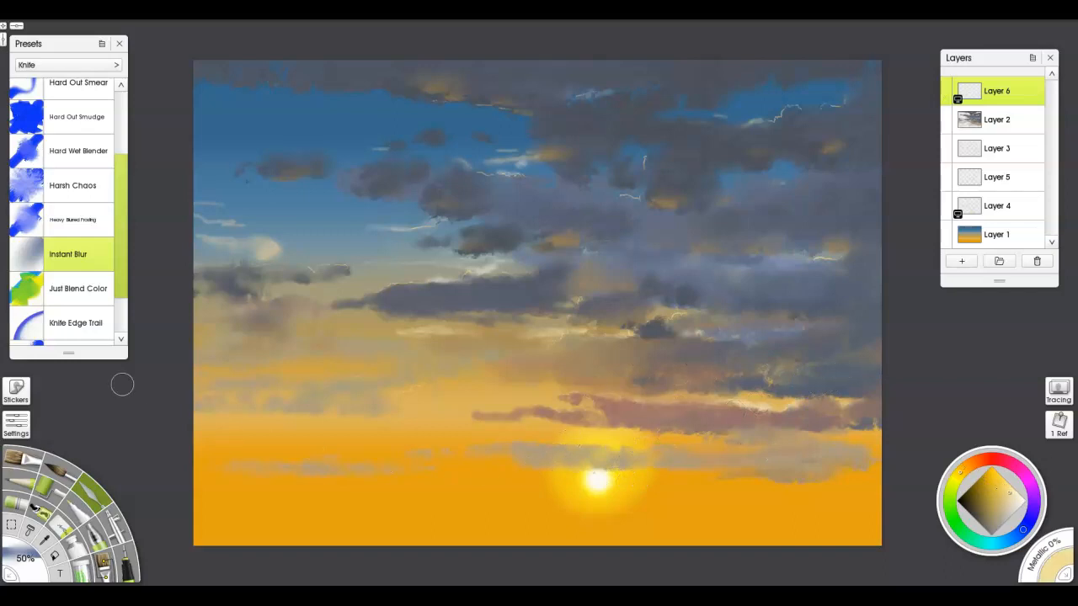
Airbrush pale yellow light patches over the clouds and blue gaps in the upper right, and a diagonal beam across the upper-left sky.
click(107, 536)
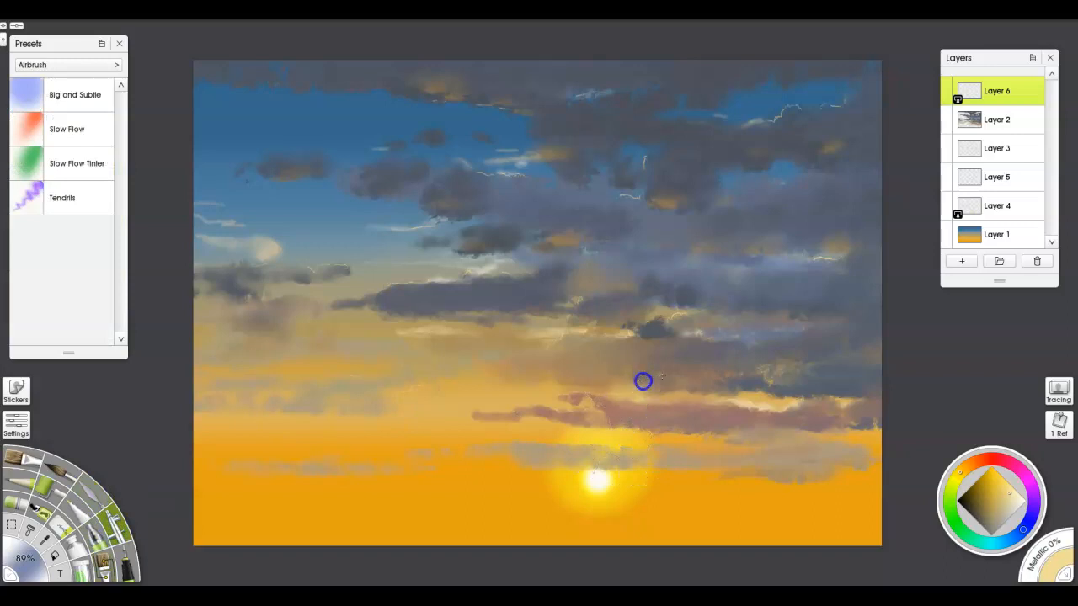
mouse_move(661, 315)
mouse_down()
mouse_move(681, 305)
mouse_move(713, 241)
mouse_move(724, 178)
mouse_move(748, 165)
mouse_move(787, 111)
mouse_move(791, 67)
mouse_move(788, 96)
mouse_move(774, 103)
mouse_move(782, 77)
mouse_move(795, 75)
mouse_move(742, 131)
mouse_up()
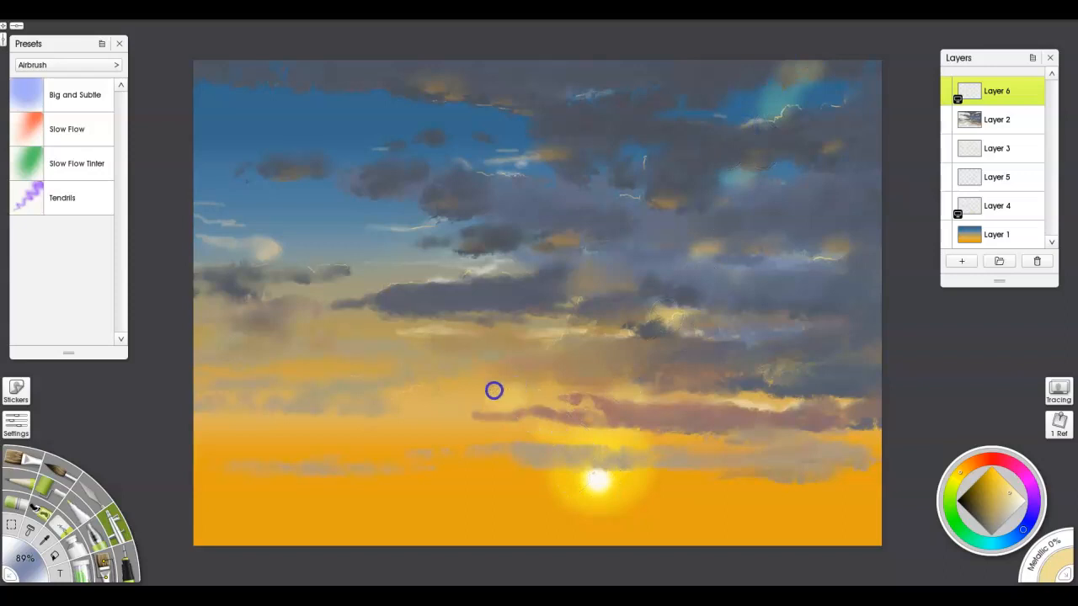
mouse_move(493, 390)
mouse_down()
mouse_move(437, 346)
mouse_move(461, 342)
mouse_move(416, 320)
mouse_move(387, 271)
mouse_move(354, 264)
mouse_move(371, 253)
mouse_move(347, 218)
mouse_move(307, 214)
mouse_move(326, 206)
mouse_move(311, 205)
mouse_move(282, 157)
mouse_move(290, 191)
mouse_move(267, 178)
mouse_move(337, 210)
mouse_move(269, 151)
mouse_move(282, 123)
mouse_move(218, 121)
mouse_move(252, 103)
mouse_move(209, 105)
mouse_move(246, 72)
mouse_move(212, 59)
mouse_up()
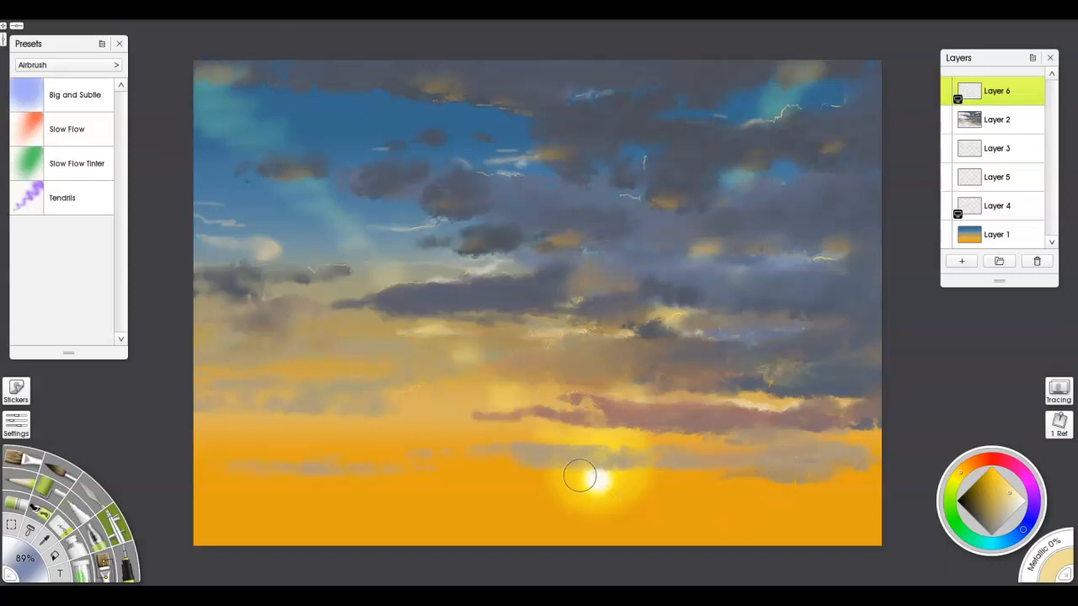
Airbrush a pale yellow light ray rising from the sun to the upper sky, and faint streaks beside the sun.
mouse_move(580, 462)
mouse_down()
mouse_move(565, 346)
mouse_move(495, 78)
mouse_move(585, 447)
mouse_move(503, 160)
mouse_up()
mouse_move(597, 479)
mouse_down()
mouse_move(512, 145)
mouse_move(544, 289)
mouse_move(510, 47)
mouse_up()
drag(544, 256, 516, 52)
drag(600, 469, 553, 314)
drag(611, 491, 801, 495)
drag(603, 491, 812, 453)
Choose a salmon colour and airbrush warm light on the cloud undersides and around the sun.
click(970, 464)
click(983, 460)
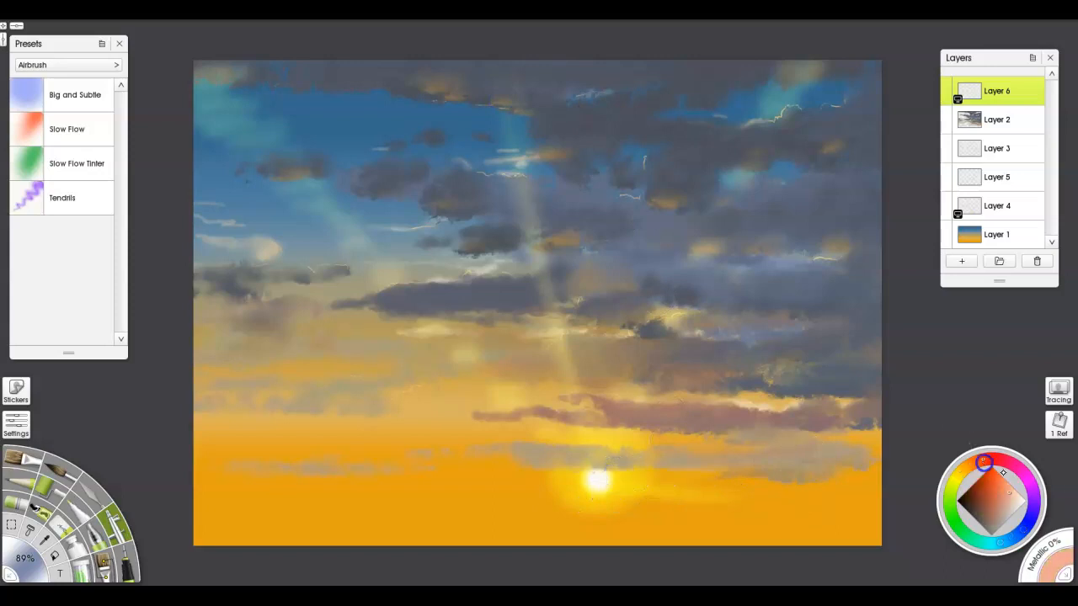
click(1003, 491)
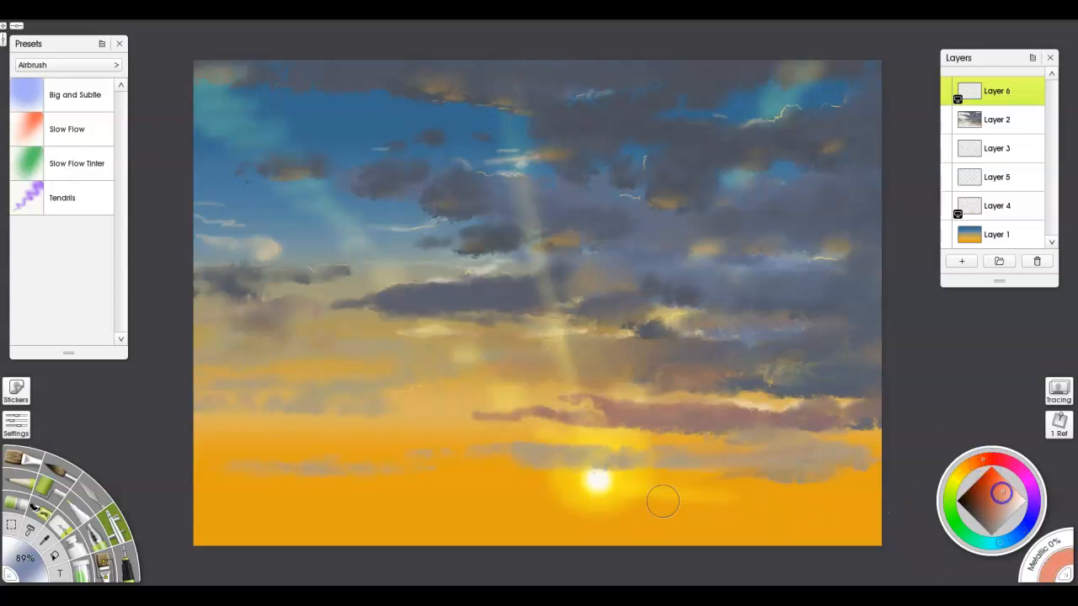
mouse_move(614, 486)
mouse_down()
mouse_move(789, 500)
mouse_move(798, 492)
mouse_move(760, 489)
mouse_up()
drag(633, 471, 766, 479)
mouse_move(570, 472)
mouse_down()
mouse_move(432, 479)
mouse_move(561, 477)
mouse_move(434, 462)
mouse_move(469, 460)
mouse_up()
mouse_move(659, 438)
mouse_down()
mouse_move(781, 433)
mouse_move(679, 442)
mouse_move(485, 431)
mouse_move(587, 419)
mouse_move(649, 371)
mouse_move(710, 362)
mouse_move(633, 315)
mouse_up()
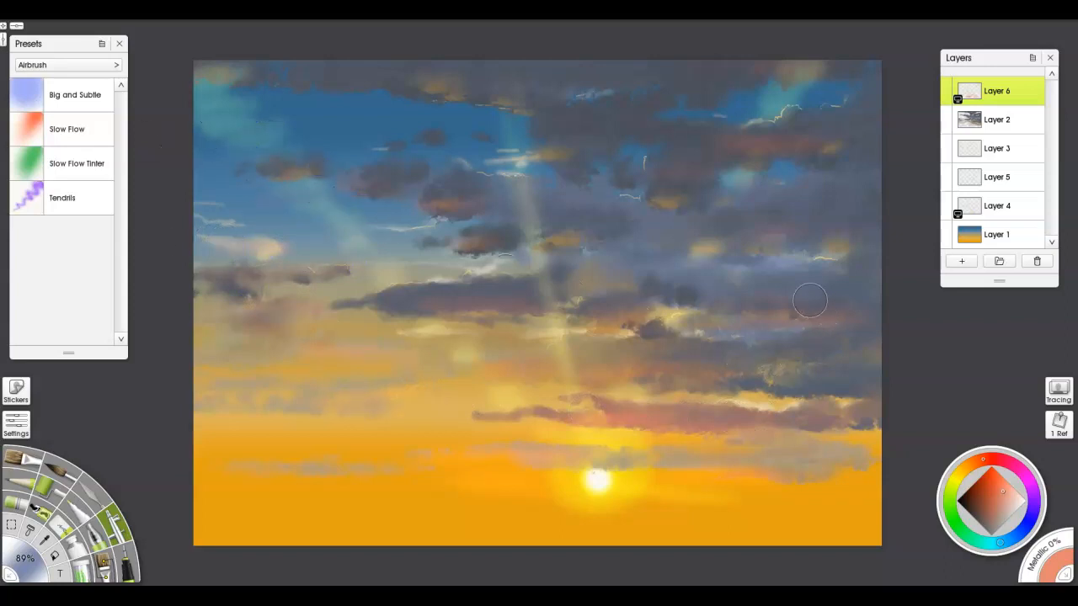
Airbrush salmon light over the tall sun ray, and add soft warm rays in the orange sky around and below the sun.
mouse_move(942, 188)
mouse_move(514, 180)
mouse_down()
mouse_move(507, 187)
mouse_move(546, 268)
mouse_move(530, 296)
mouse_move(573, 294)
mouse_move(557, 274)
mouse_up()
key(ctrl+z)
drag(426, 530, 571, 507)
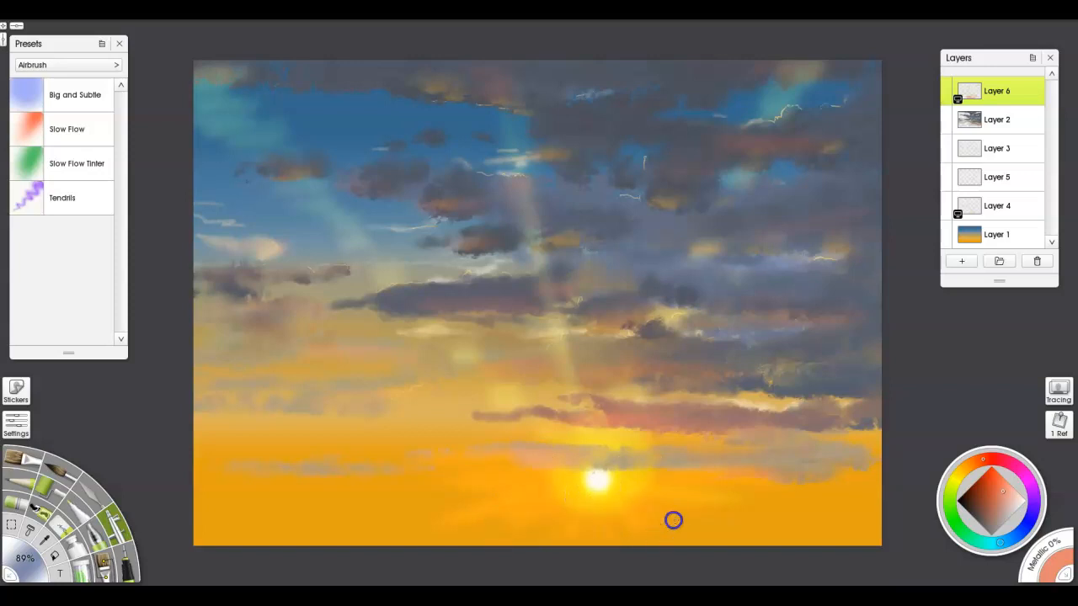
drag(621, 465, 624, 461)
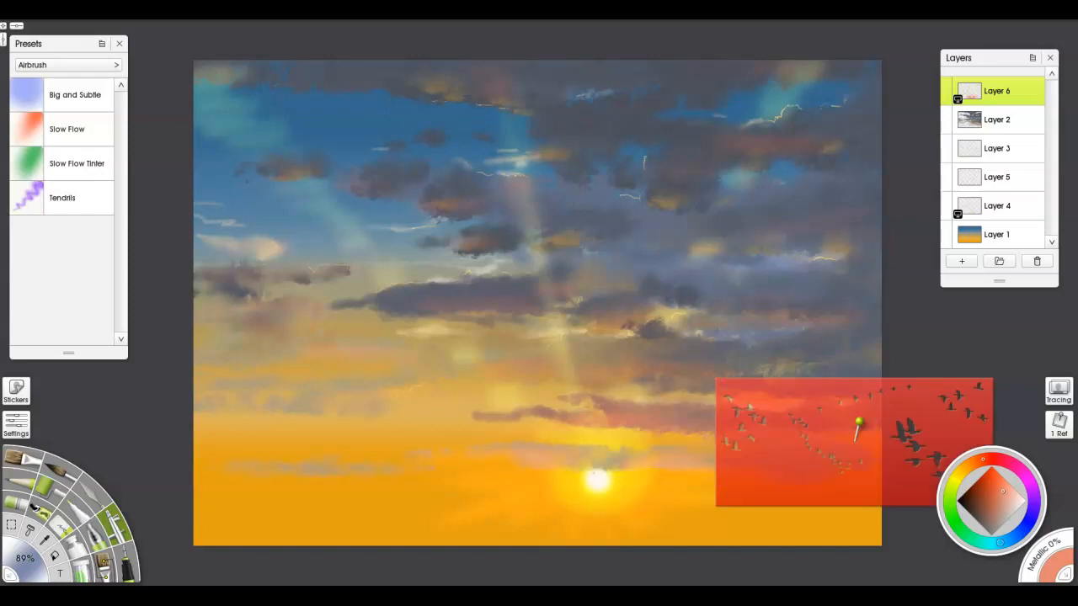
Move the bird stencil over the sky left of the canvas centre, and add a new layer above Layer 6.
drag(775, 461, 378, 366)
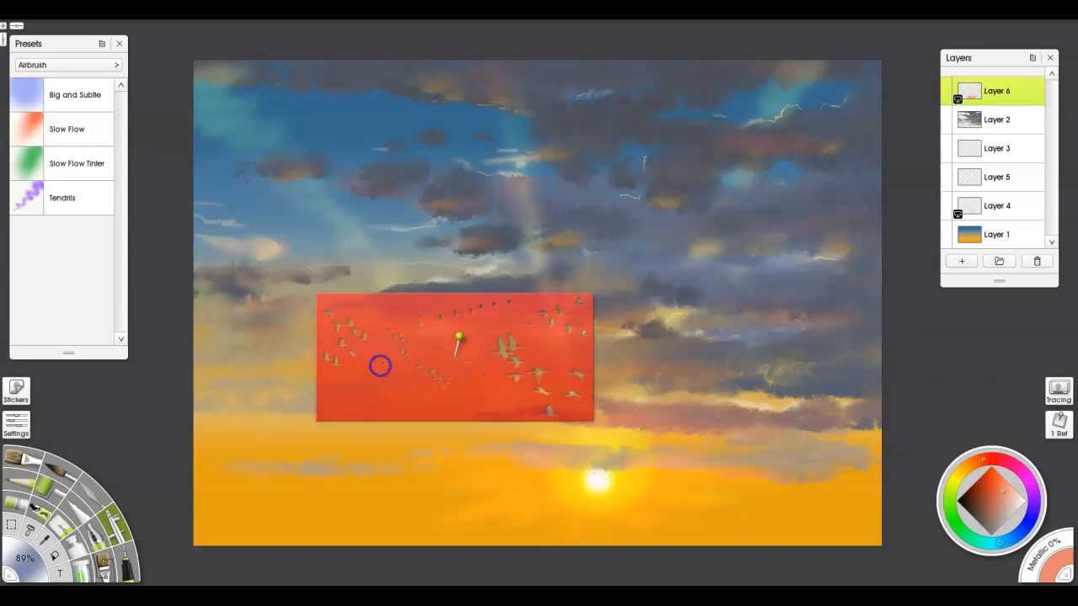
click(960, 262)
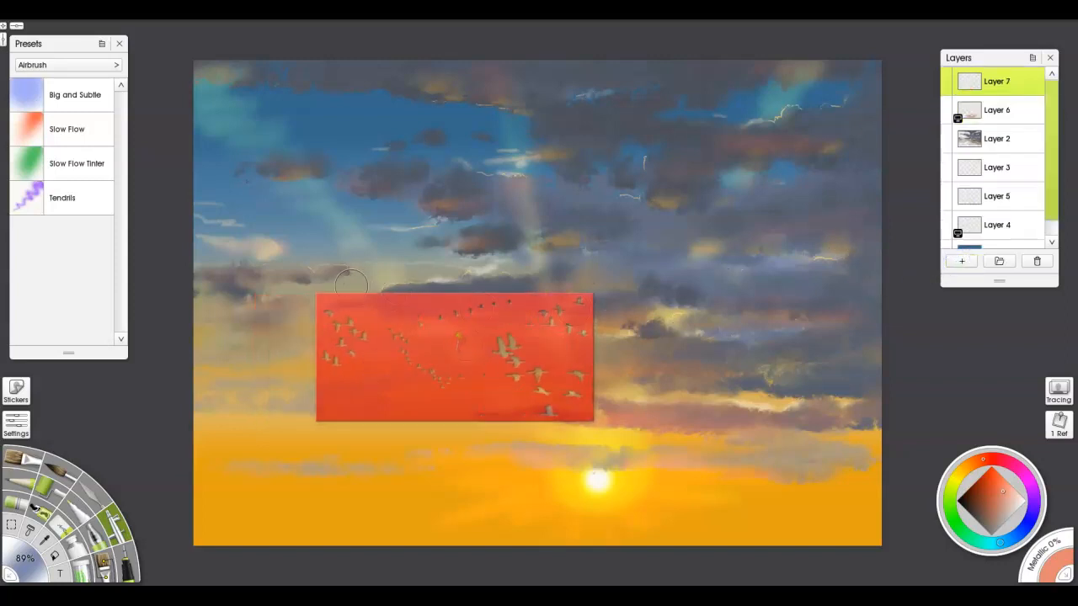
Paint small slate-blue birds through the stencil with the Thick and Smooth Roller at 11%, sampling the colour from the clouds.
click(44, 487)
key(bracketleft)
key(bracketleft)
key(bracketleft)
key(bracketleft)
key(bracketleft)
key(bracketleft)
key(bracketleft)
key(bracketleft)
key(bracketleft)
key(bracketleft)
key(bracketleft)
key(bracketleft)
key(bracketleft)
key(bracketleft)
key(bracketleft)
key(bracketleft)
key(bracketleft)
key(bracketleft)
key(bracketleft)
key(bracketleft)
key(bracketleft)
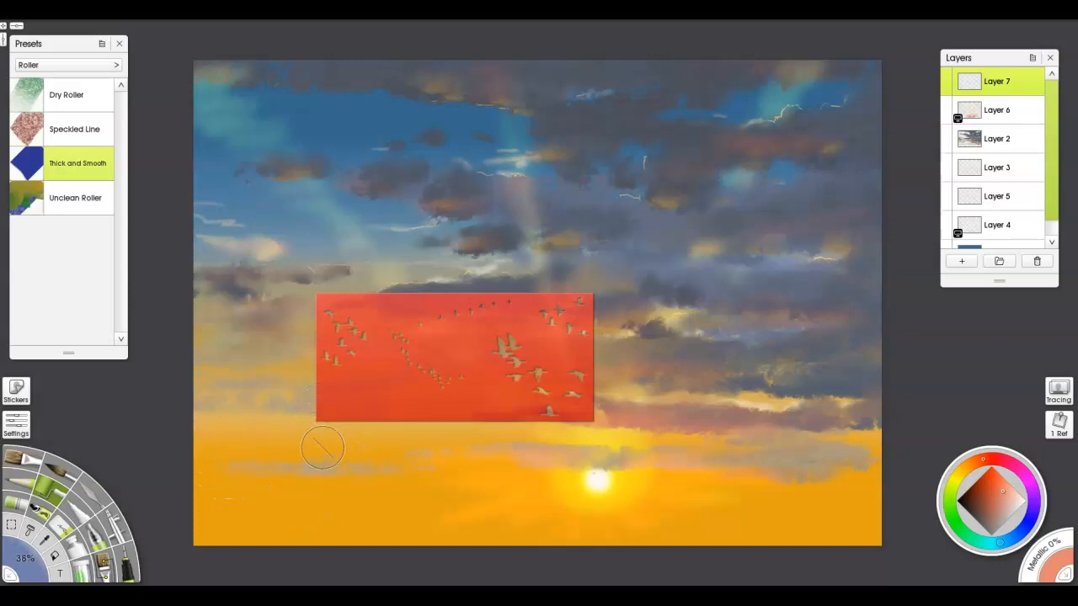
alt+click(859, 300)
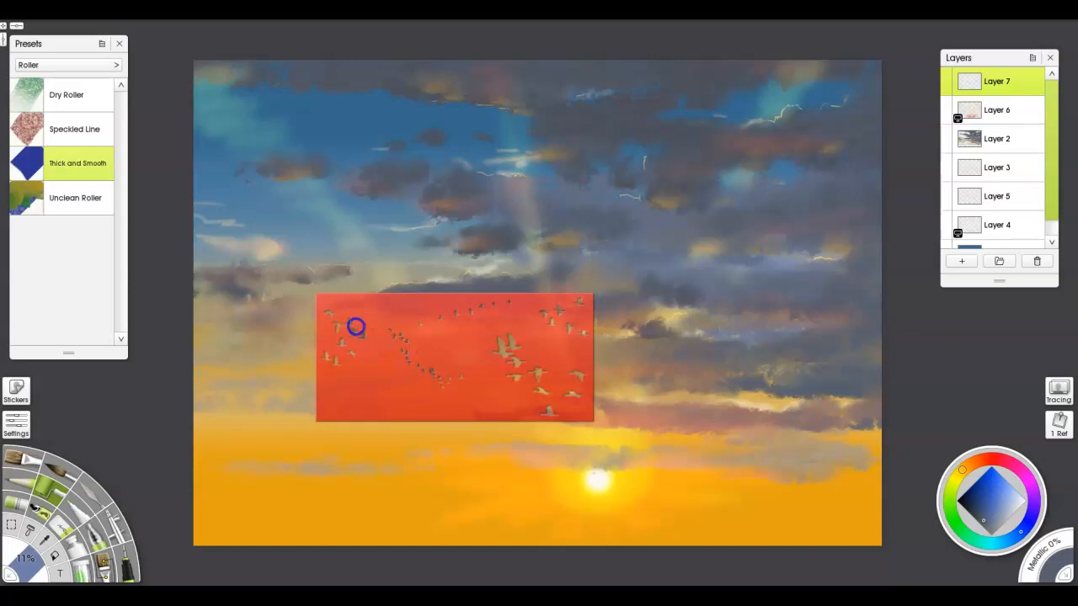
drag(355, 326, 355, 329)
Move the bird stencil to the upper-left sky and roll near-black navy over its large birds.
mouse_move(548, 314)
mouse_down()
mouse_move(561, 311)
mouse_move(566, 332)
mouse_move(292, 505)
mouse_move(390, 484)
mouse_move(472, 378)
mouse_move(551, 187)
mouse_move(513, 157)
mouse_move(513, 134)
mouse_up()
click(968, 504)
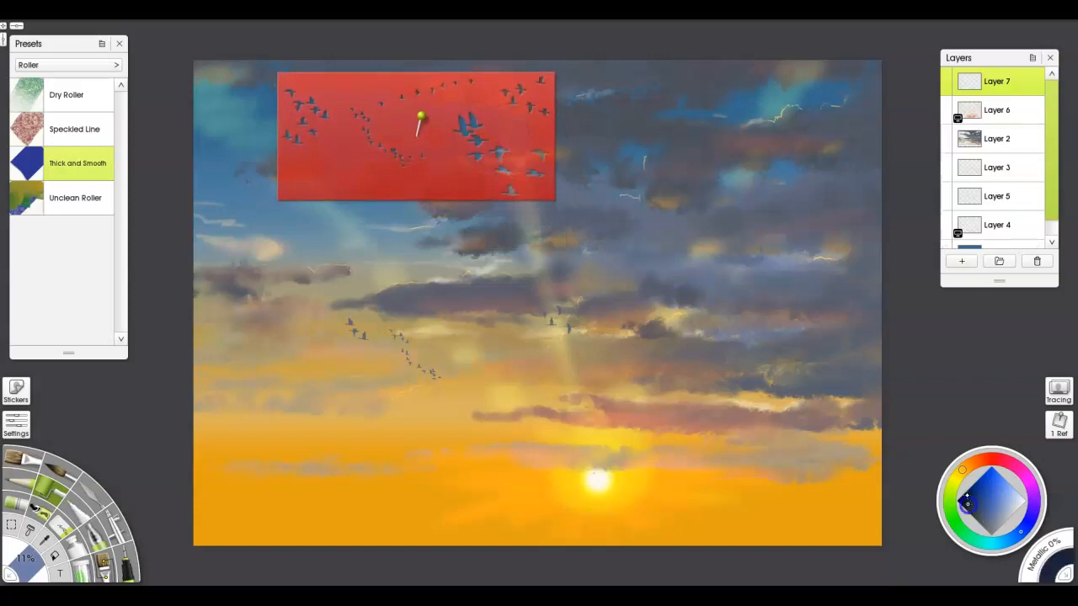
mouse_move(470, 118)
mouse_down()
mouse_move(466, 149)
mouse_move(511, 154)
mouse_move(499, 163)
mouse_move(515, 169)
mouse_move(500, 174)
mouse_move(520, 167)
mouse_move(464, 146)
mouse_move(467, 112)
mouse_up()
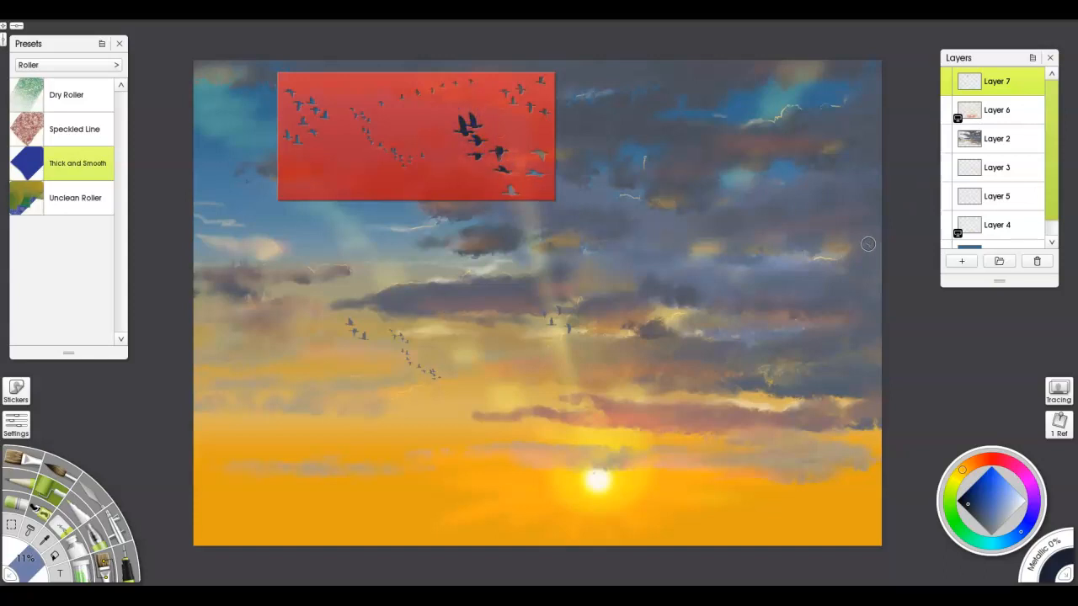
Try varying the large birds with a sampled slate tone and roughening them with the Harsh Chaos Knife, reduced to 21%.
alt+click(850, 196)
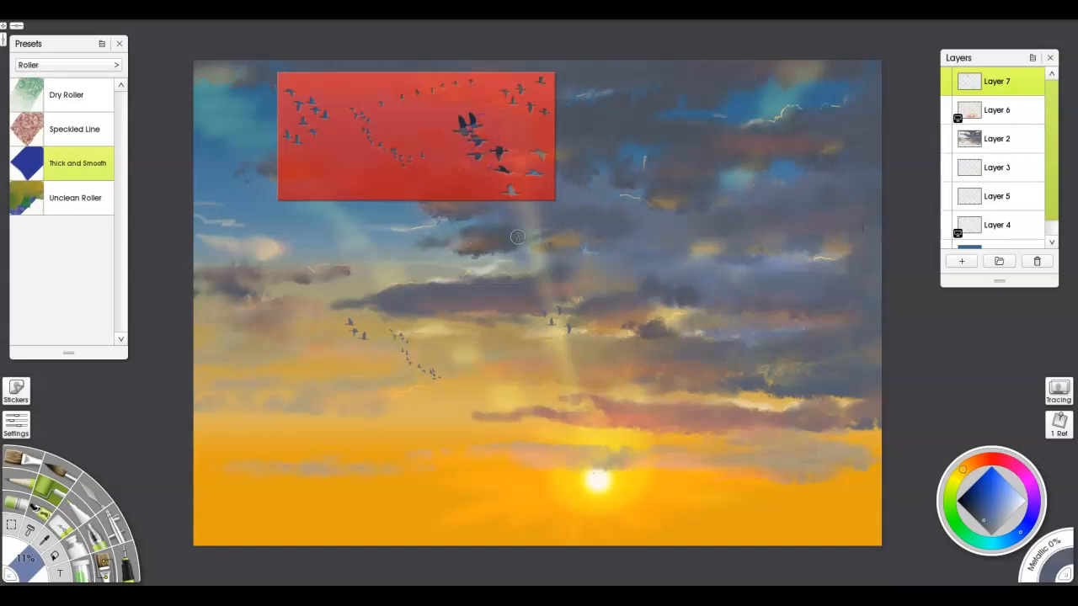
key(k)
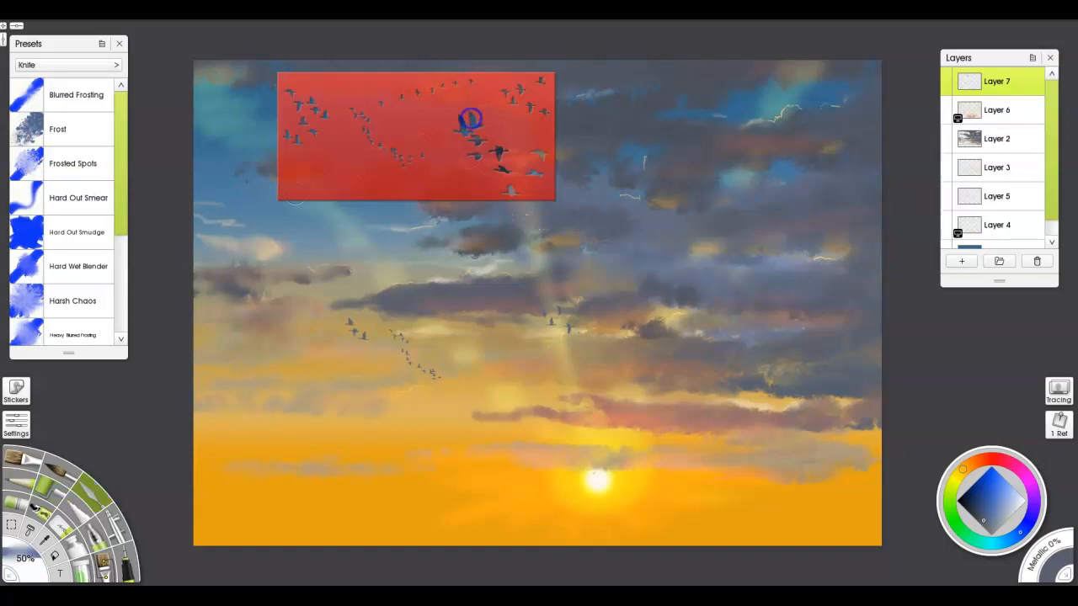
click(84, 297)
drag(473, 120, 499, 158)
key(ctrl+z)
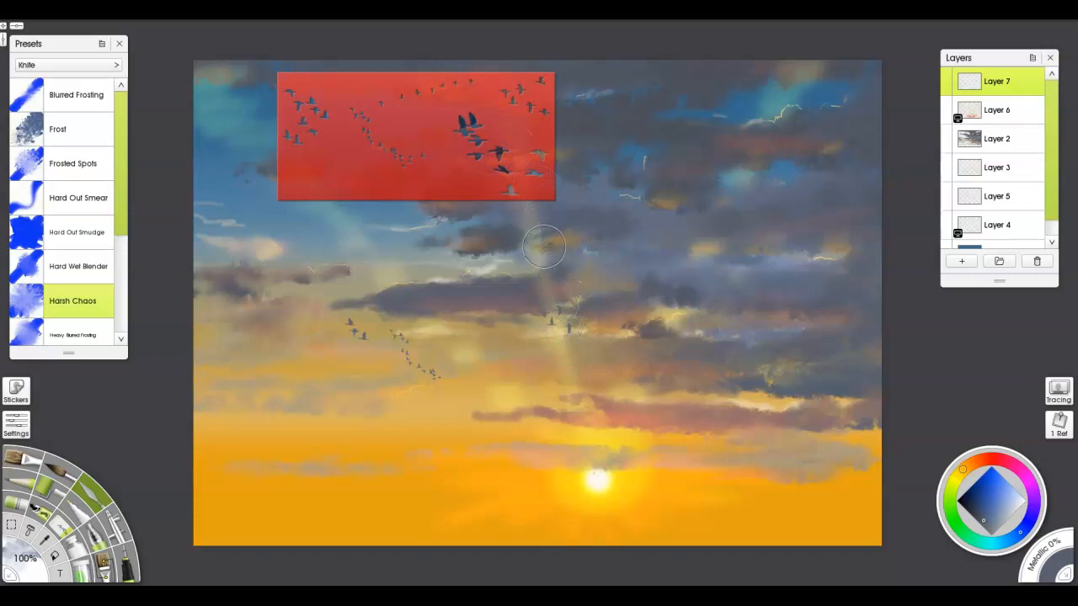
key([)
key([)
key([)
key([)
key([)
key([)
key([)
key([)
key([)
key([)
key([)
key([)
key([)
key([)
key([)
key([)
key([)
key([)
key([)
key([)
key([)
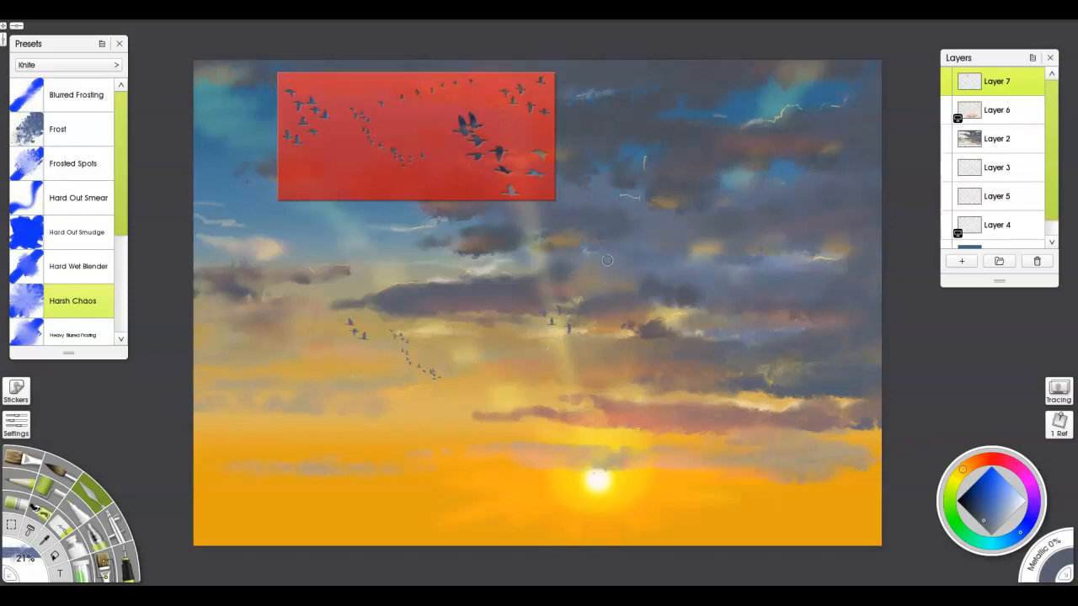
Repaint the large birds in near-black navy with the Thick and Smooth Roller, and move Layer 7 below Layer 6.
key(r)
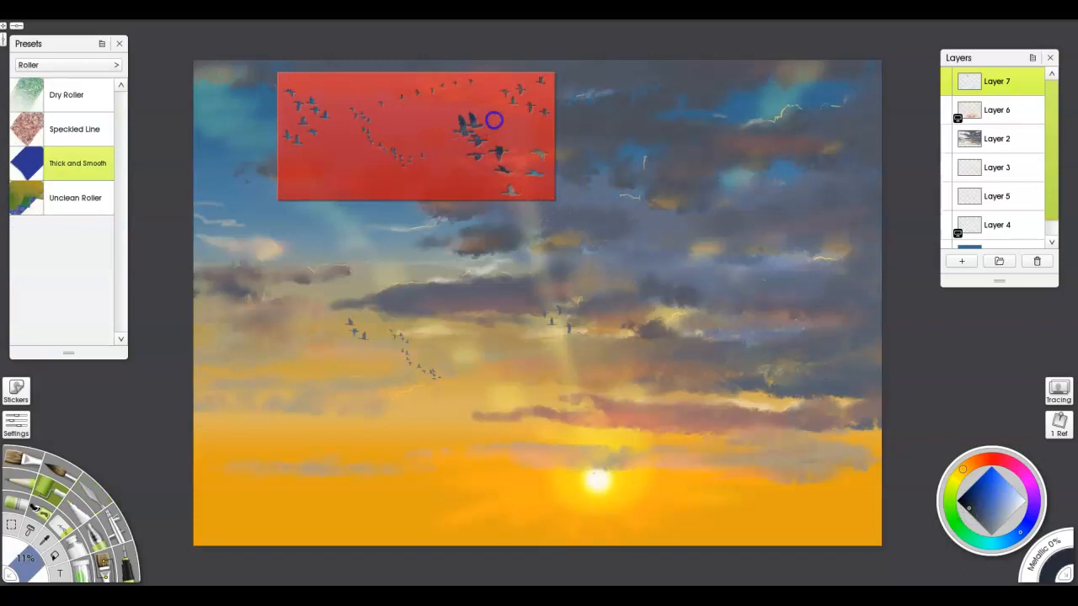
click(965, 500)
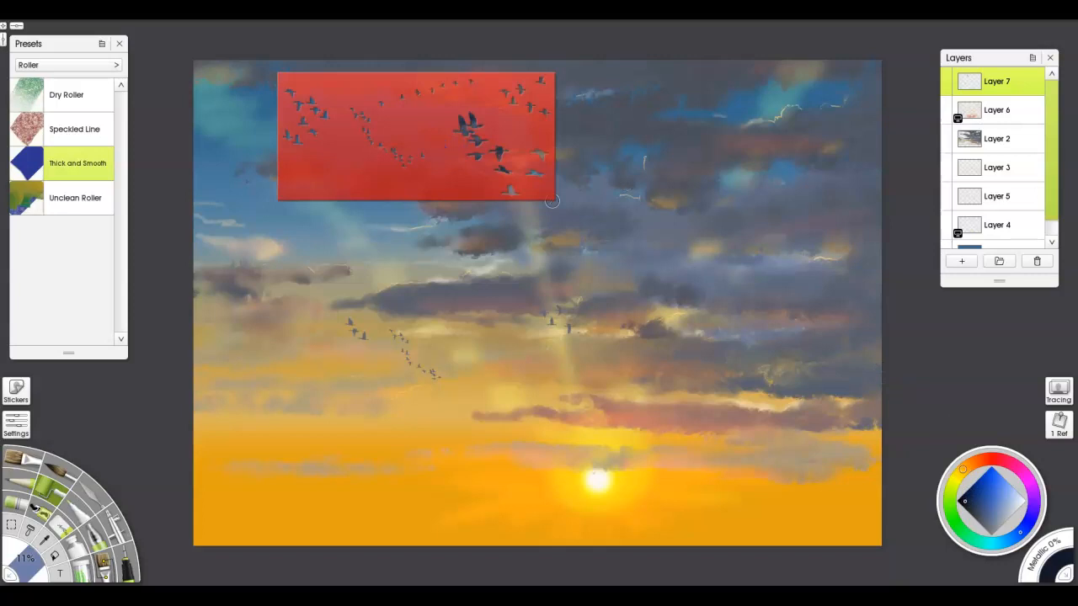
mouse_move(452, 131)
mouse_down()
mouse_move(479, 129)
mouse_move(462, 136)
mouse_move(464, 109)
mouse_move(472, 160)
mouse_move(488, 141)
mouse_move(509, 141)
mouse_move(506, 171)
mouse_up()
click(113, 527)
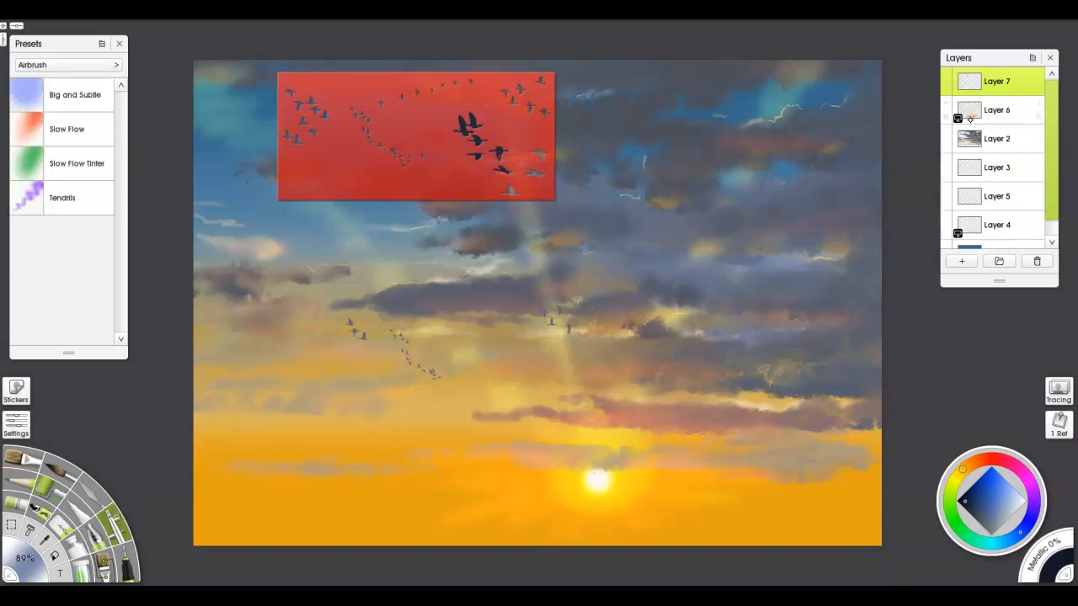
drag(994, 84, 999, 137)
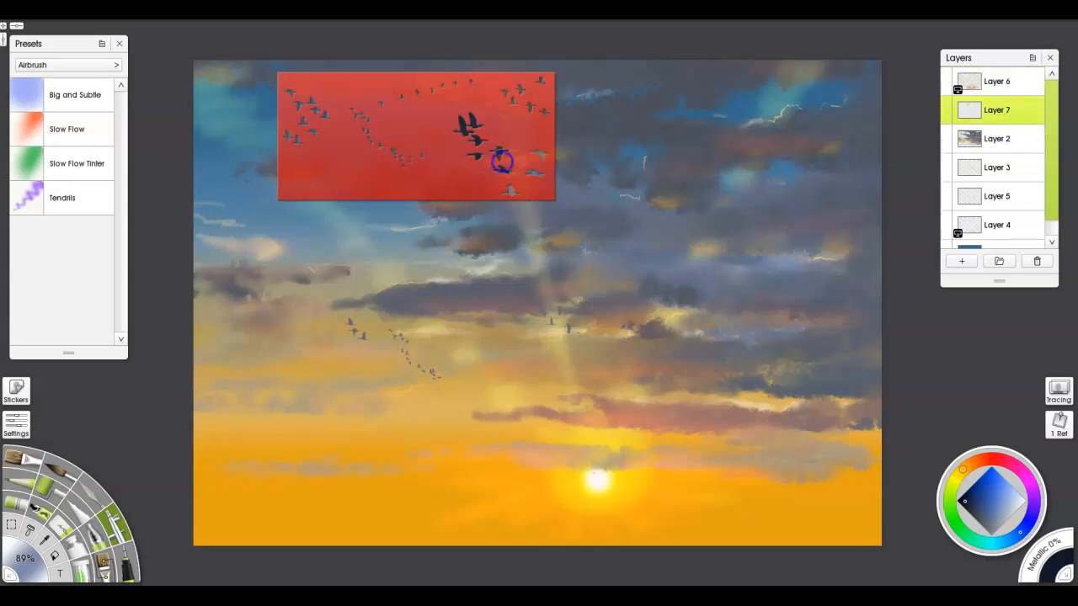
Try airbrushing a pale cream highlight over the large birds through the stencil, and undo it.
click(962, 469)
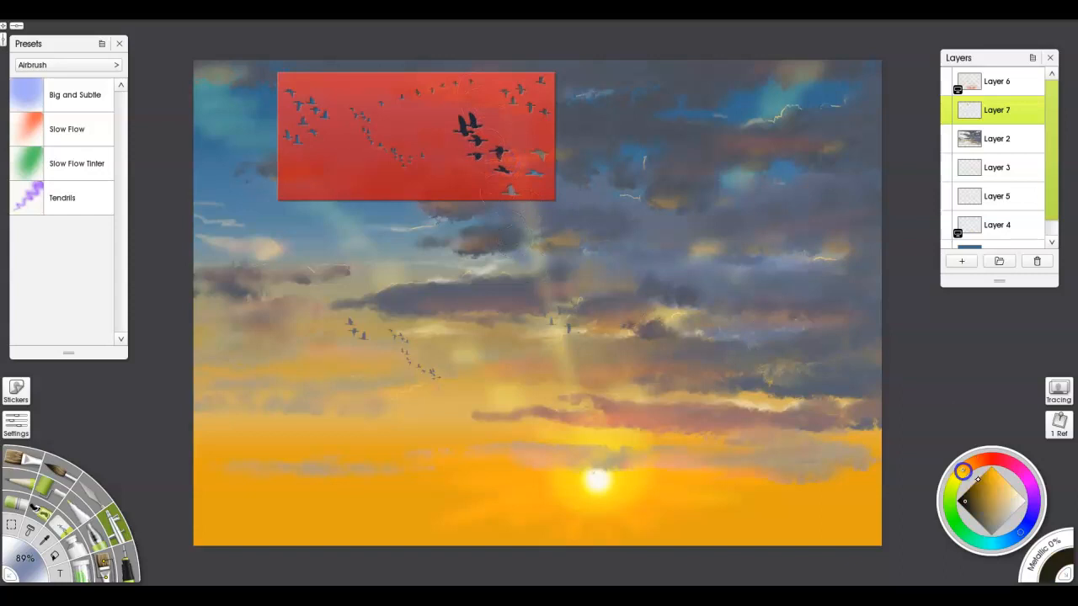
click(1013, 502)
drag(480, 139, 488, 170)
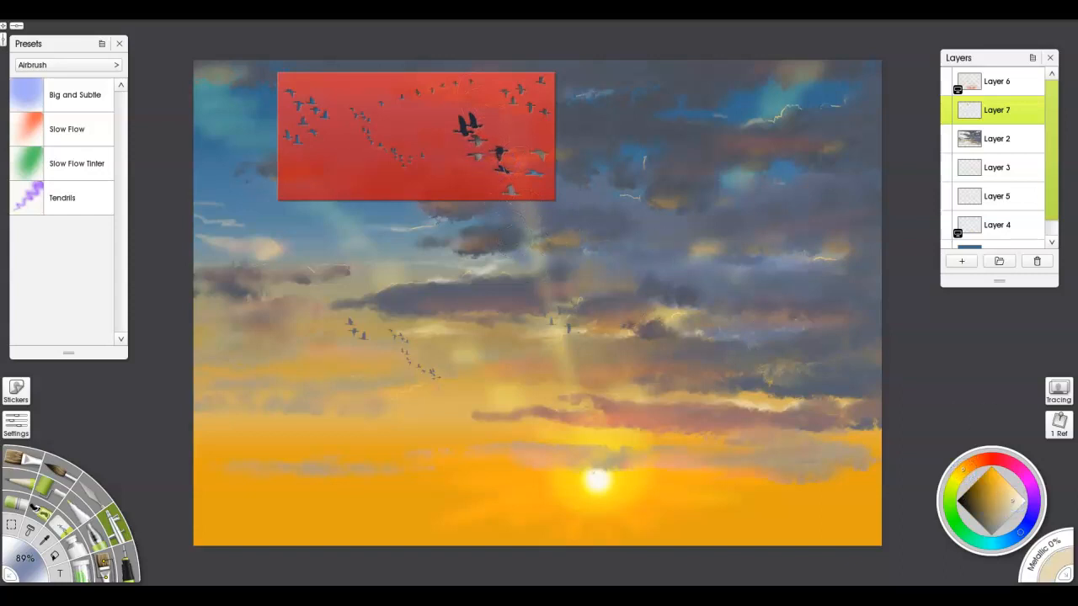
key(ctrl+z)
Lower the airbrush opacity to 19% and shade the large birds through the stencil with a very dark brown.
click(27, 425)
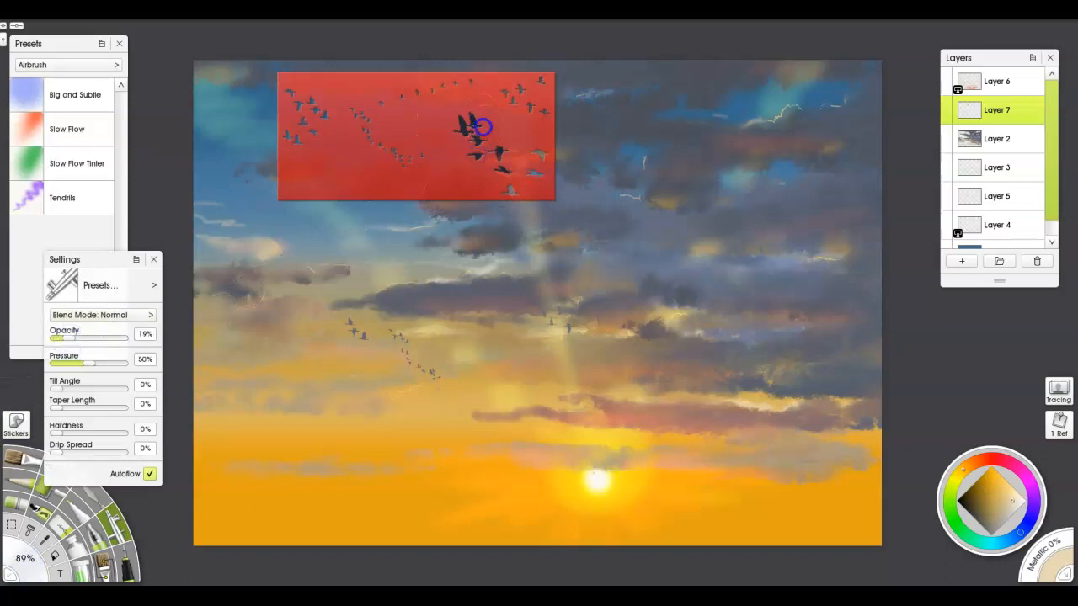
mouse_move(484, 104)
mouse_down()
mouse_move(464, 144)
mouse_move(458, 122)
mouse_up()
key(ctrl+z)
click(968, 507)
mouse_move(465, 134)
mouse_down()
mouse_move(477, 138)
mouse_move(463, 115)
mouse_move(470, 143)
mouse_up()
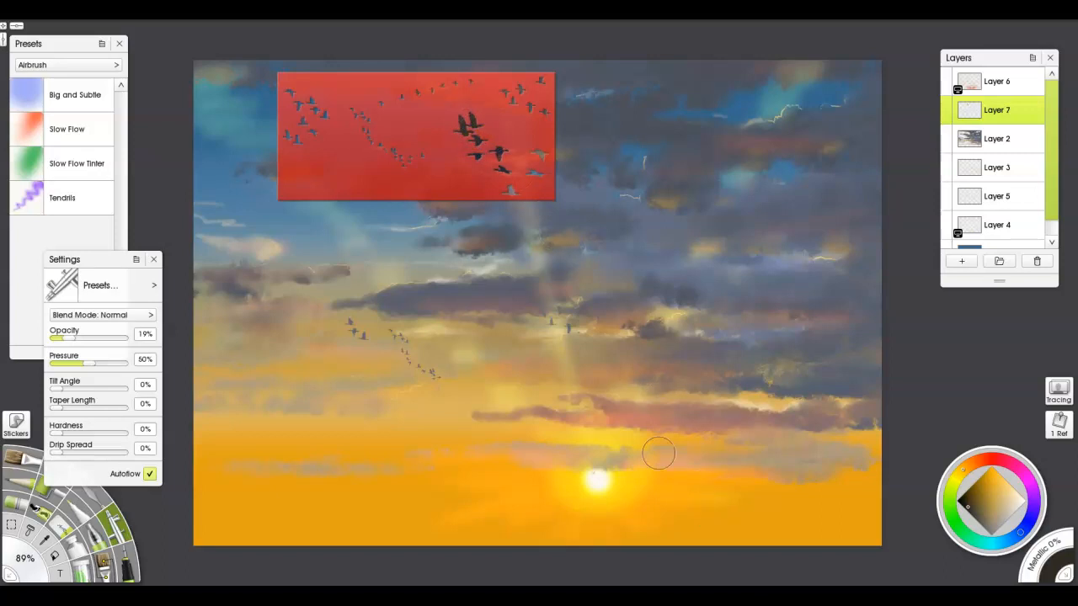
Remove the bird stencil and place a conifer treeline stencil over the lower-left corner of the painting.
right_click(446, 166)
click(503, 312)
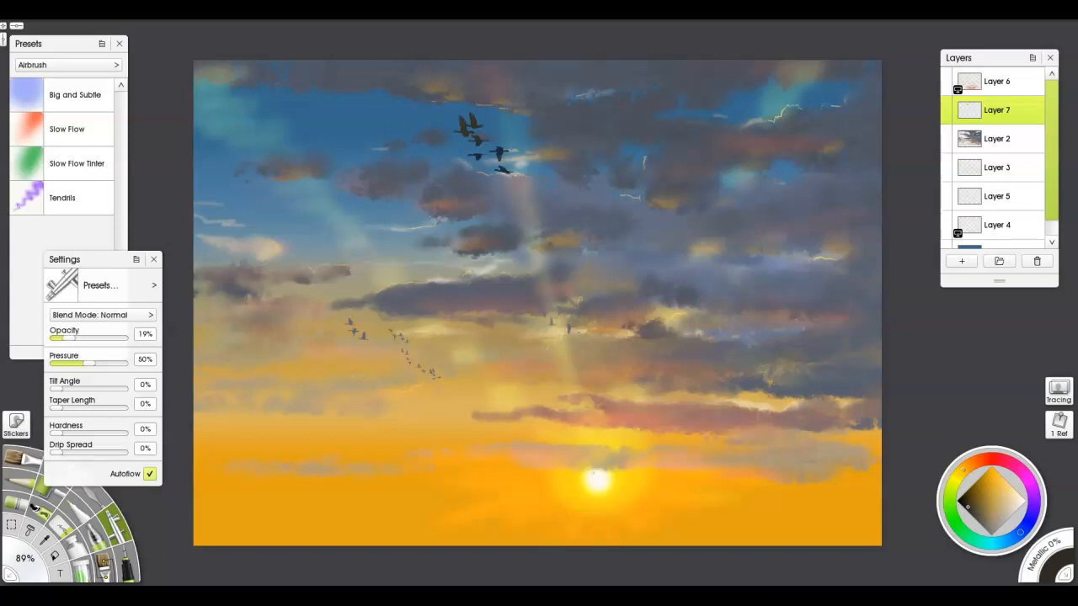
drag(627, 387, 173, 467)
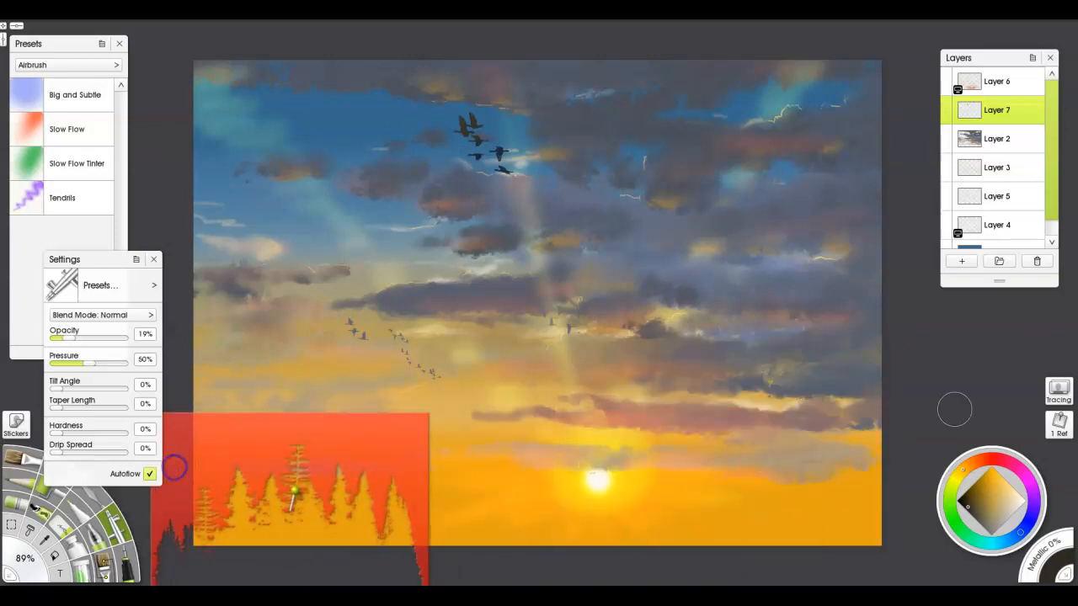
Add a new layer directly above Layer 1 and paint black conifers through the stencil with the Thick and Smooth Roller.
click(1051, 242)
click(1006, 243)
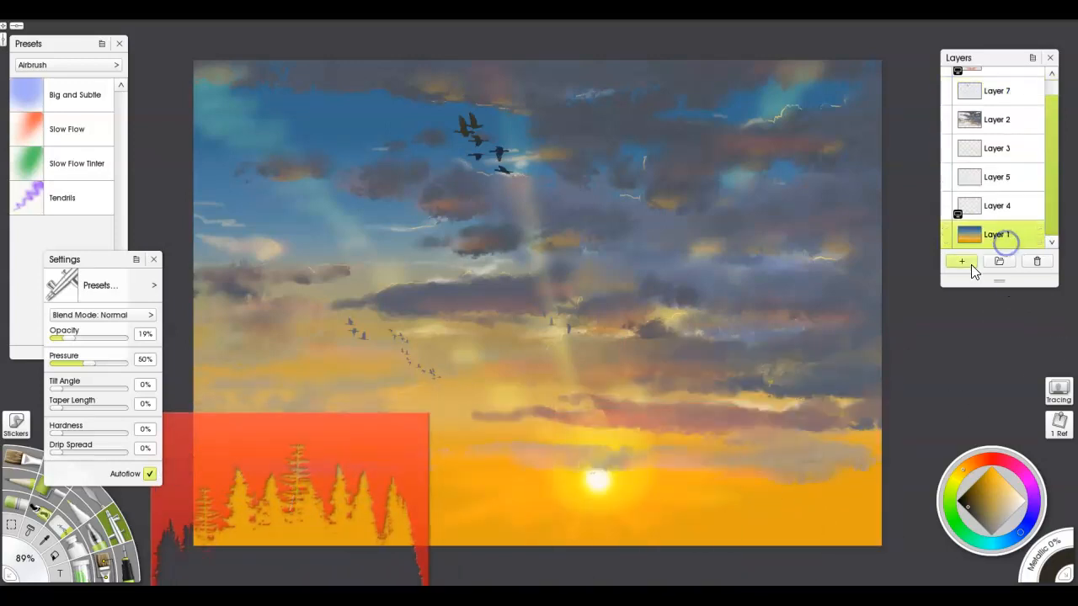
click(965, 262)
click(958, 503)
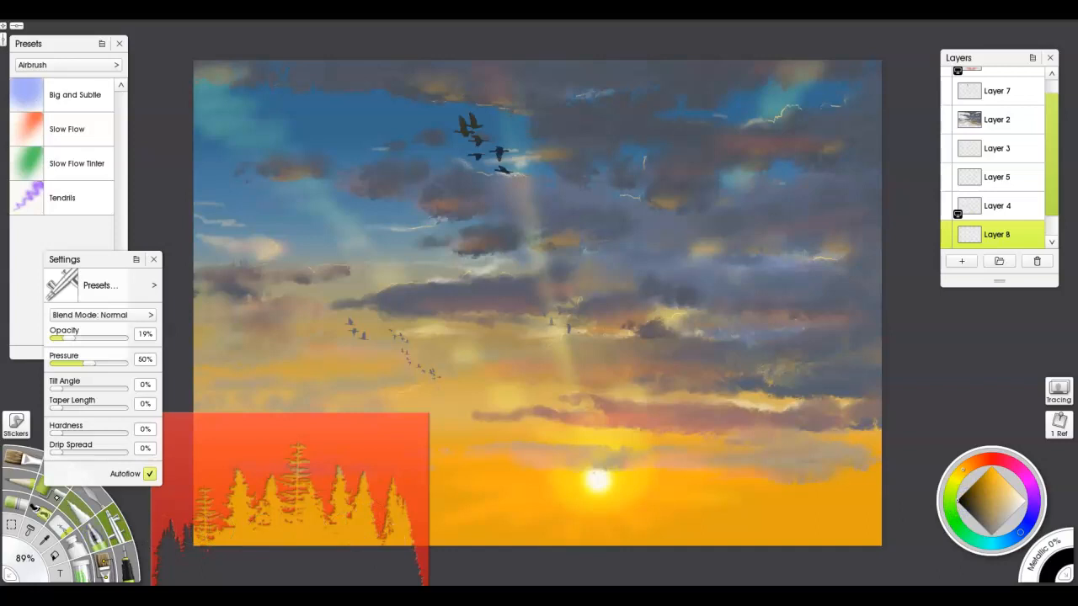
click(49, 488)
mouse_move(318, 535)
mouse_down()
mouse_move(321, 482)
mouse_move(332, 559)
mouse_move(335, 467)
mouse_move(359, 554)
mouse_move(382, 479)
mouse_move(395, 546)
mouse_move(408, 521)
mouse_move(350, 477)
mouse_move(296, 504)
mouse_move(291, 443)
mouse_move(310, 488)
mouse_move(313, 473)
mouse_move(286, 469)
mouse_move(275, 545)
mouse_move(259, 463)
mouse_move(240, 565)
mouse_move(231, 507)
mouse_move(211, 531)
mouse_move(207, 465)
mouse_move(194, 548)
mouse_up()
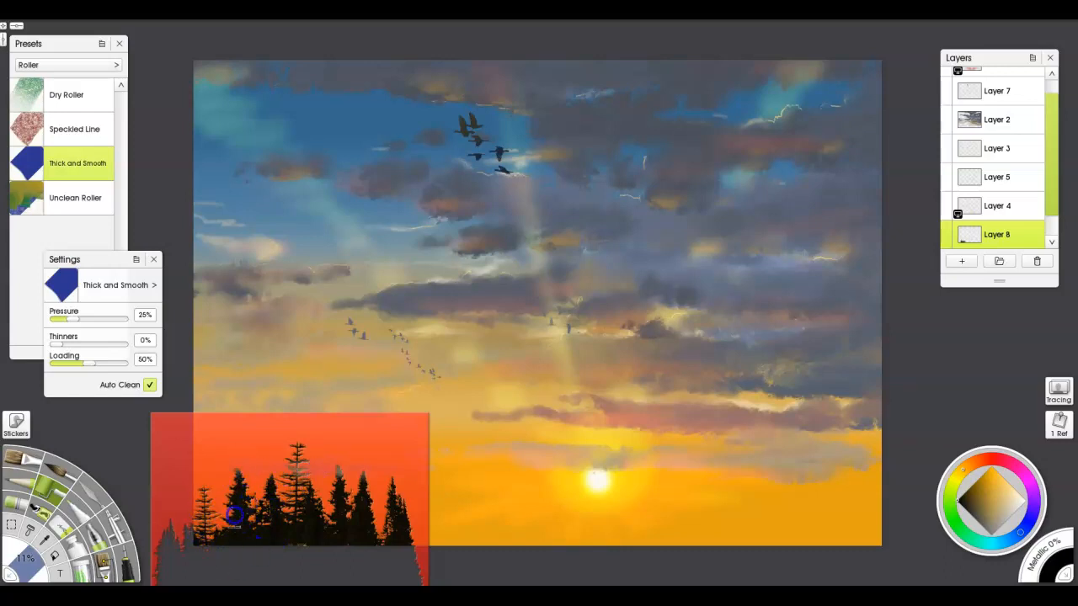
Shift the treeline stencil off the painted conifers toward the middle of the lower edge, and remove it.
drag(398, 463, 609, 472)
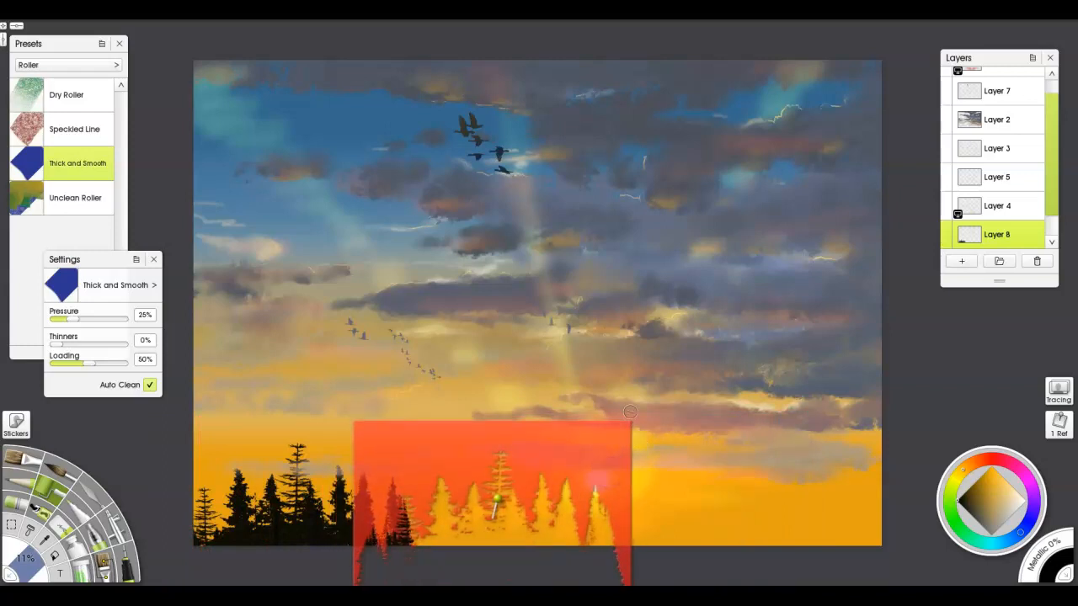
right_click(570, 462)
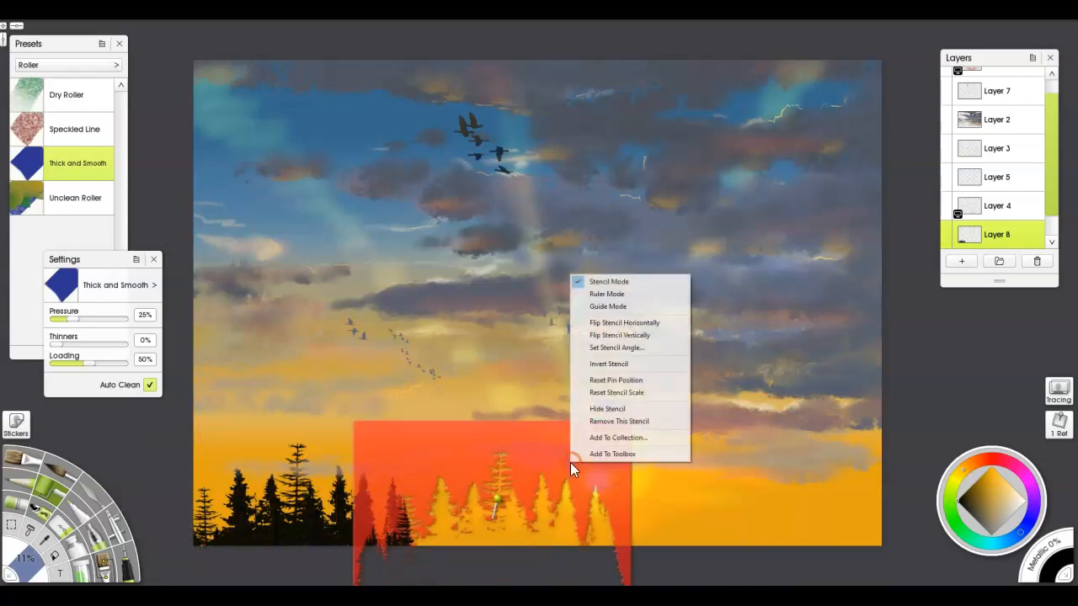
click(595, 424)
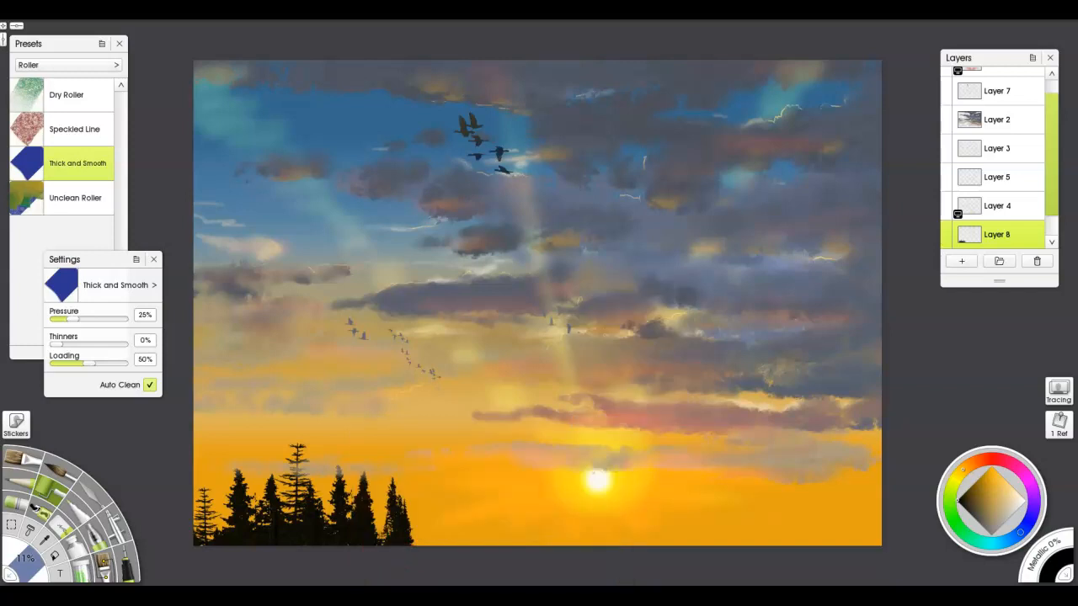
Extend the black treeline toward the sun through a smaller stencil of narrow conifers, repositioning it as needed, and park the stencil outside the canvas.
drag(734, 405, 363, 466)
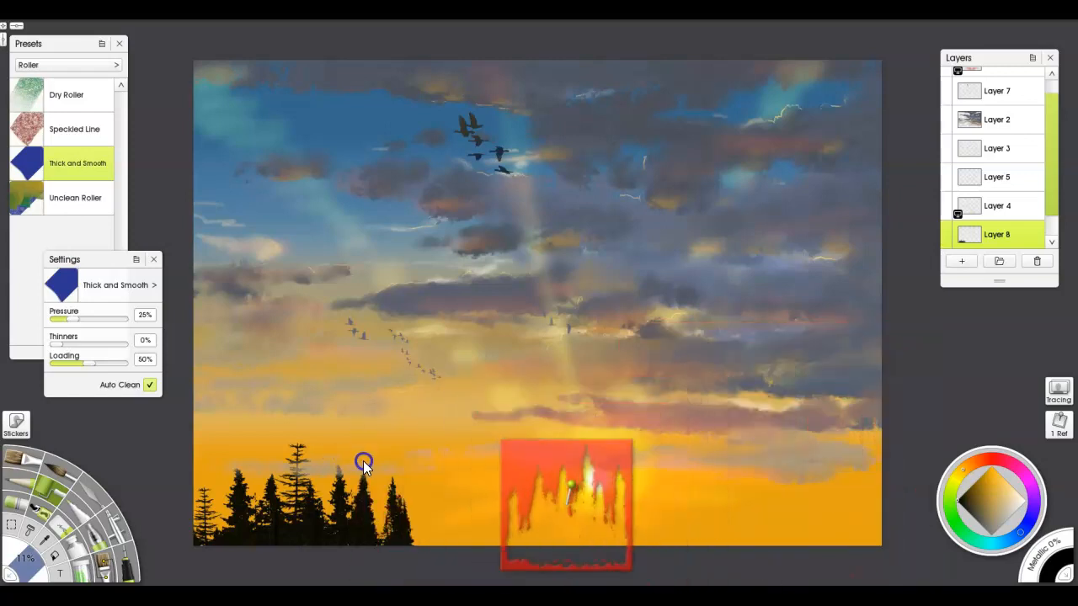
drag(523, 480, 407, 488)
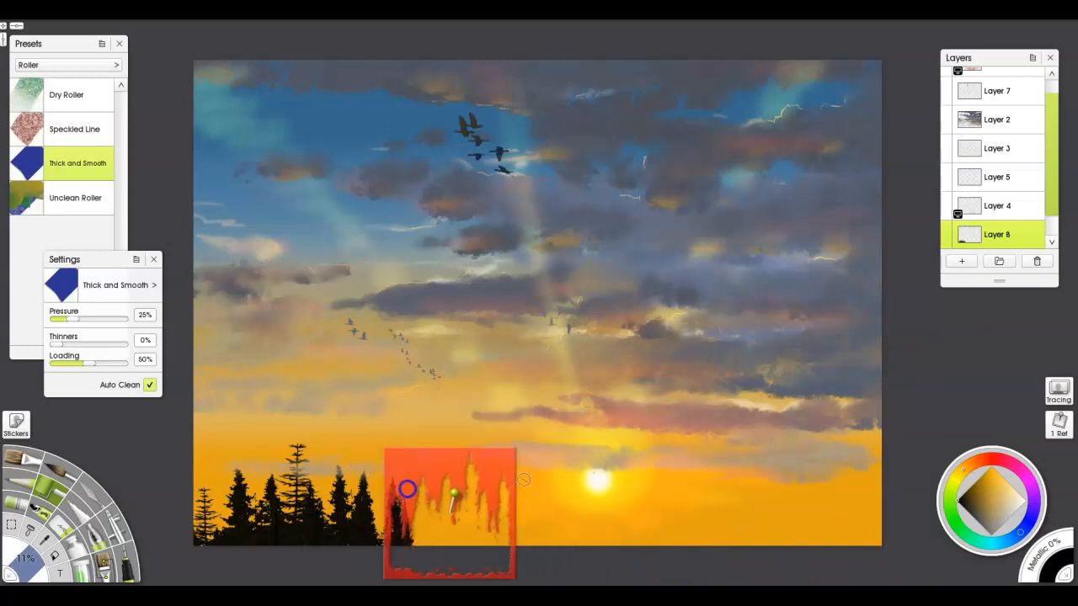
mouse_move(411, 547)
mouse_down()
mouse_move(425, 546)
mouse_move(446, 469)
mouse_move(475, 467)
mouse_move(469, 457)
mouse_move(479, 505)
mouse_move(496, 469)
mouse_move(503, 521)
mouse_up()
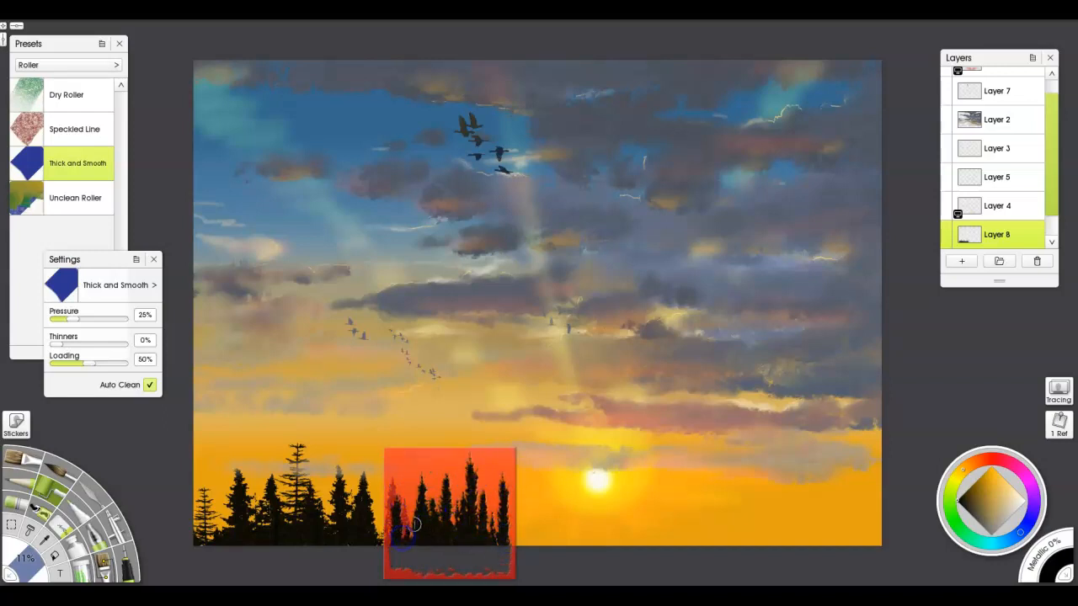
drag(413, 489, 374, 495)
mouse_move(376, 536)
mouse_down()
mouse_move(385, 498)
mouse_move(421, 529)
mouse_up()
mouse_move(381, 477)
mouse_down()
mouse_move(226, 489)
mouse_move(200, 532)
mouse_move(217, 510)
mouse_move(248, 516)
mouse_move(270, 496)
mouse_move(288, 552)
mouse_move(276, 517)
mouse_move(315, 530)
mouse_move(548, 531)
mouse_move(517, 515)
mouse_move(549, 519)
mouse_move(551, 553)
mouse_move(481, 534)
mouse_move(223, 540)
mouse_up()
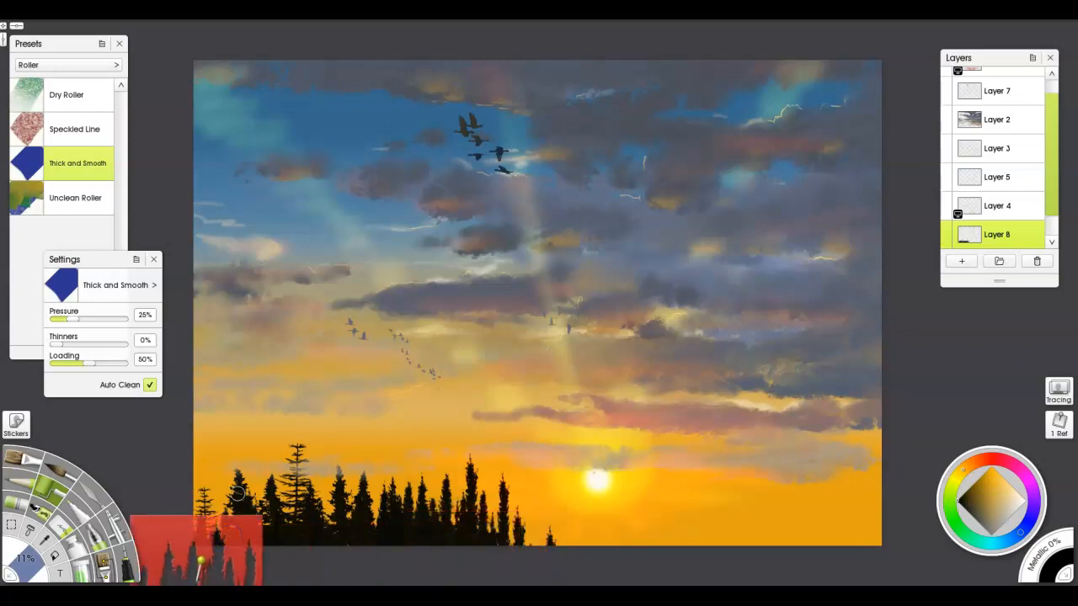
drag(241, 534, 1025, 342)
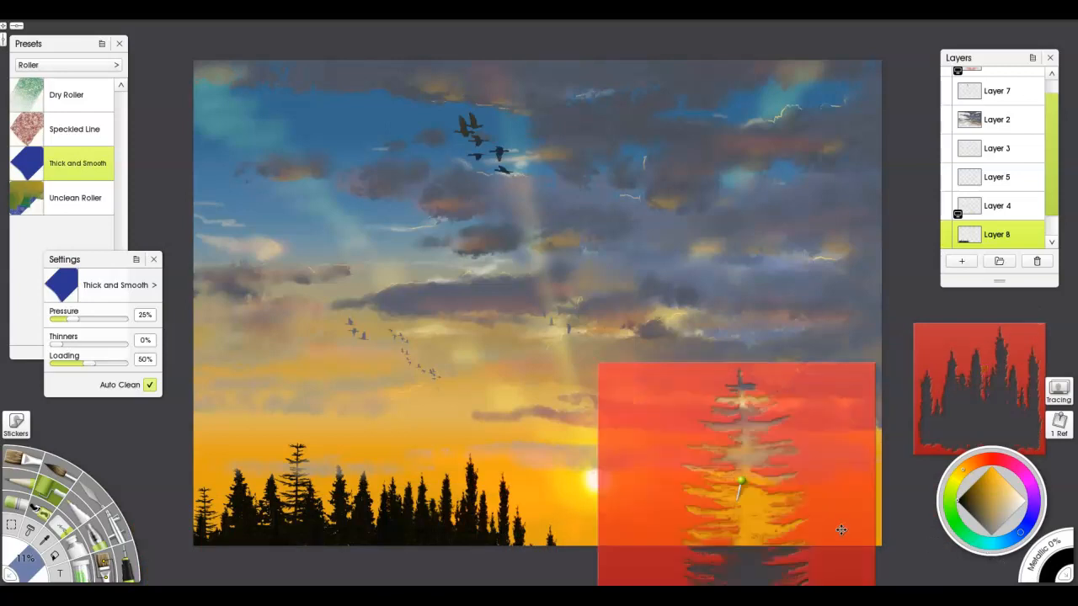
Paint a tall black pine in the lower-right corner through a scaled-down single-pine stencil, moving Layer 8 to the top of the stack.
drag(842, 529, 896, 519)
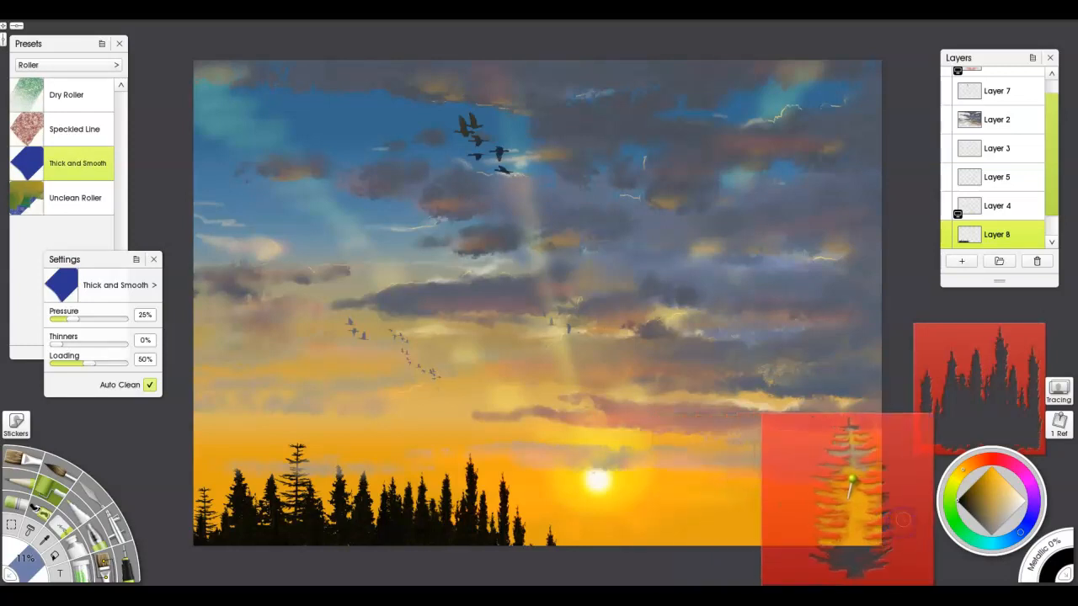
mouse_move(861, 468)
mouse_down()
mouse_move(859, 503)
mouse_move(867, 475)
mouse_move(822, 460)
mouse_move(862, 434)
mouse_move(837, 430)
mouse_move(812, 531)
mouse_move(857, 522)
mouse_move(865, 537)
mouse_move(884, 494)
mouse_move(874, 539)
mouse_move(821, 547)
mouse_move(851, 541)
mouse_move(855, 523)
mouse_move(869, 533)
mouse_move(841, 521)
mouse_move(860, 514)
mouse_move(829, 457)
mouse_move(840, 439)
mouse_move(837, 499)
mouse_move(856, 486)
mouse_move(848, 550)
mouse_up()
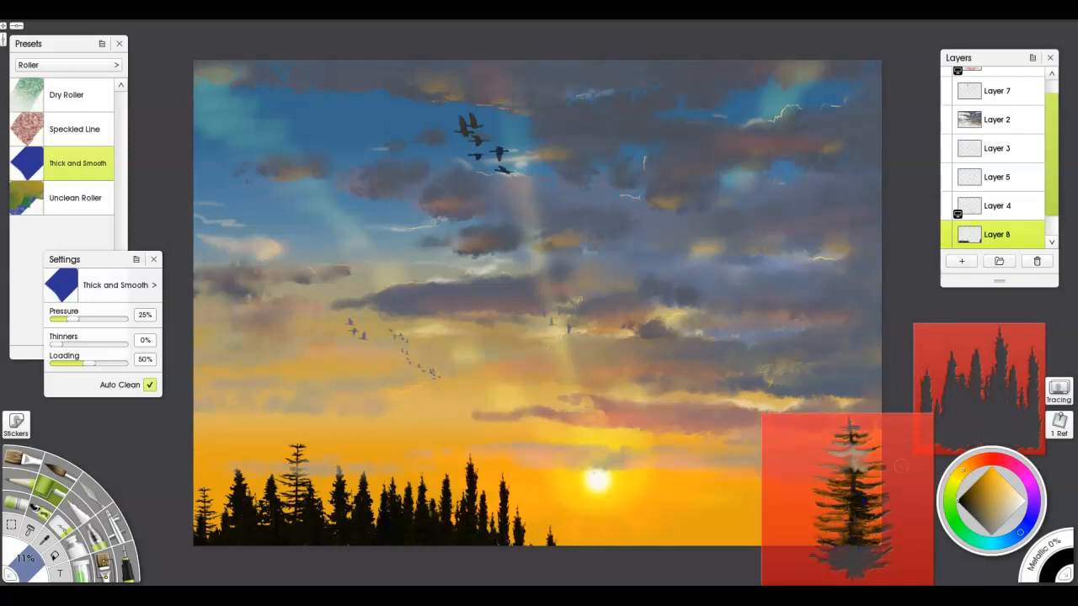
drag(996, 234, 1010, 79)
mouse_move(842, 471)
mouse_down()
mouse_move(858, 499)
mouse_move(839, 526)
mouse_move(842, 481)
mouse_move(863, 455)
mouse_move(825, 442)
mouse_move(839, 449)
mouse_move(821, 465)
mouse_move(819, 540)
mouse_move(874, 533)
mouse_move(880, 547)
mouse_move(842, 511)
mouse_up()
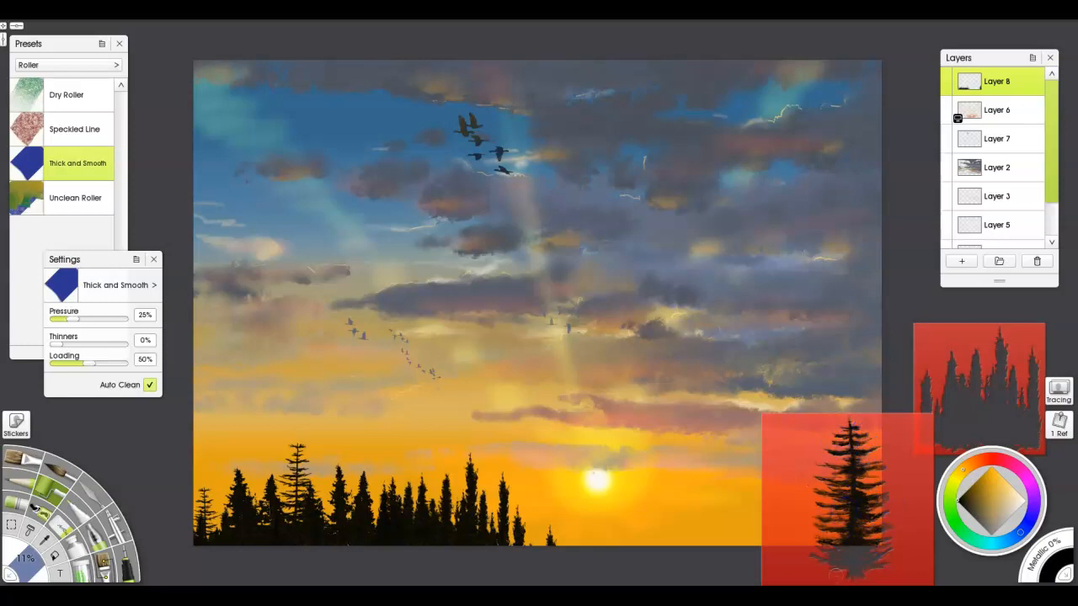
mouse_move(801, 527)
mouse_down()
mouse_move(753, 559)
mouse_move(926, 512)
mouse_move(973, 462)
mouse_up()
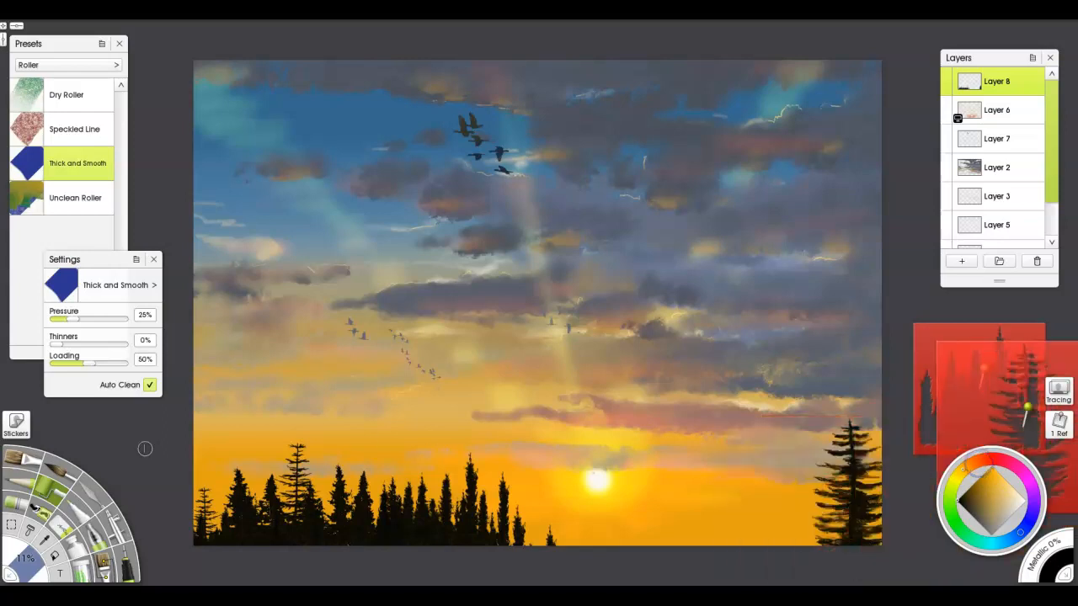
Fill the lower edge with a soft dark forest between and behind the stencilled trees, using the Vertical Trees custom brush enlarged to 353%.
click(103, 566)
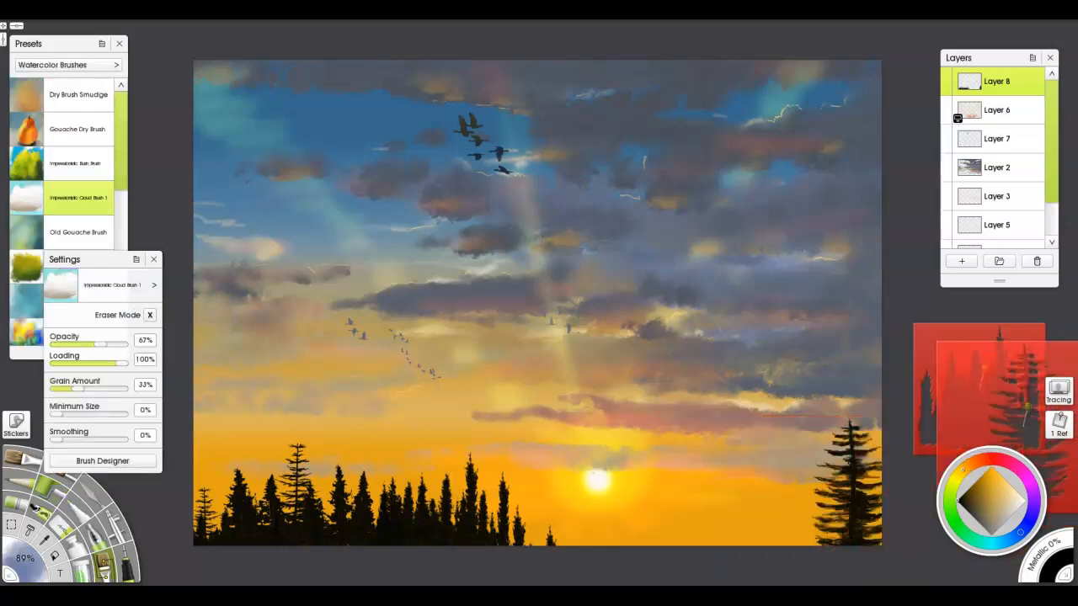
click(116, 65)
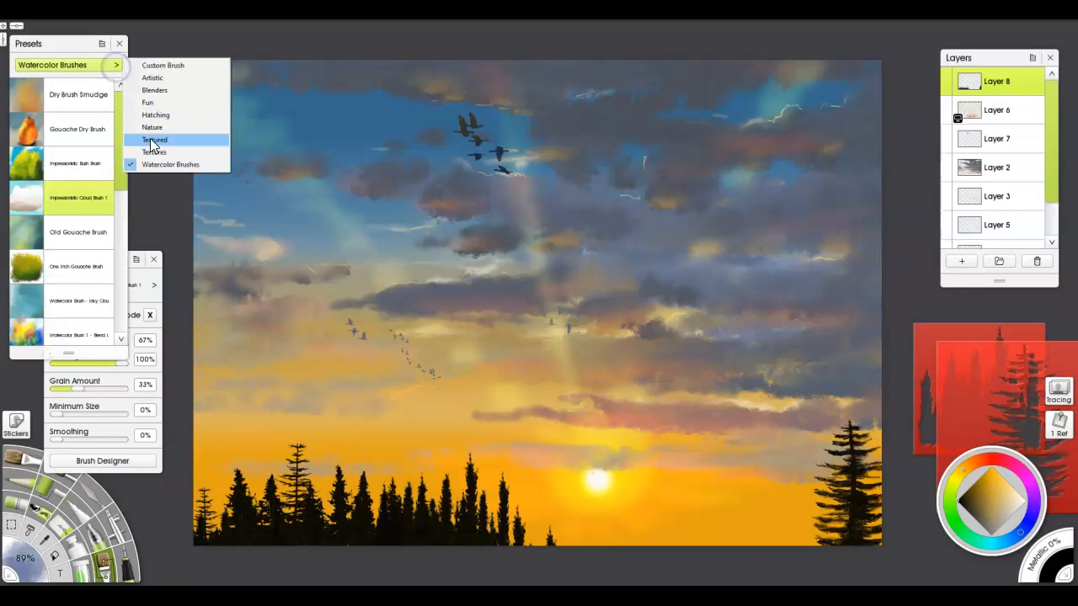
click(161, 66)
drag(122, 168, 120, 338)
click(84, 299)
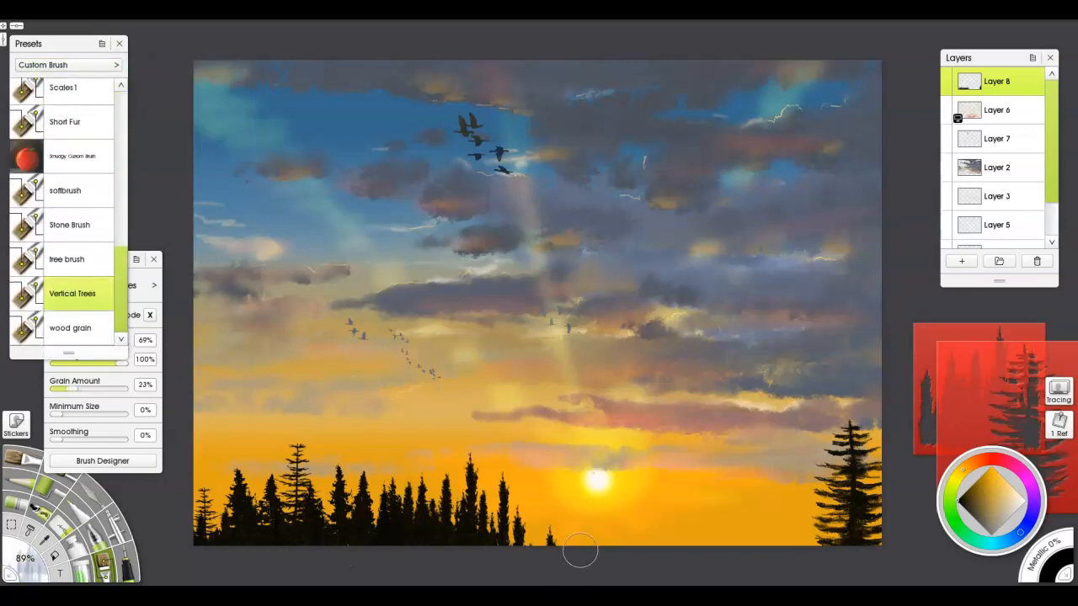
drag(555, 533, 862, 520)
mouse_move(817, 561)
mouse_down()
mouse_move(763, 566)
mouse_move(787, 544)
mouse_move(763, 560)
mouse_move(778, 548)
mouse_move(803, 560)
mouse_move(820, 531)
mouse_move(661, 574)
mouse_move(729, 560)
mouse_move(756, 539)
mouse_move(808, 563)
mouse_move(802, 526)
mouse_move(778, 556)
mouse_move(789, 562)
mouse_move(869, 526)
mouse_move(870, 555)
mouse_move(862, 530)
mouse_move(562, 547)
mouse_move(553, 571)
mouse_move(546, 546)
mouse_move(538, 573)
mouse_move(523, 556)
mouse_move(507, 559)
mouse_move(511, 535)
mouse_move(525, 555)
mouse_move(503, 566)
mouse_move(502, 547)
mouse_move(587, 571)
mouse_move(418, 526)
mouse_move(366, 547)
mouse_move(352, 529)
mouse_move(375, 511)
mouse_move(288, 547)
mouse_move(248, 533)
mouse_move(248, 515)
mouse_move(223, 546)
mouse_move(209, 499)
mouse_move(199, 526)
mouse_move(189, 516)
mouse_move(210, 497)
mouse_move(272, 559)
mouse_up()
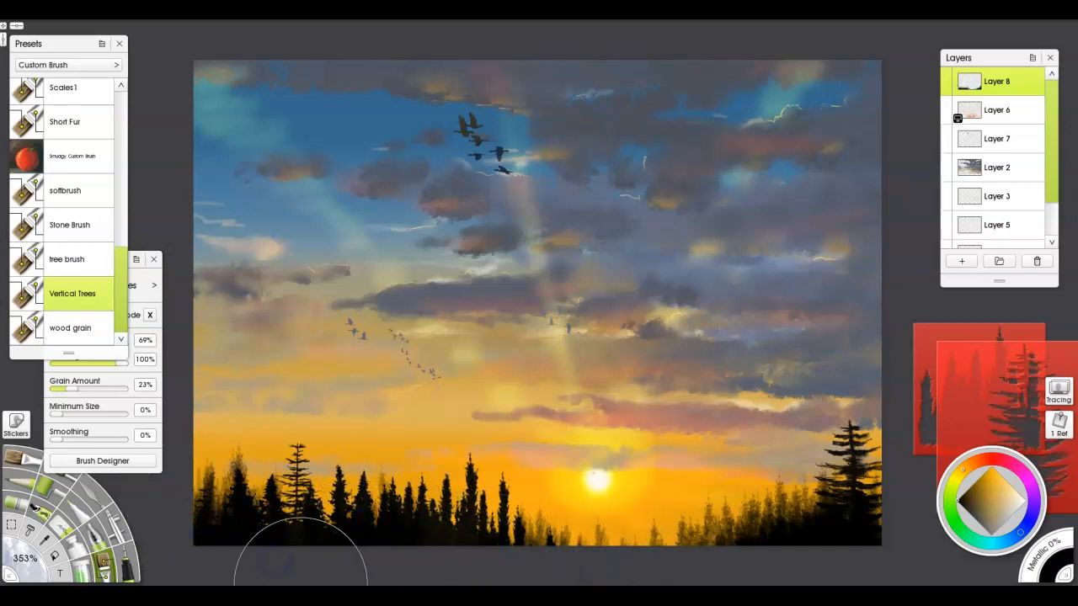